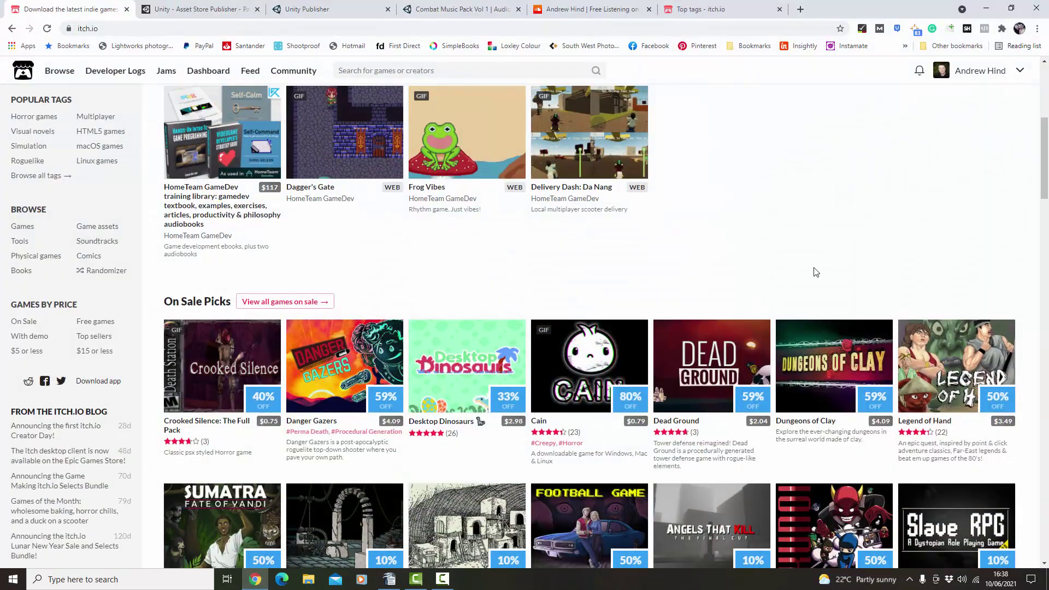
Open the form for uploading a new project and look over its fields
scroll(815, 272, "up", 5)
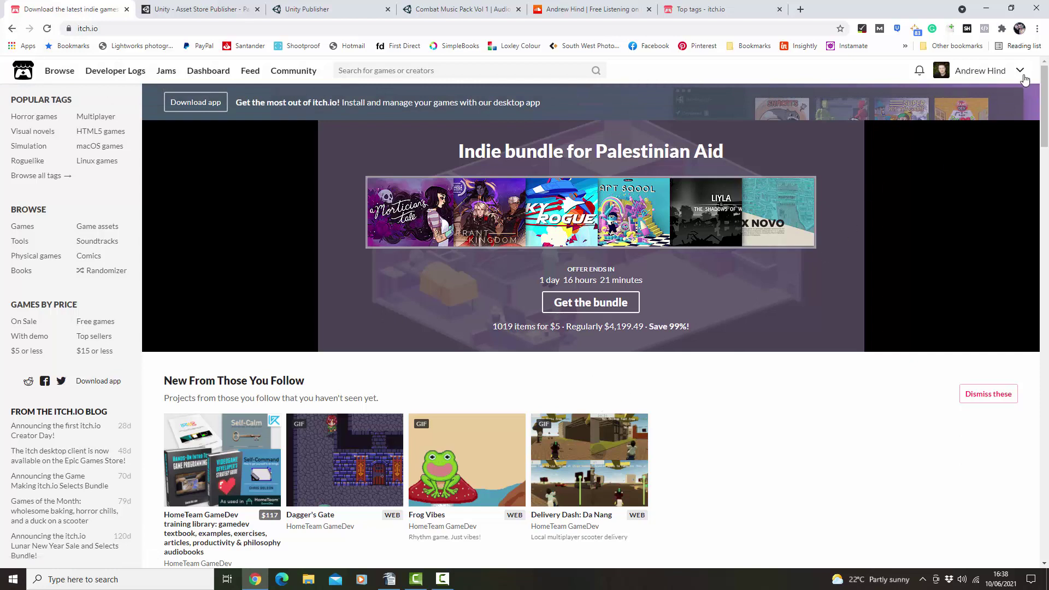
left_click(1024, 75)
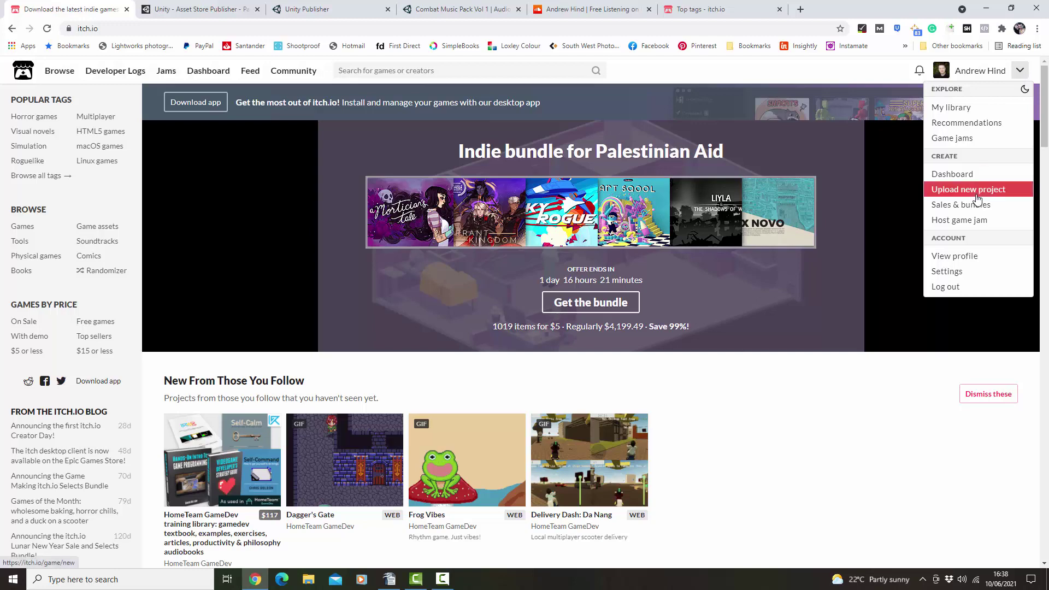
left_click(978, 198)
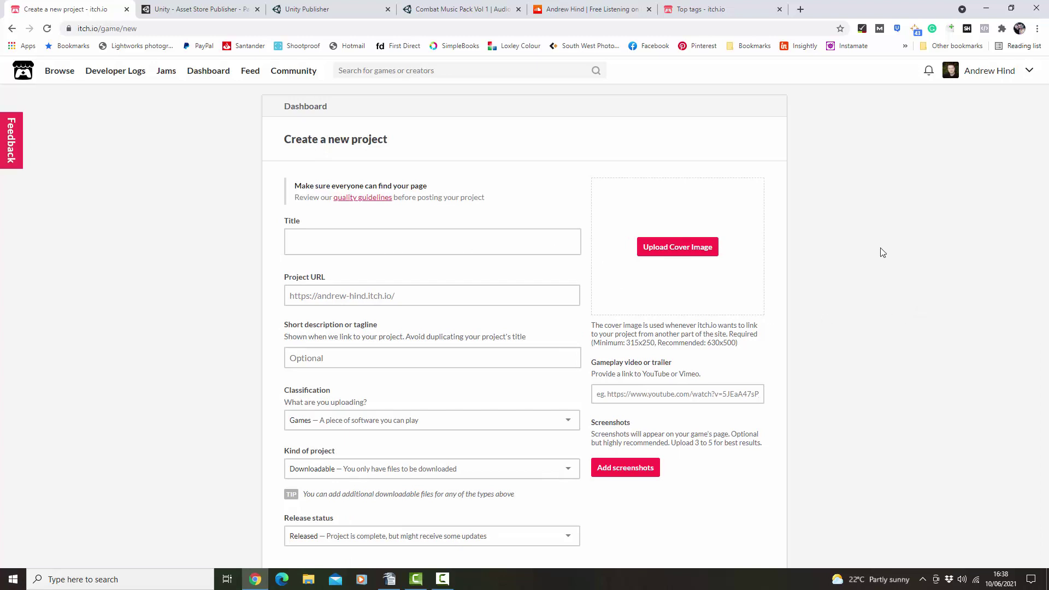
scroll(433, 254, "down", 10)
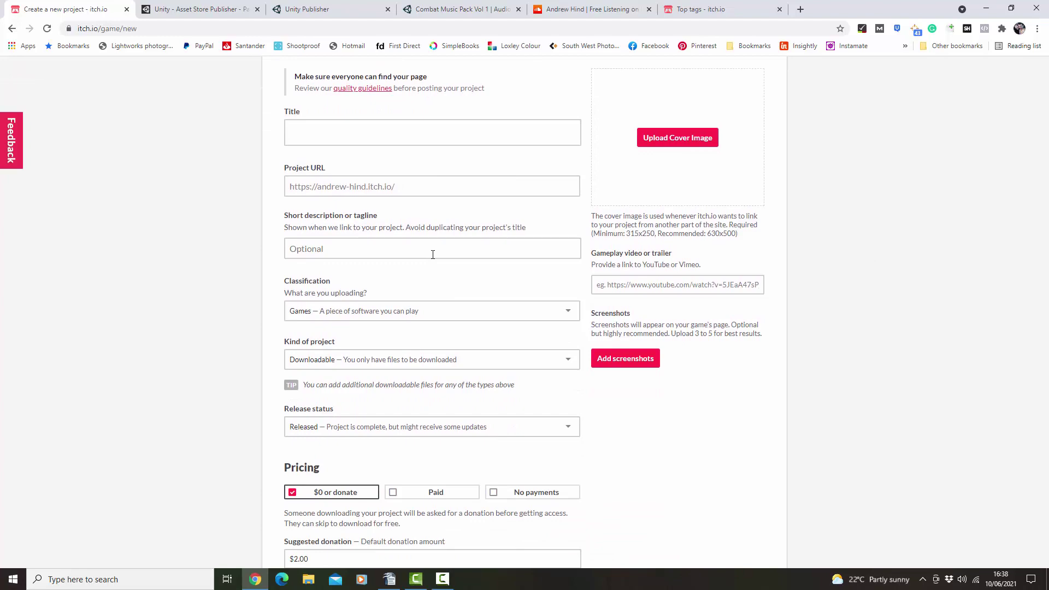
scroll(432, 255, "down", 8)
scroll(433, 255, "up", 20)
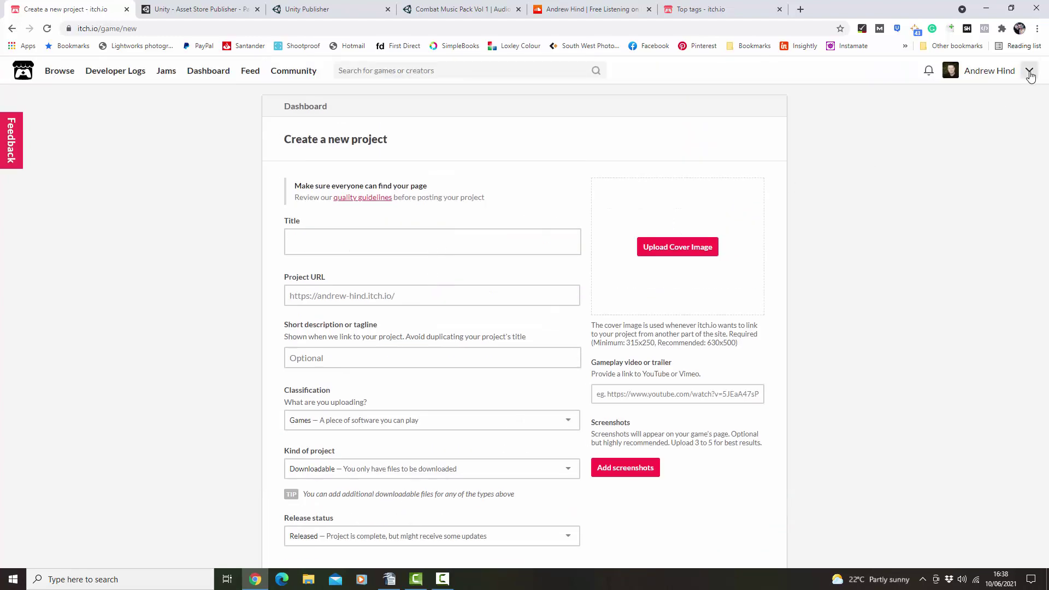
Open the Combat Music Pack draft for editing from the creator dashboard and look over its uploaded files
left_click(1030, 70)
left_click(955, 173)
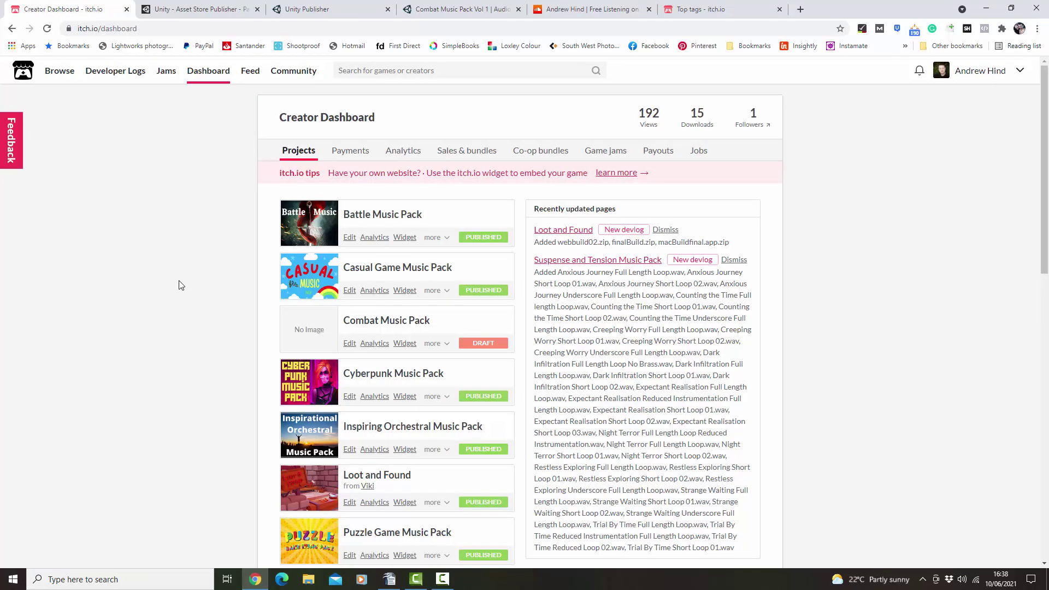
left_click(349, 344)
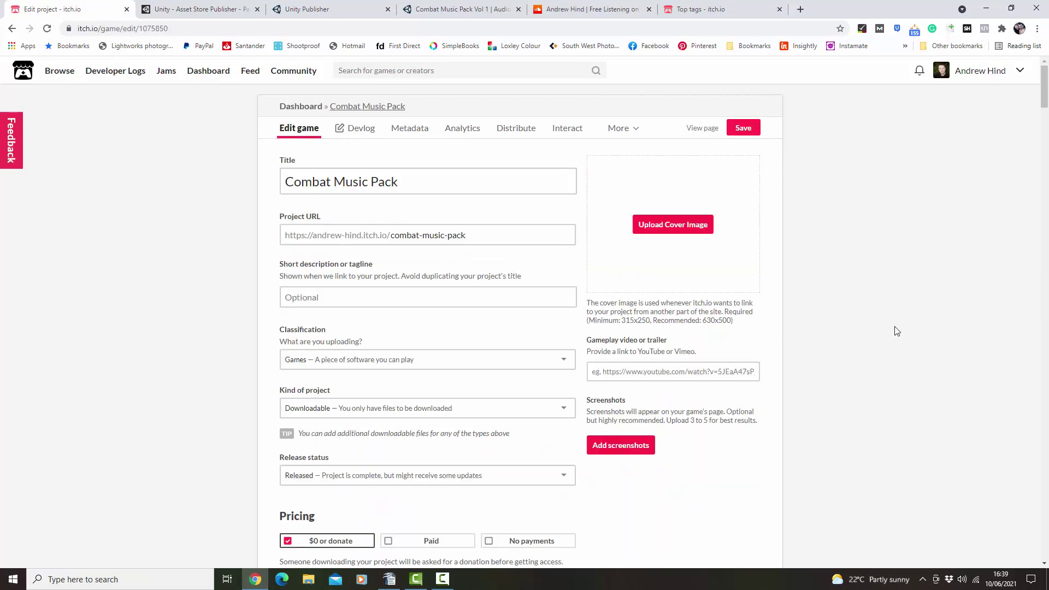
scroll(919, 326, "down", 9)
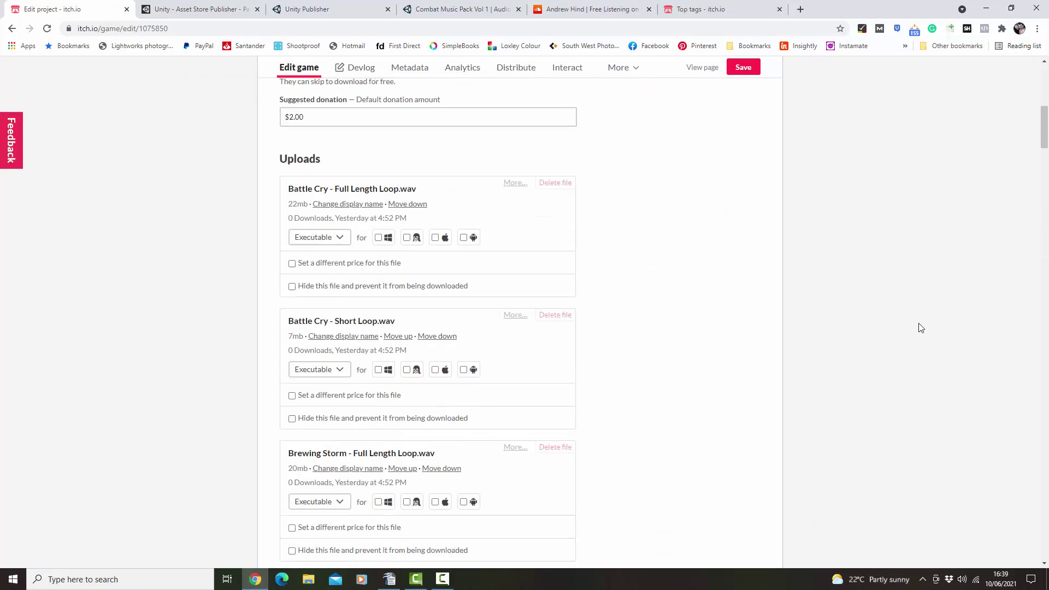
scroll(458, 269, "down", 12)
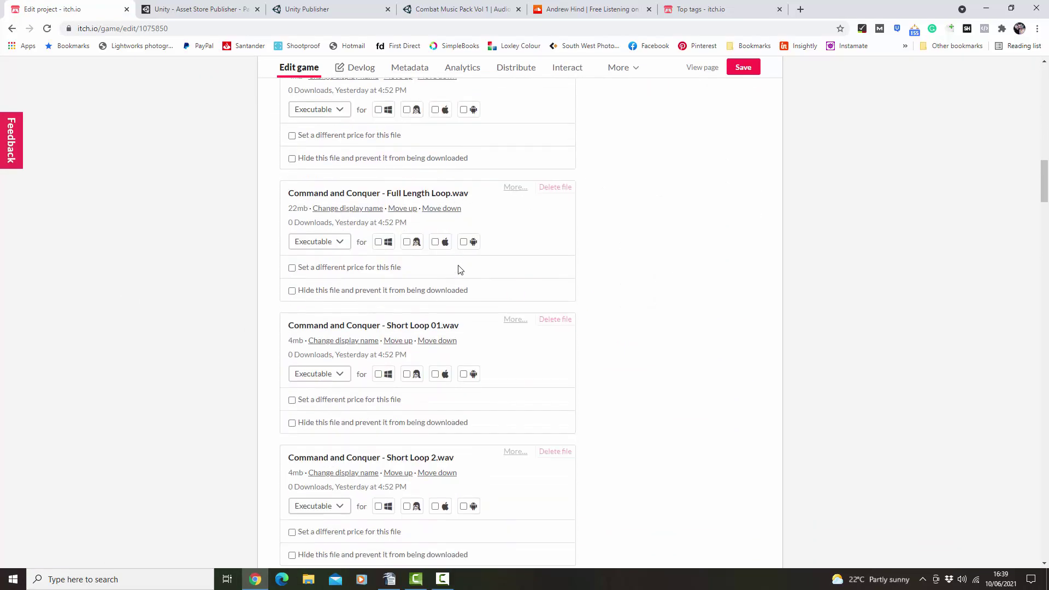
scroll(457, 269, "up", 20)
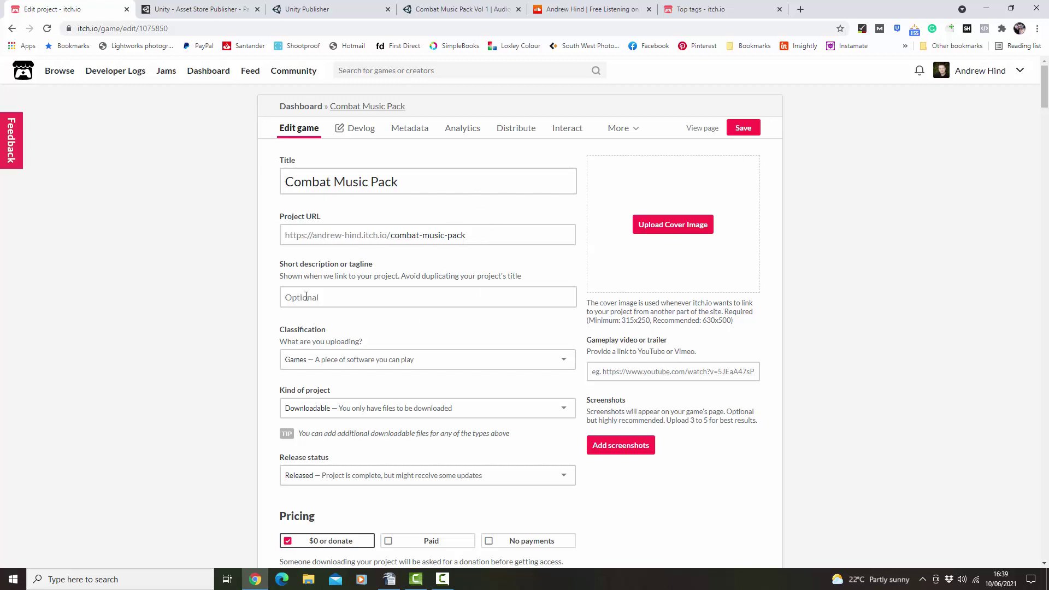
Open the creator's public profile page and look over the published music packs
left_click(326, 296)
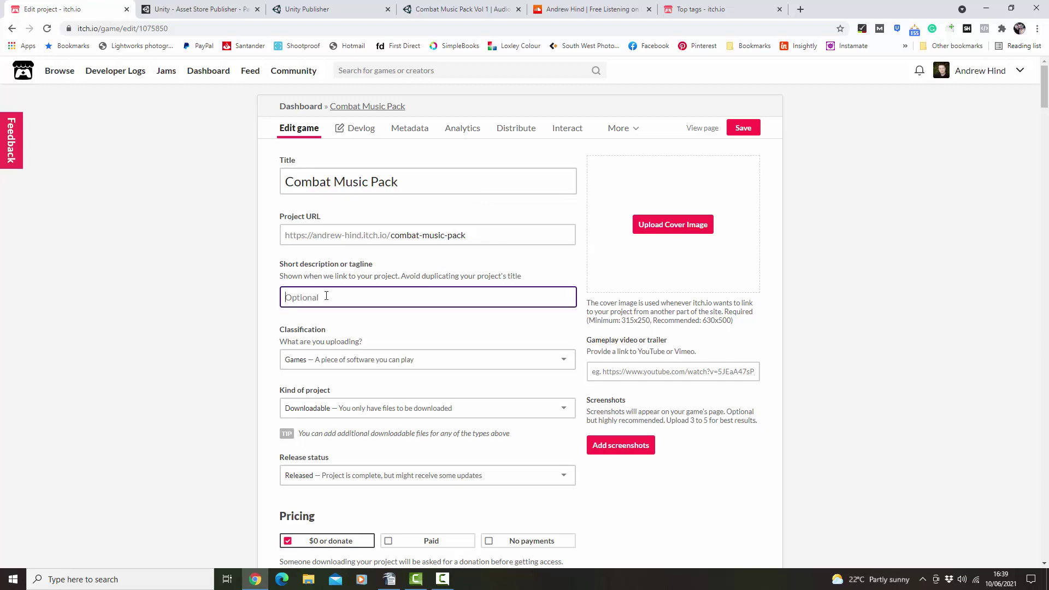
left_click(978, 74)
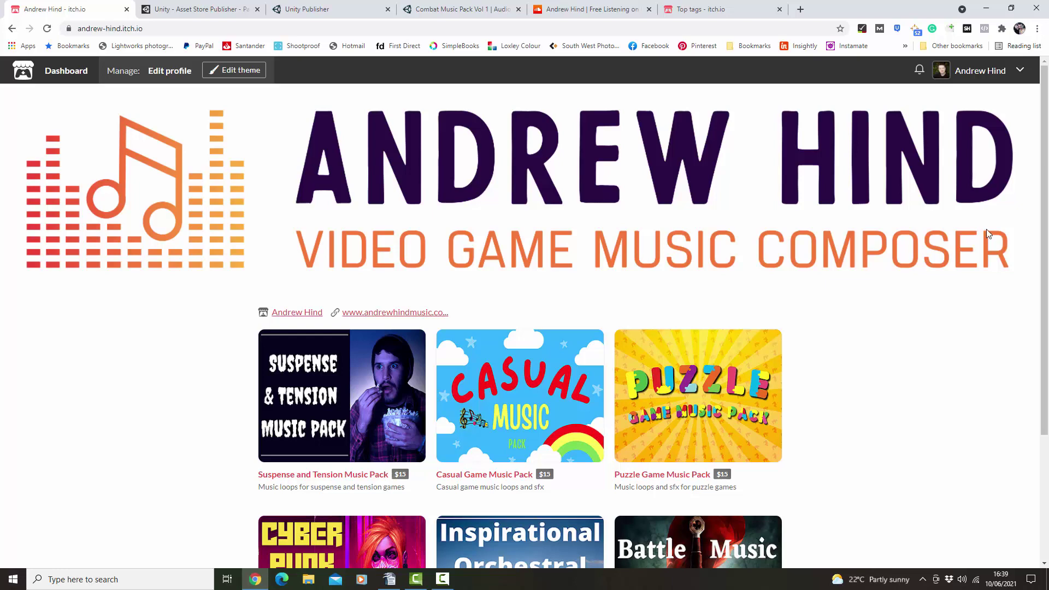
scroll(986, 228, "down", 2)
scroll(1011, 197, "up", 3)
scroll(934, 216, "down", 3)
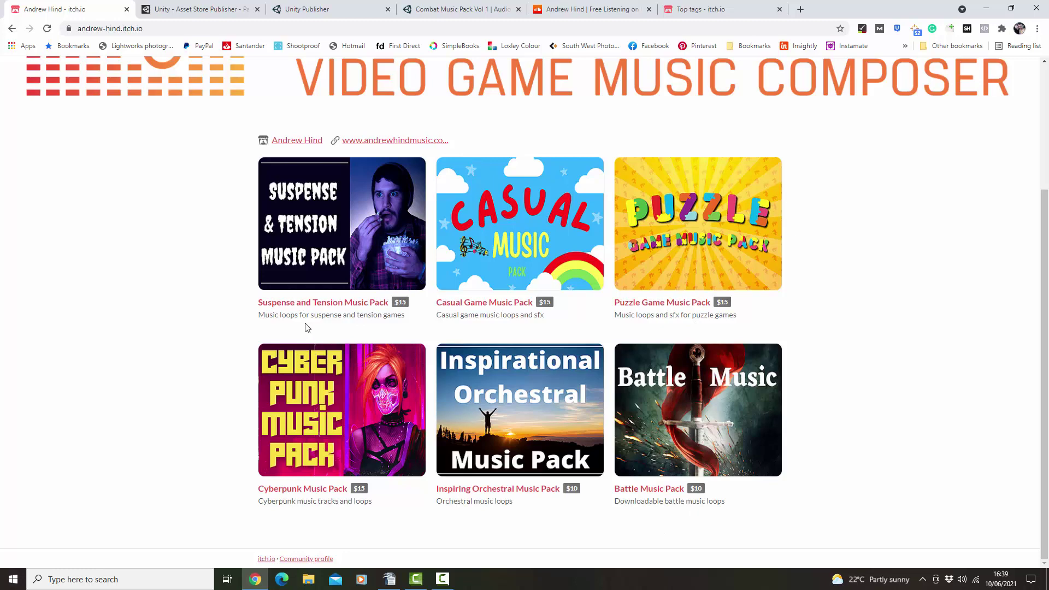
scroll(952, 214, "up", 3)
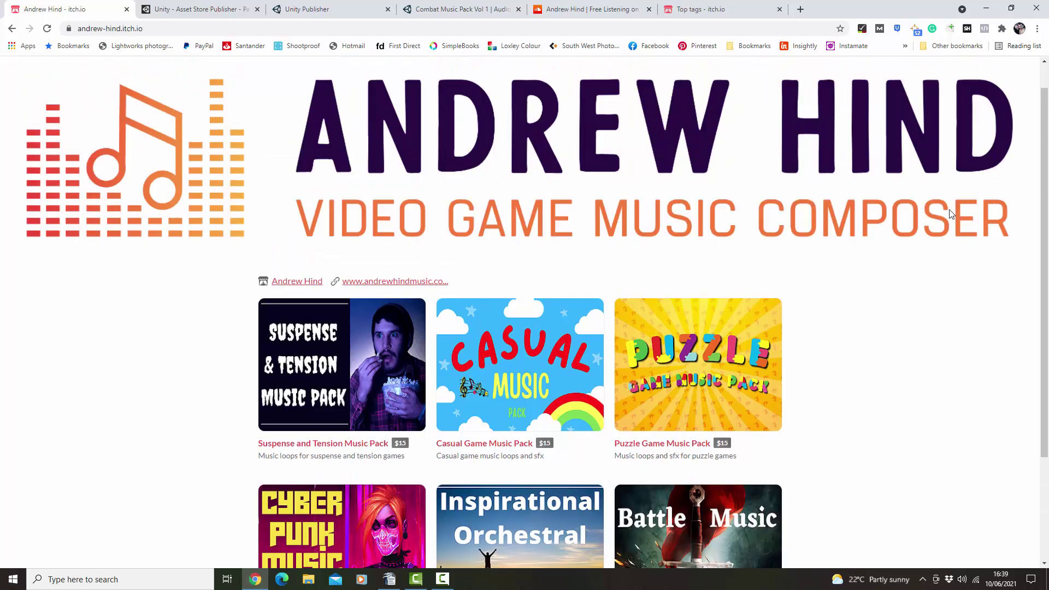
Reopen the Combat Music Pack draft for editing from the dashboard and enter the tagline "Combat music loops for combat games"
left_click(1019, 71)
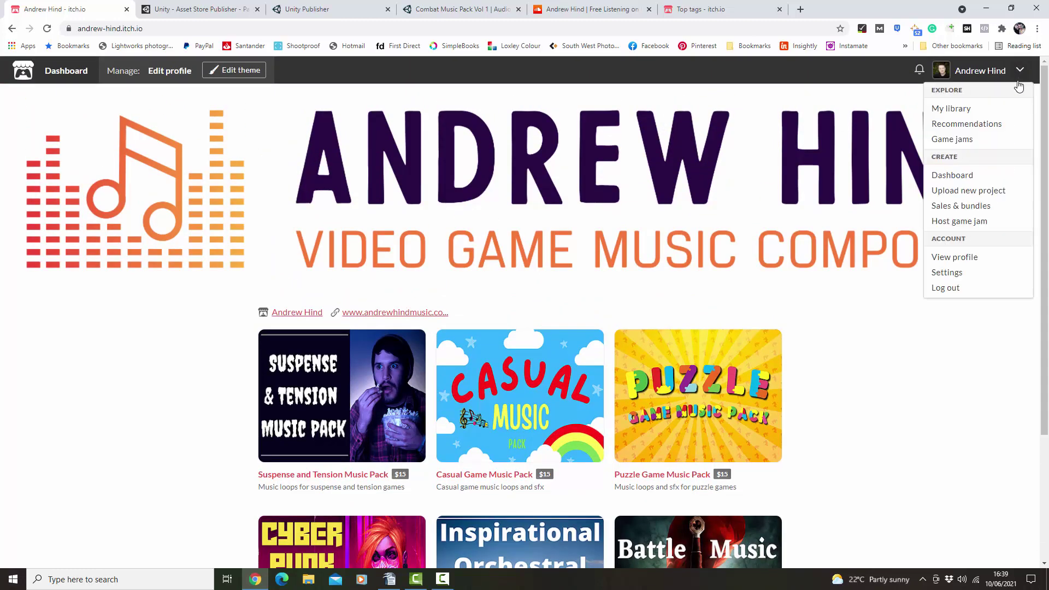
left_click(952, 176)
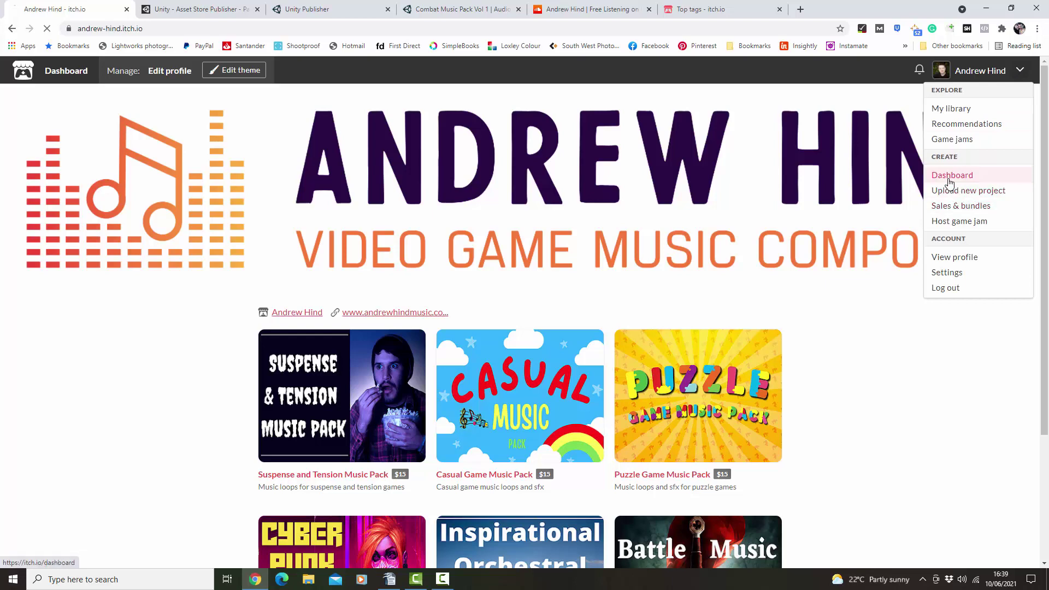
scroll(379, 310, "down", 1)
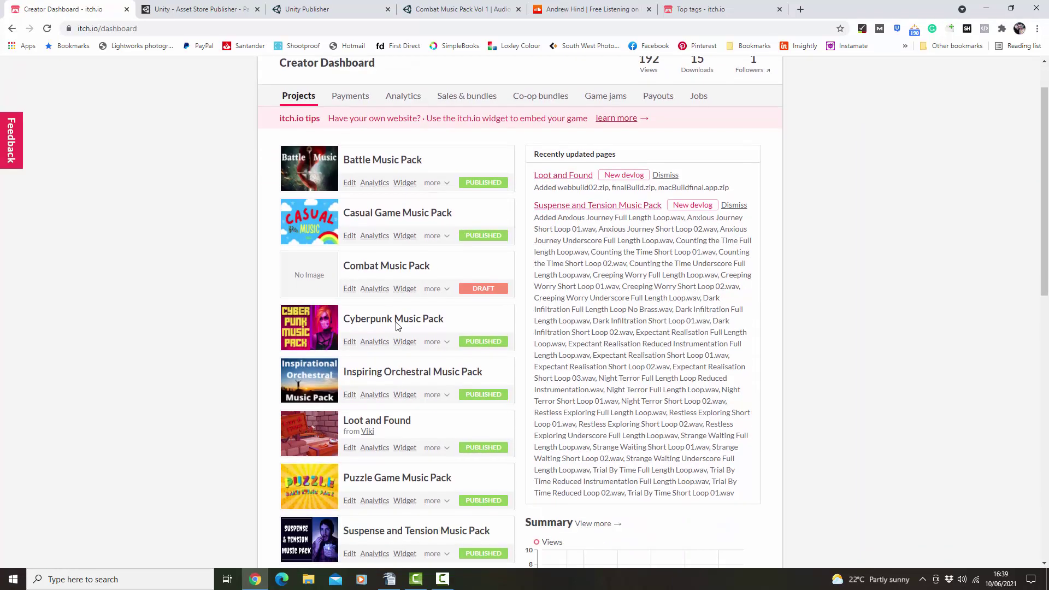
left_click(350, 289)
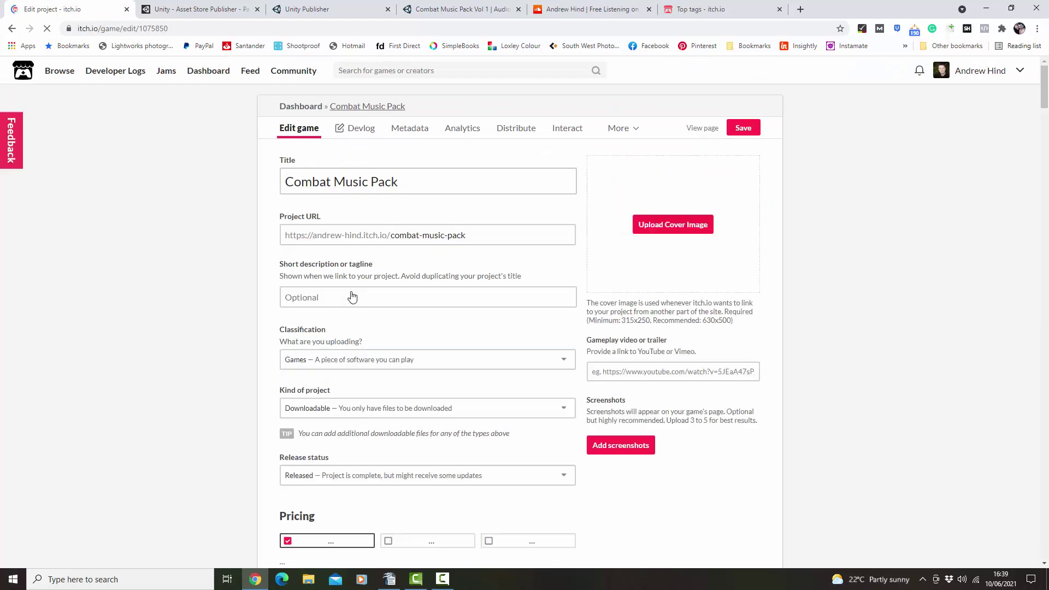
left_click(321, 297)
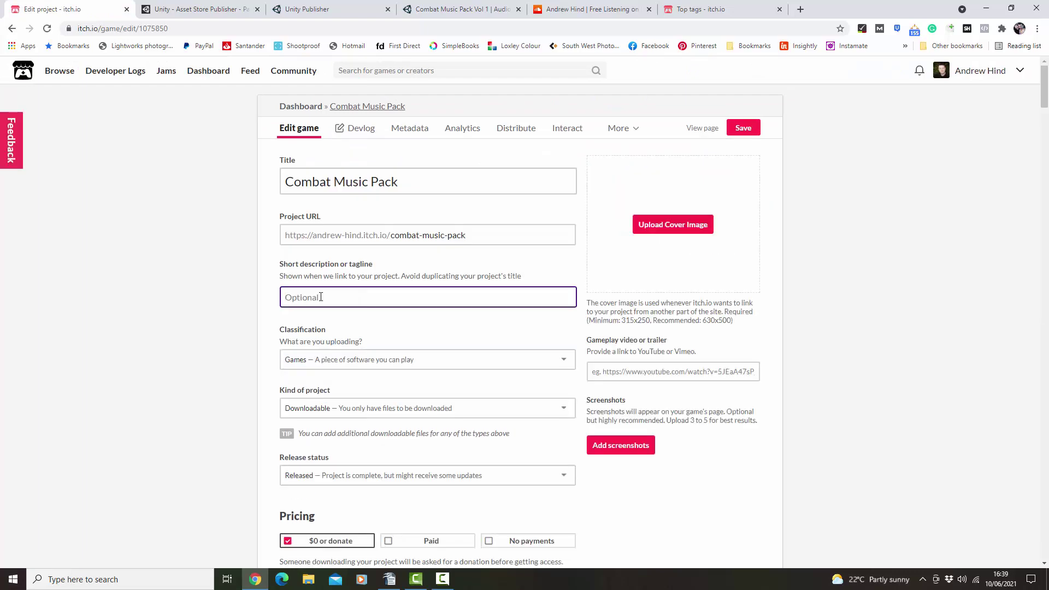
type("Combat music loops for combat games")
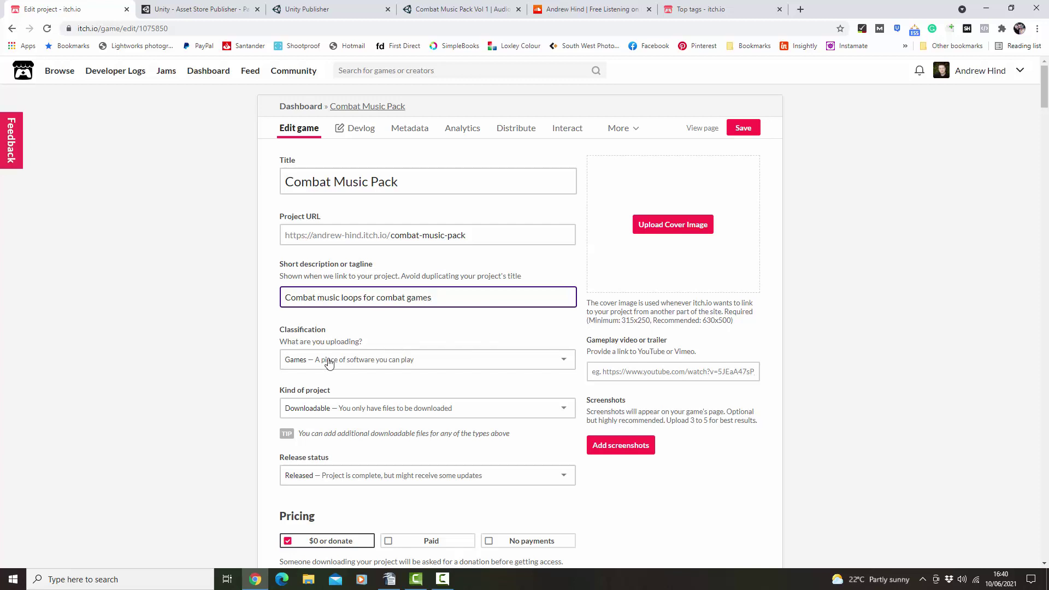
Set the project's classification to Game assets and choose Released as its release status
left_click(563, 361)
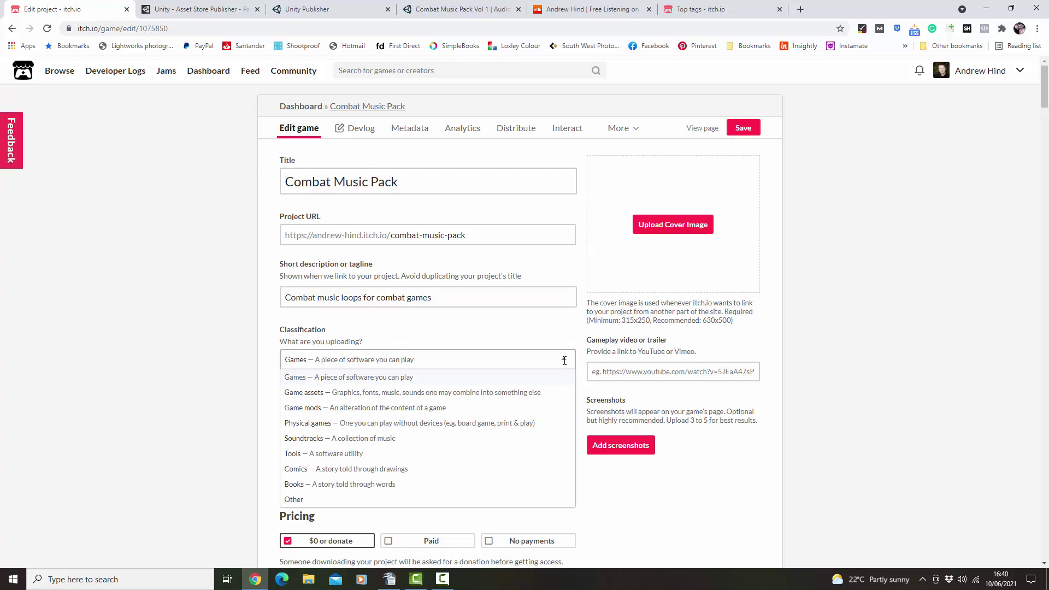
left_click(384, 395)
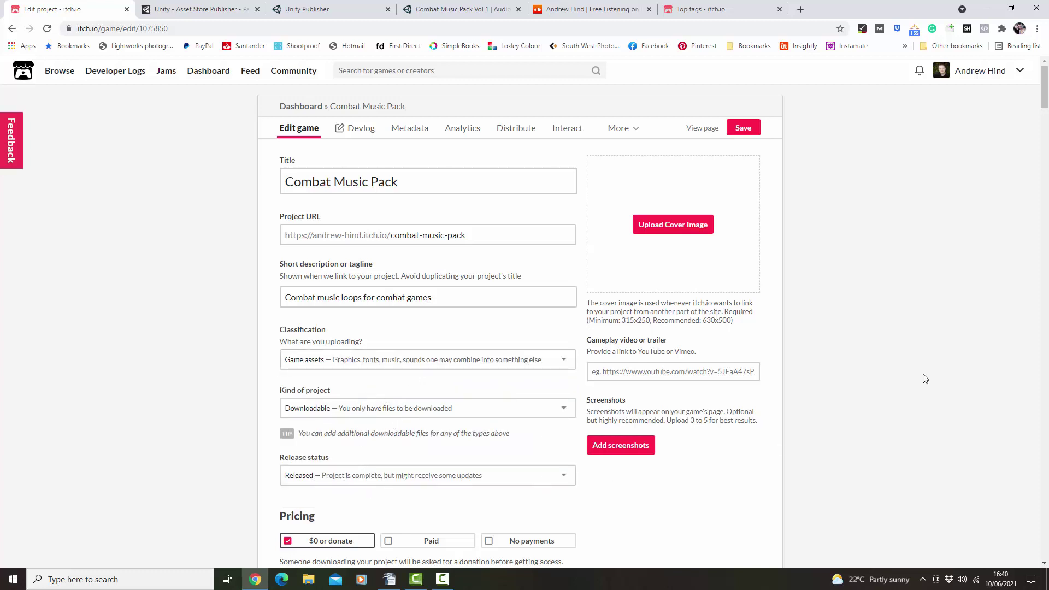
left_click_drag(1045, 104, 1044, 121)
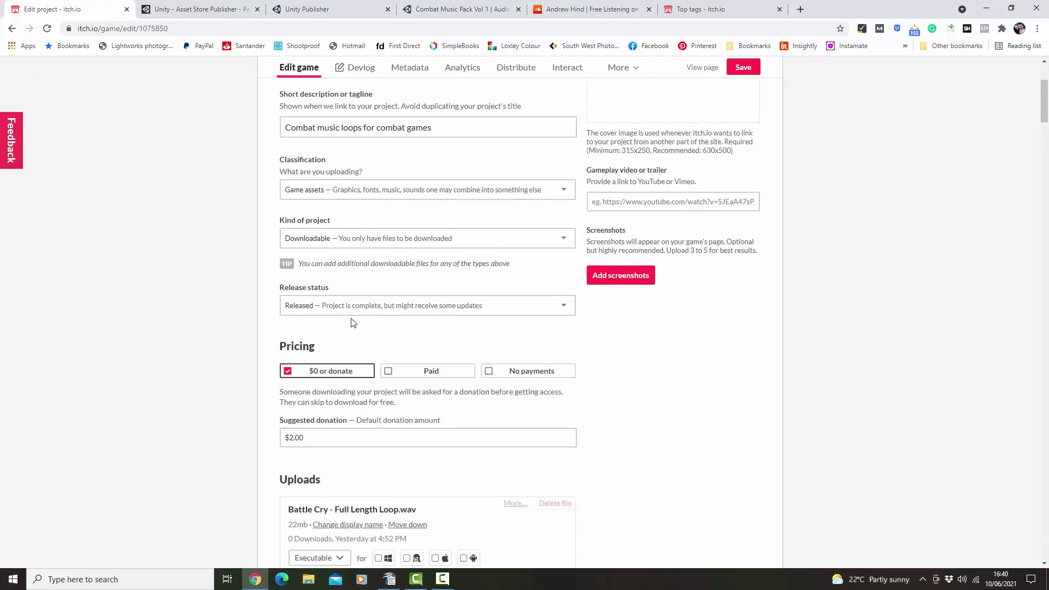
left_click(564, 305)
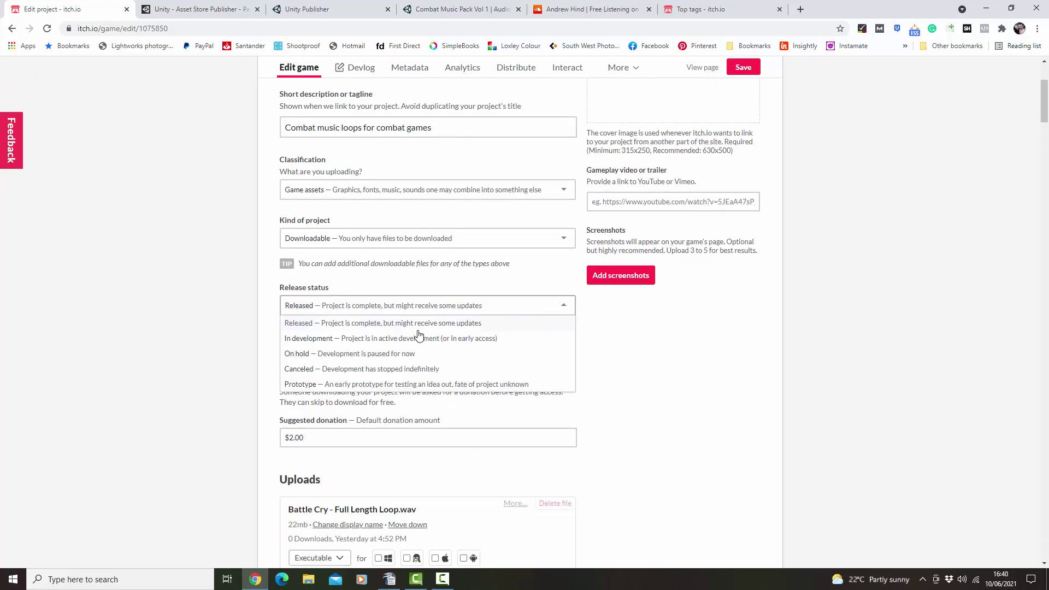
left_click(385, 328)
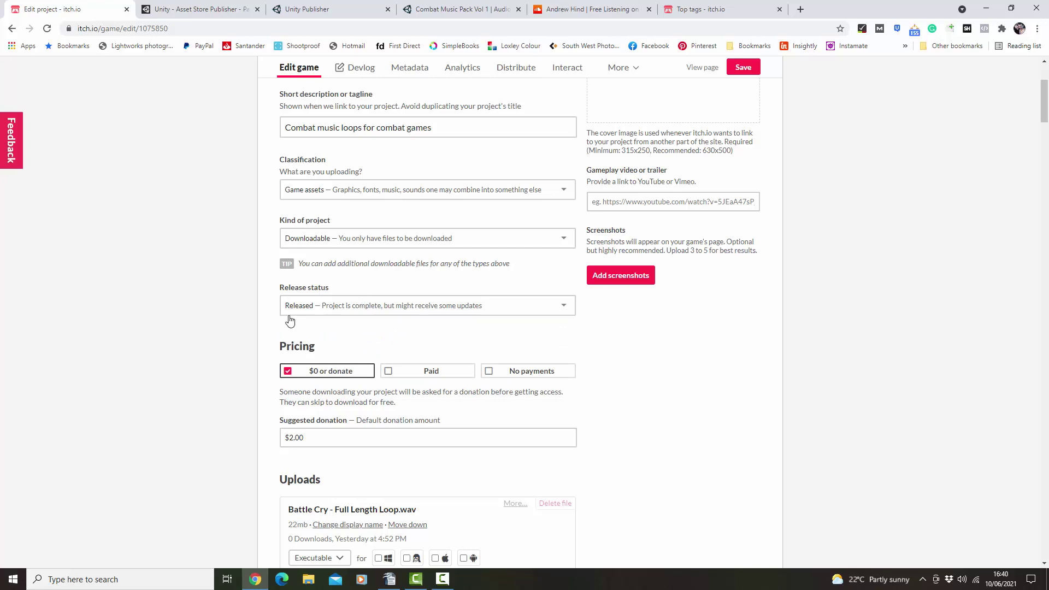
Set the pricing to Paid with a minimum price of $15.00 and turn off the suggested alternate default price
scroll(678, 349, "down", 2)
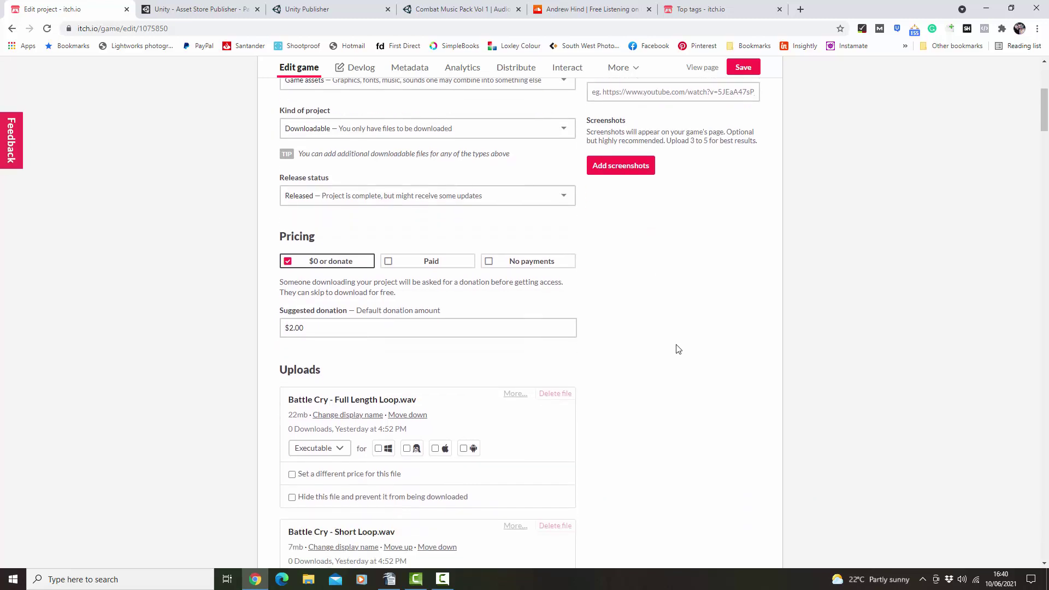
scroll(678, 350, "down", 1)
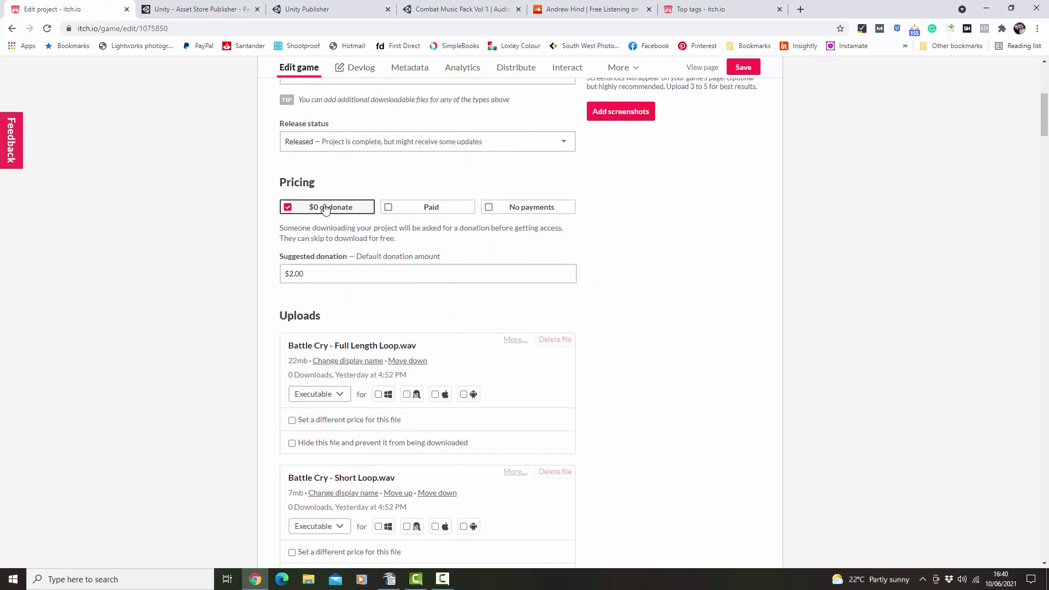
left_click(388, 209)
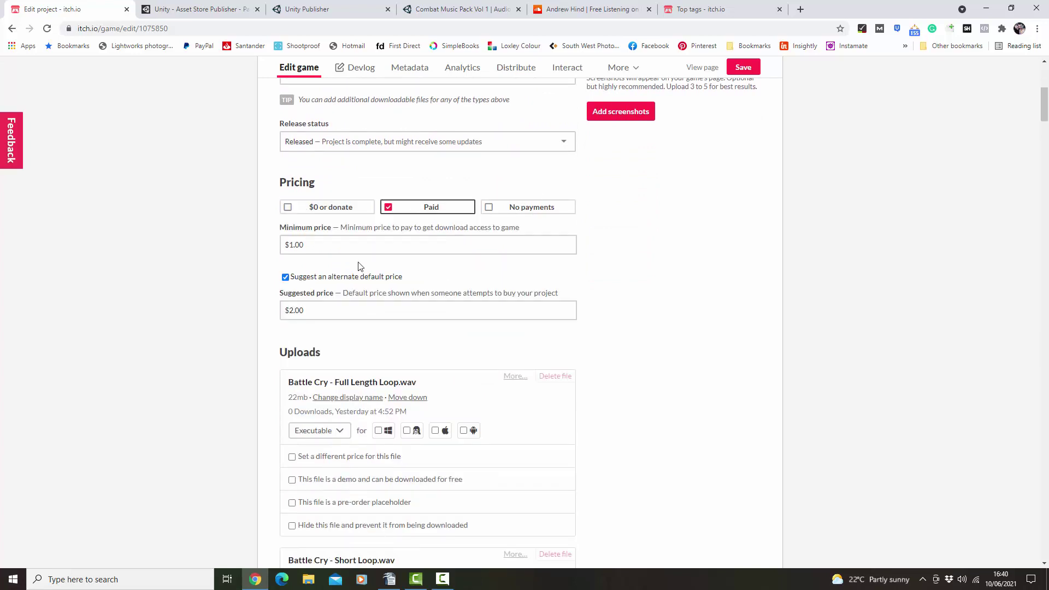
left_click(311, 245)
key("BackSpace")
key("BackSpace")
key("BackSpace")
key("BackSpace")
type("0.00")
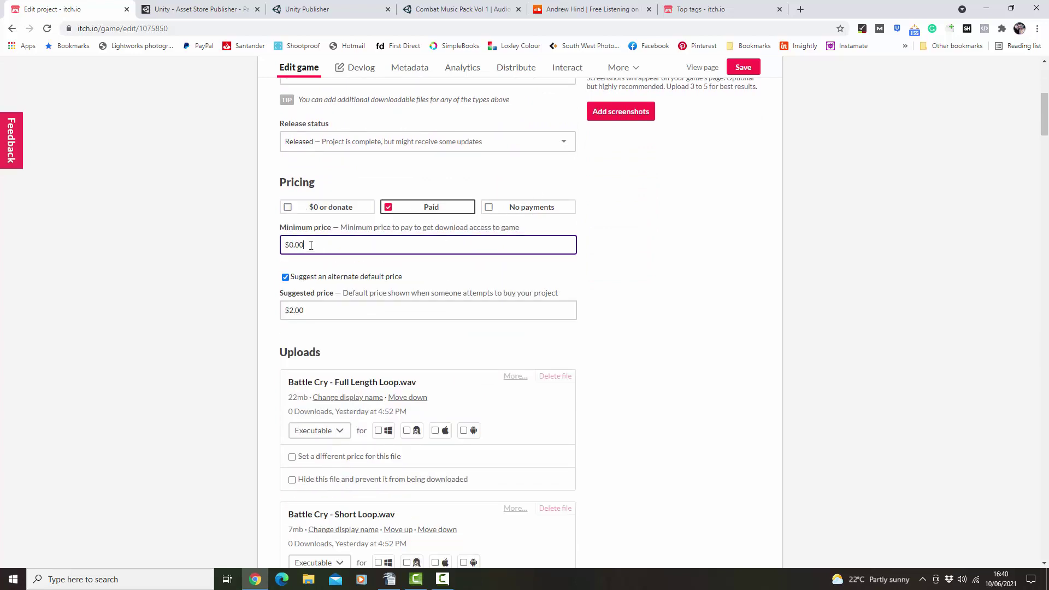
key("BackSpace")
key("BackSpace")
type("15")
key("BackSpace")
key("BackSpace")
key("BackSpace")
key("BackSpace")
type("15.00")
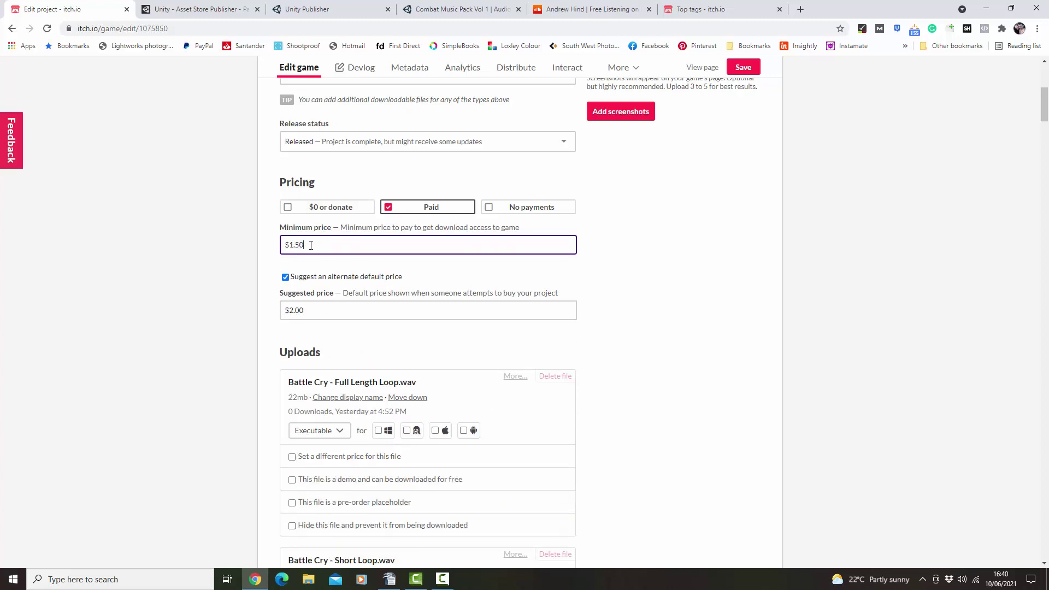
left_click(644, 275)
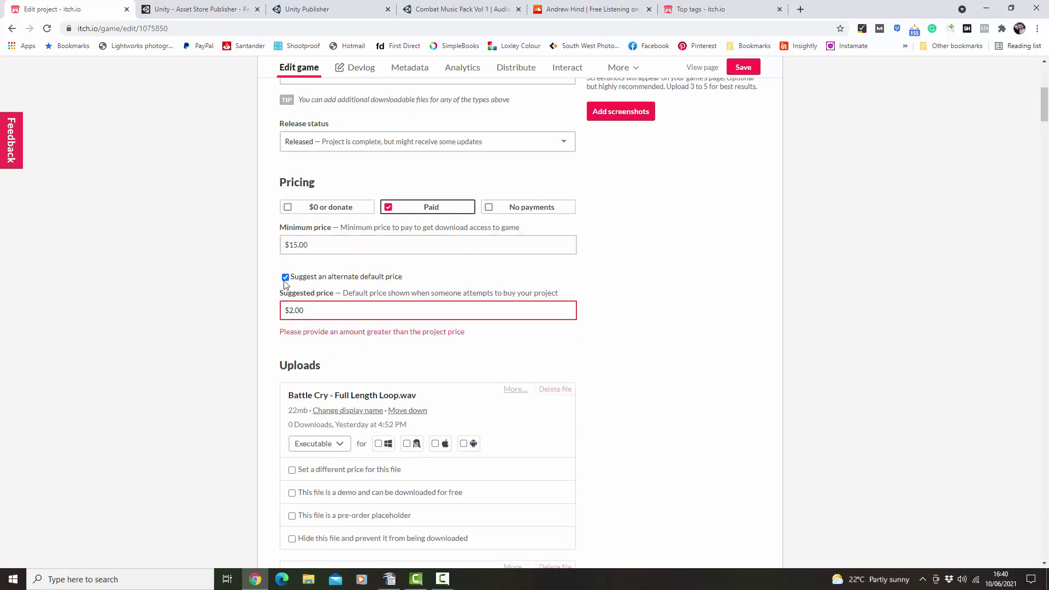
left_click(286, 277)
Look through the uploaded music files down to the Details section with its description and tags
scroll(647, 304, "down", 2)
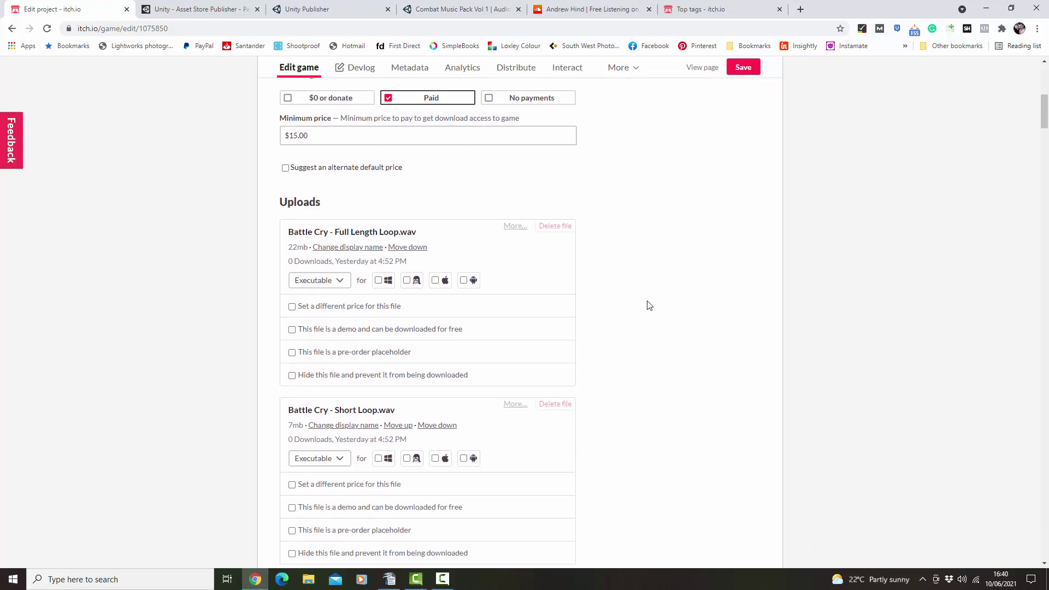
scroll(649, 300, "down", 20)
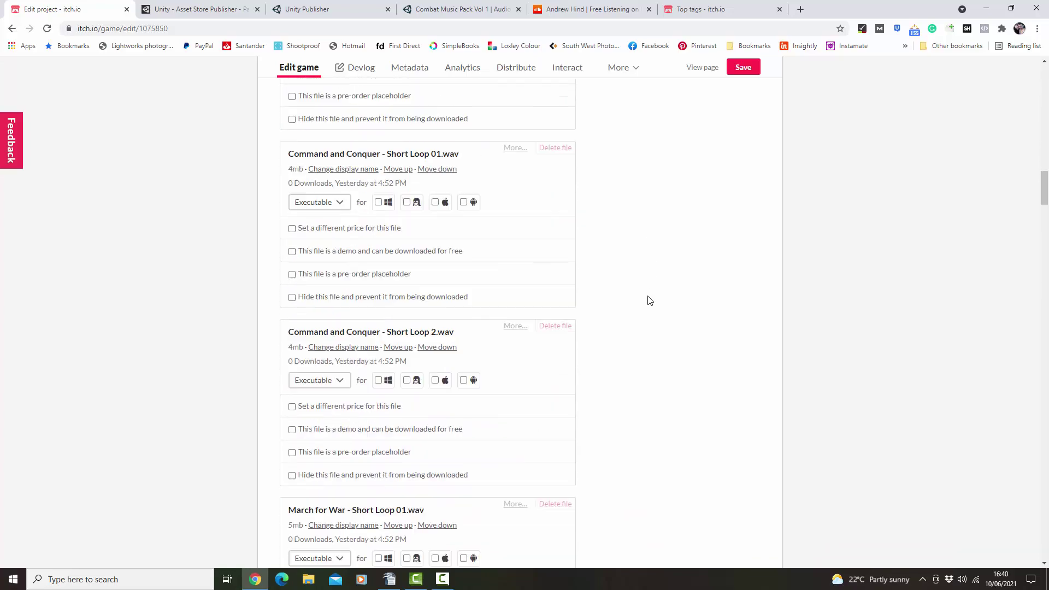
scroll(650, 300, "down", 20)
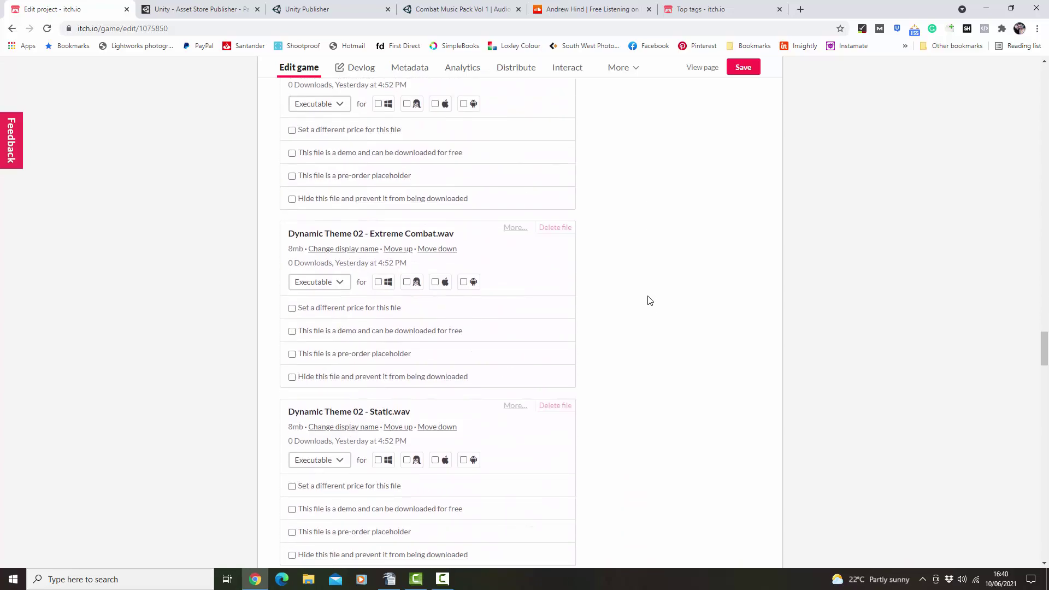
scroll(649, 301, "down", 8)
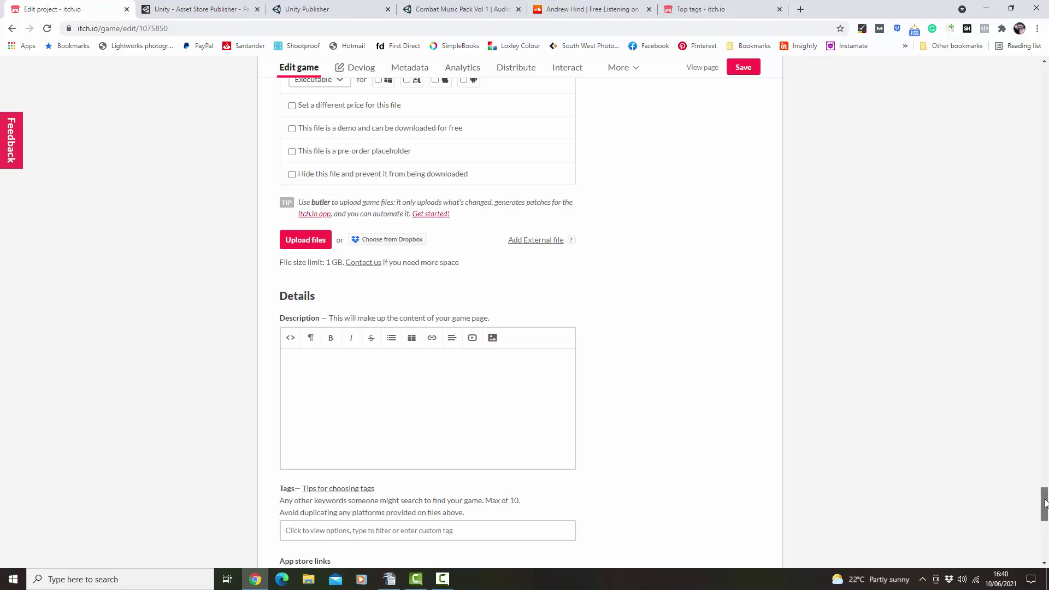
mouse_move(1044, 503)
left_mouse_down()
mouse_move(1020, 235)
mouse_move(1021, 260)
mouse_move(1028, 236)
mouse_move(1024, 274)
mouse_move(1042, 276)
mouse_move(1044, 501)
left_mouse_up()
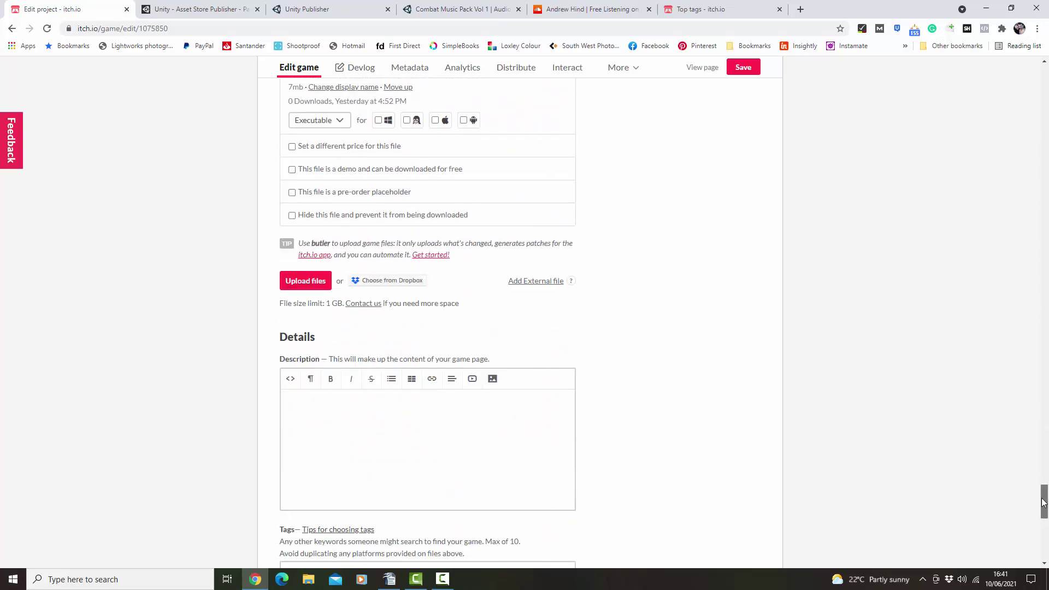
scroll(1044, 502, "down", 2)
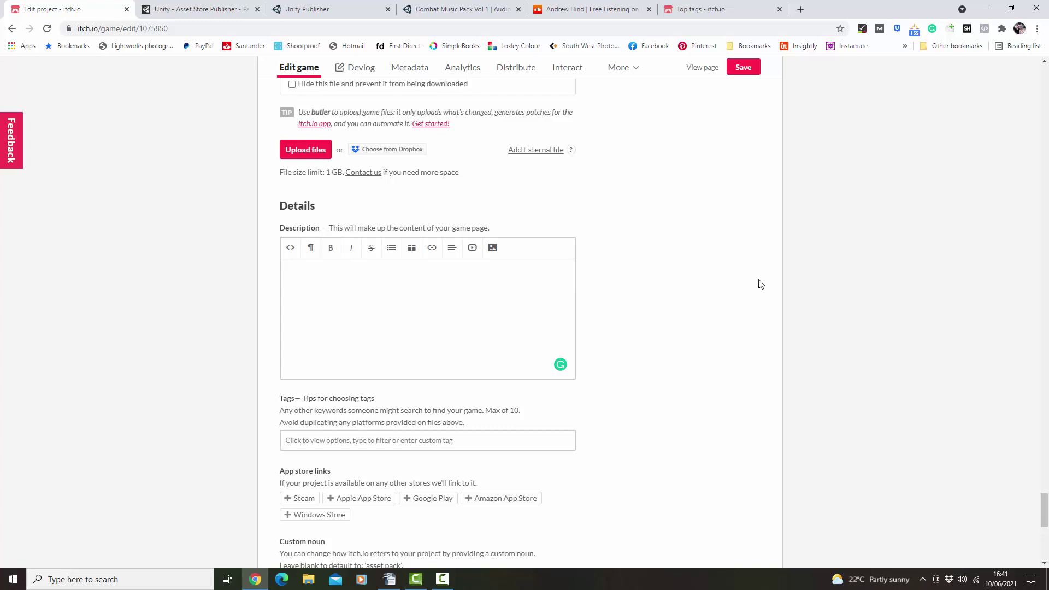
Switch to the Unity Asset Store listing of Combat Music Pack Vol 1 and find its description text
left_click(201, 10)
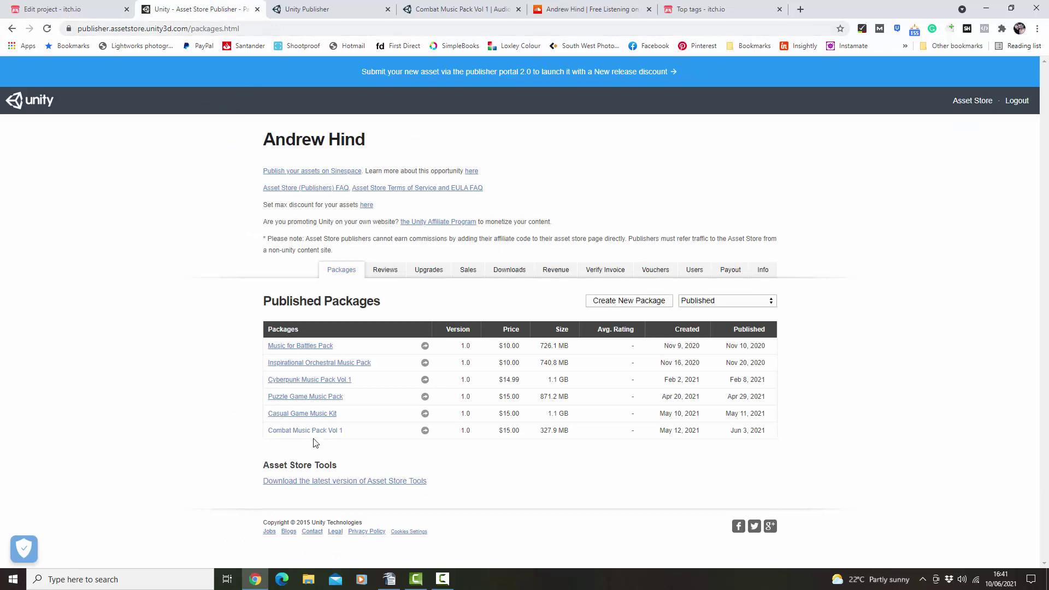
left_click(305, 9)
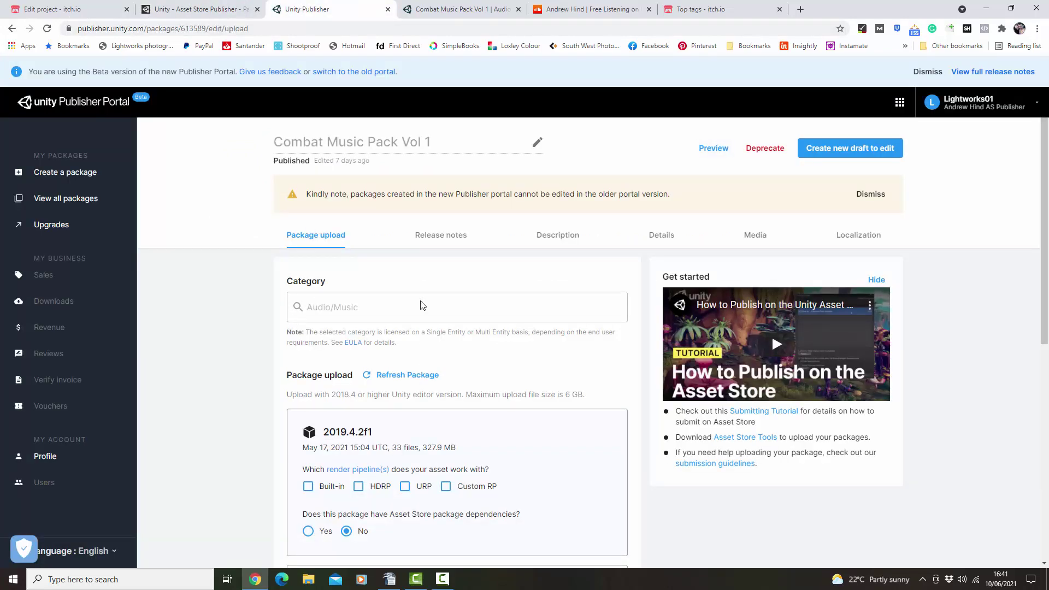
left_click(452, 11)
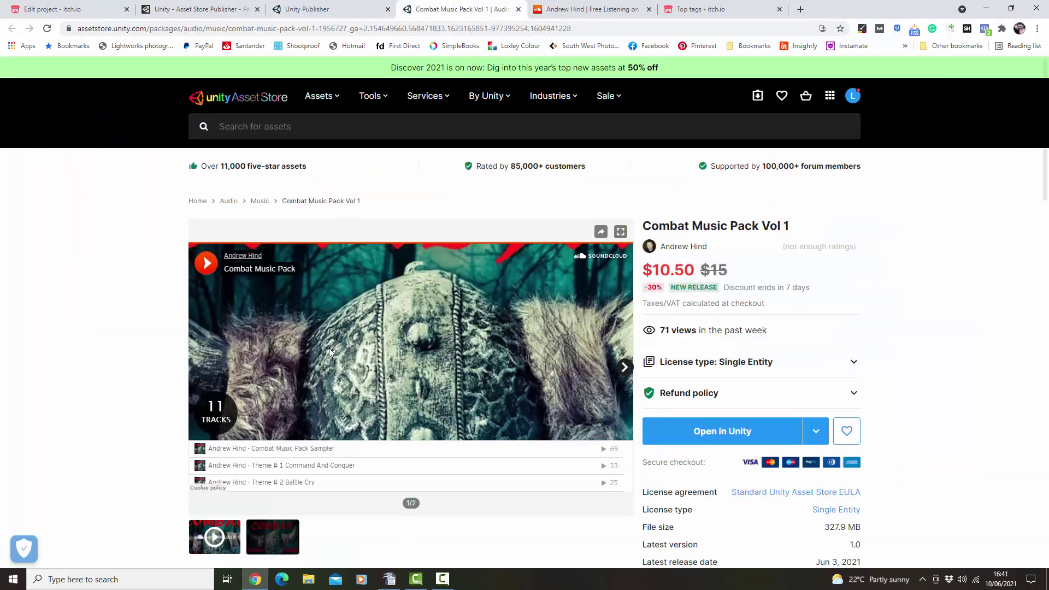
scroll(119, 266, "down", 4)
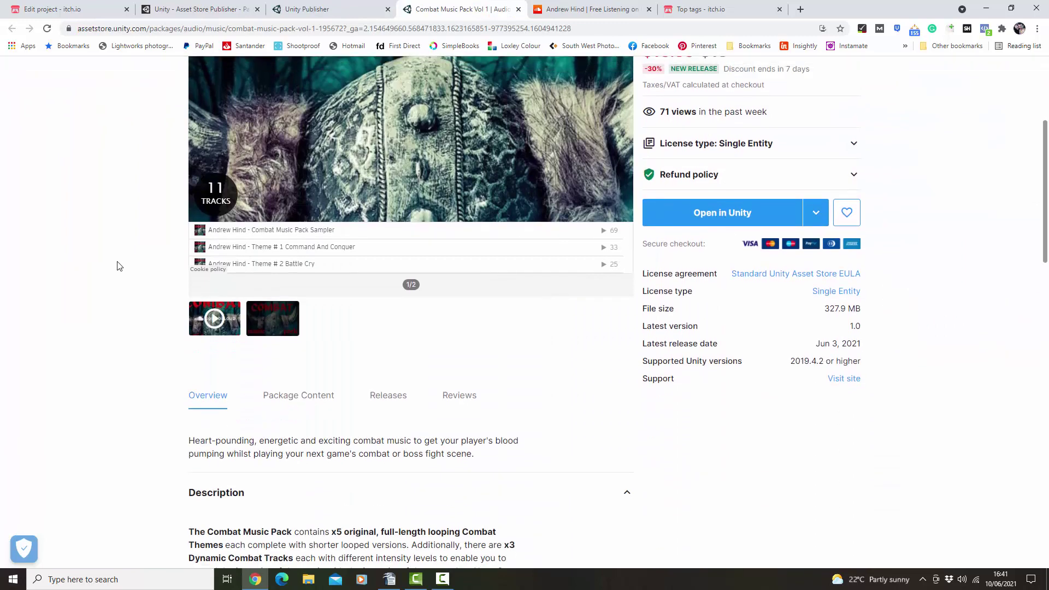
scroll(119, 267, "down", 1)
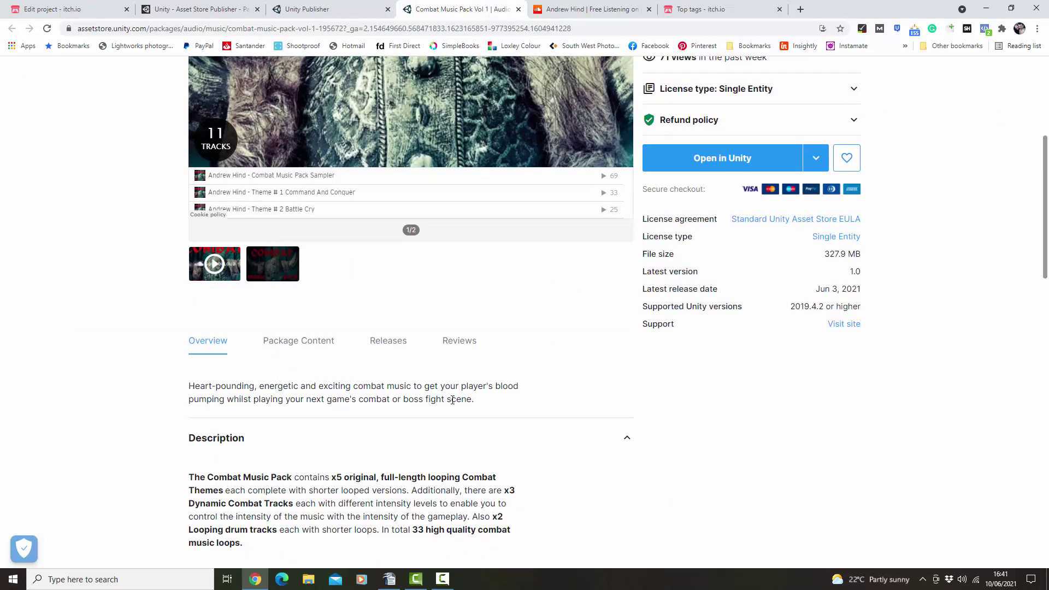
scroll(453, 401, "up", 3)
scroll(441, 422, "down", 7)
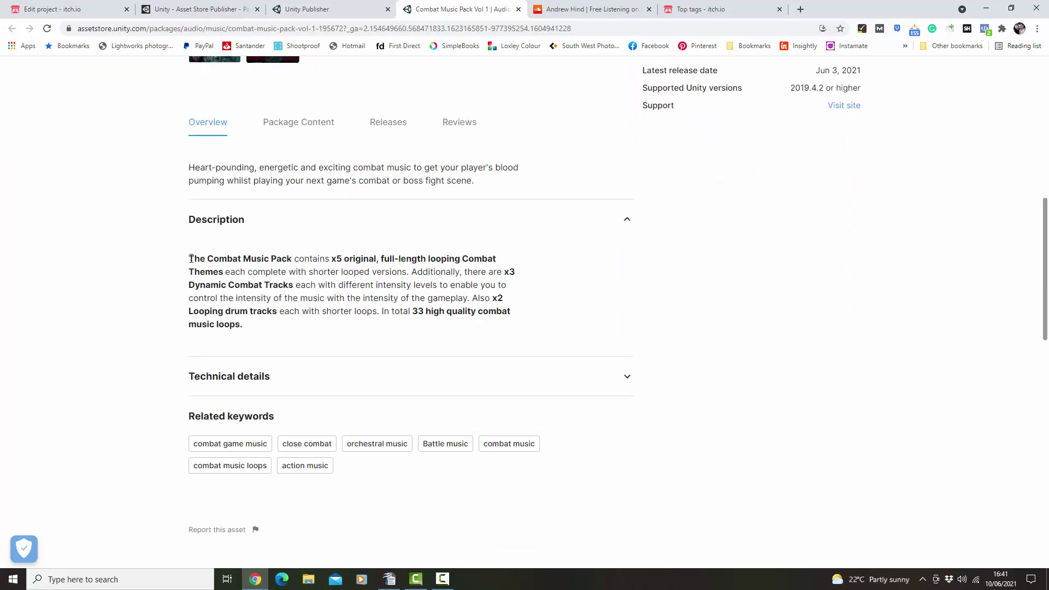
Copy the listing's full description paragraph and paste it into the description of the itch.io draft
left_click_drag(190, 258, 394, 322)
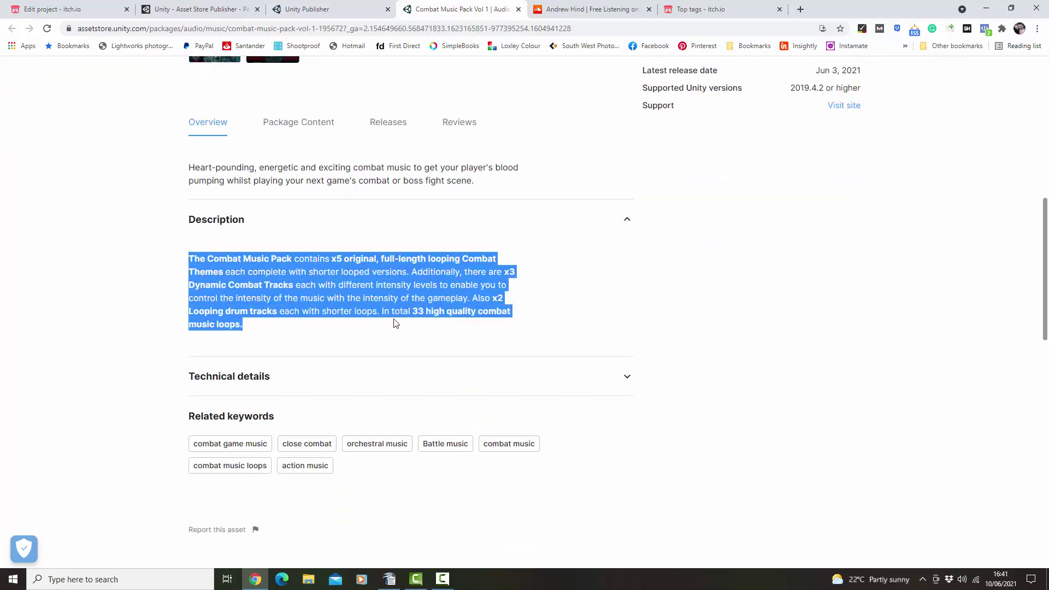
right_click(307, 314)
left_click(328, 322)
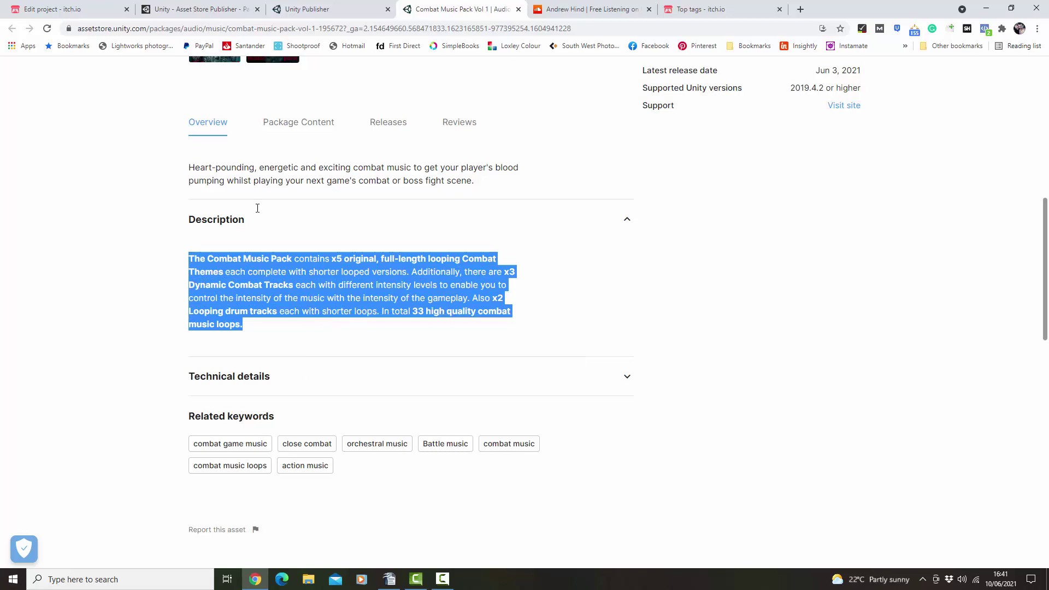
left_click(71, 9)
right_click(287, 271)
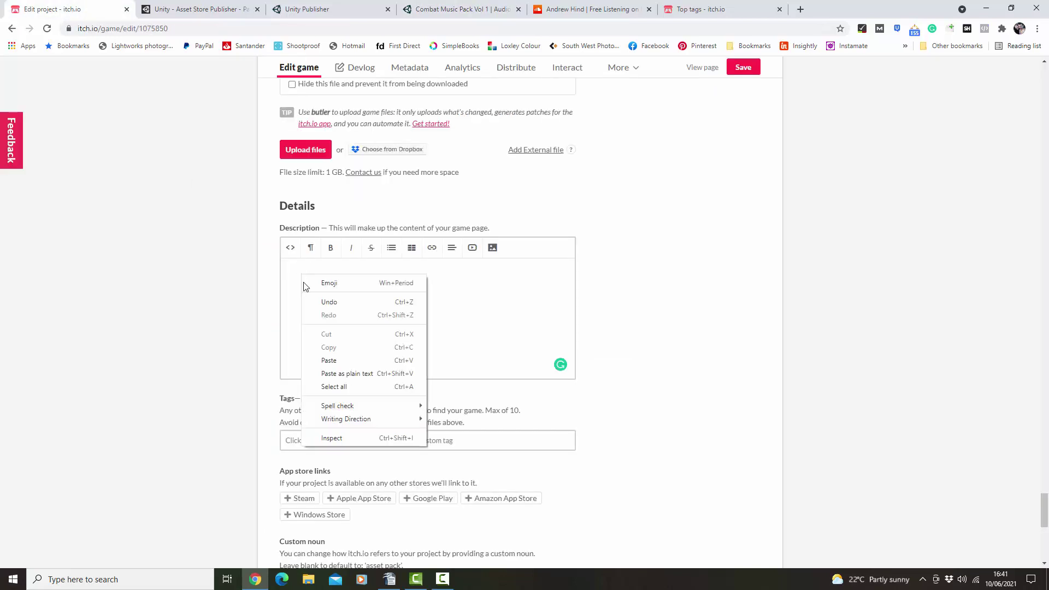
left_click(354, 360)
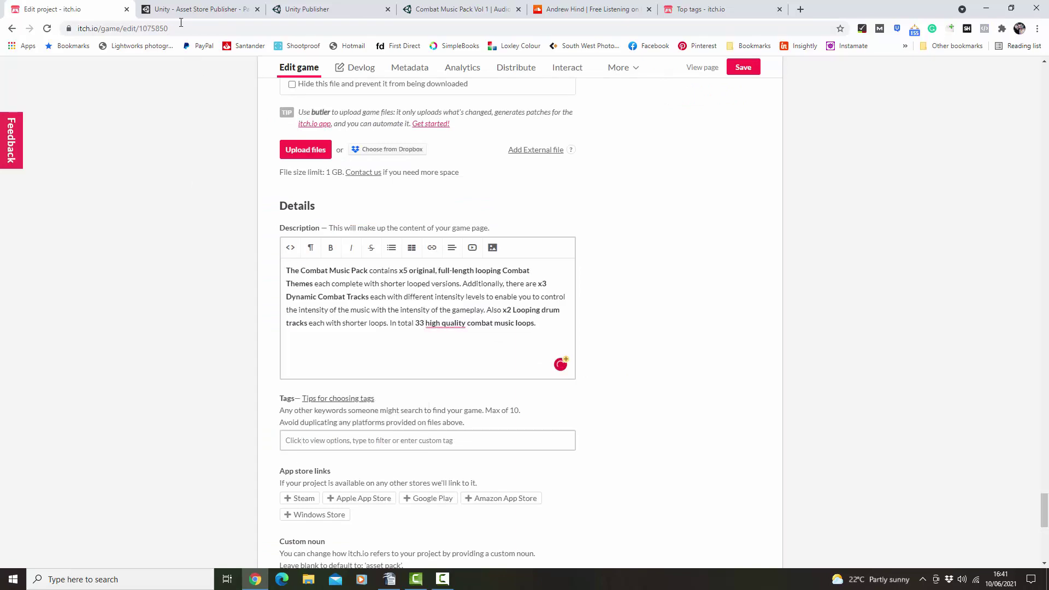
Return to the Asset Store listing and expand its technical details to show the list of pack contents
left_click(484, 13)
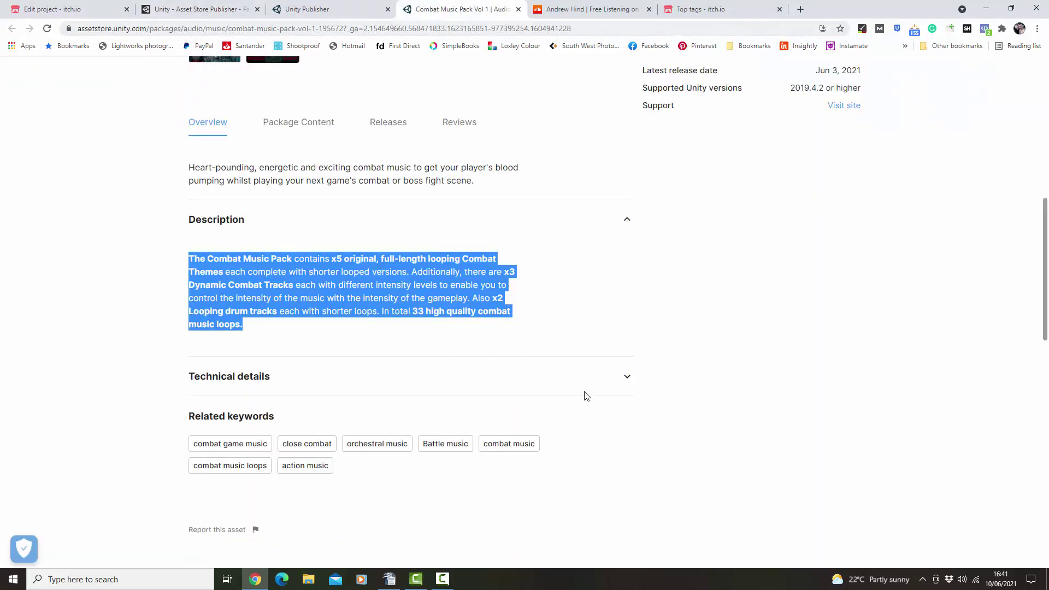
left_click(626, 378)
scroll(781, 350, "down", 2)
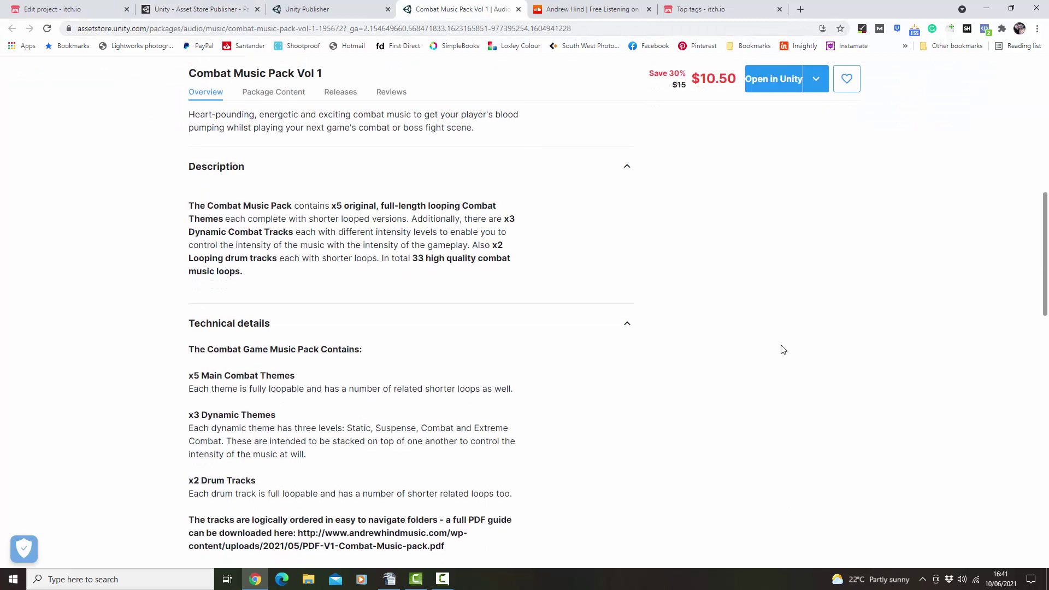
scroll(781, 350, "down", 1)
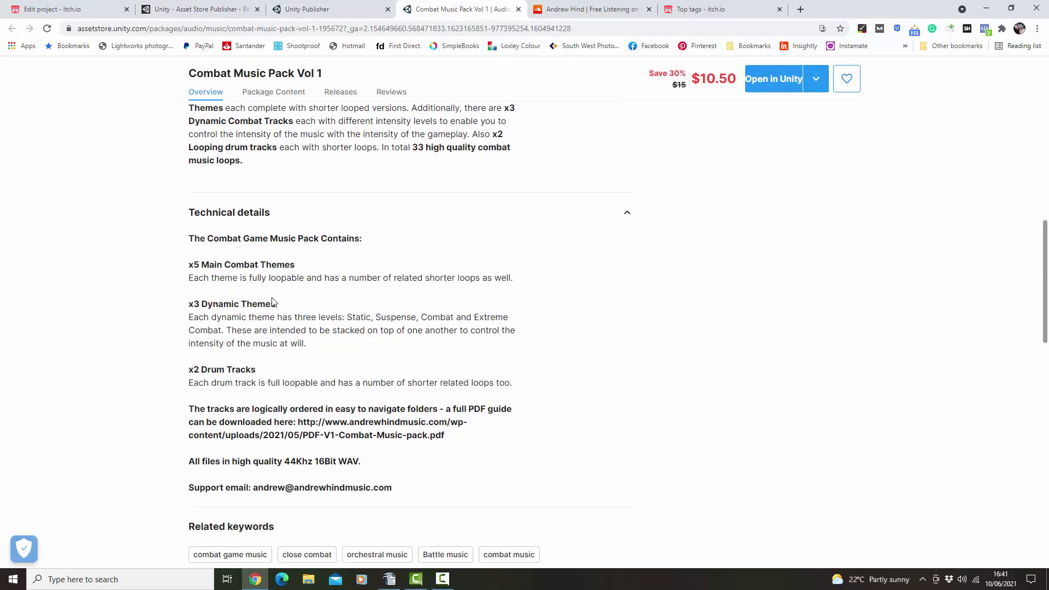
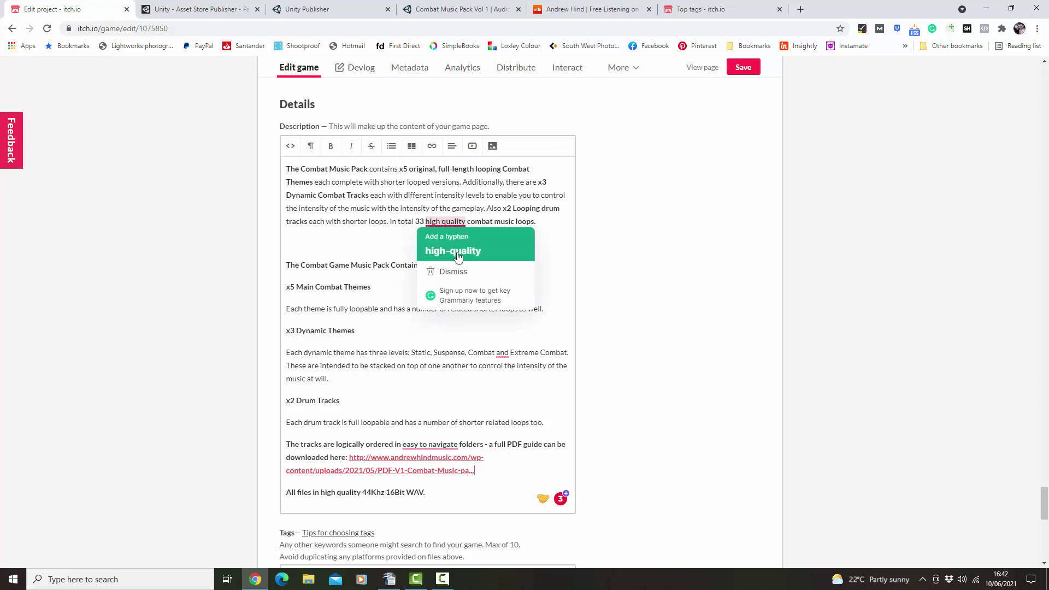
Correct "high quality" to "high-quality" in the draft description and remove the blank line above "The Combat Game Music Pack Contains:"
left_click(453, 251)
left_click(288, 266)
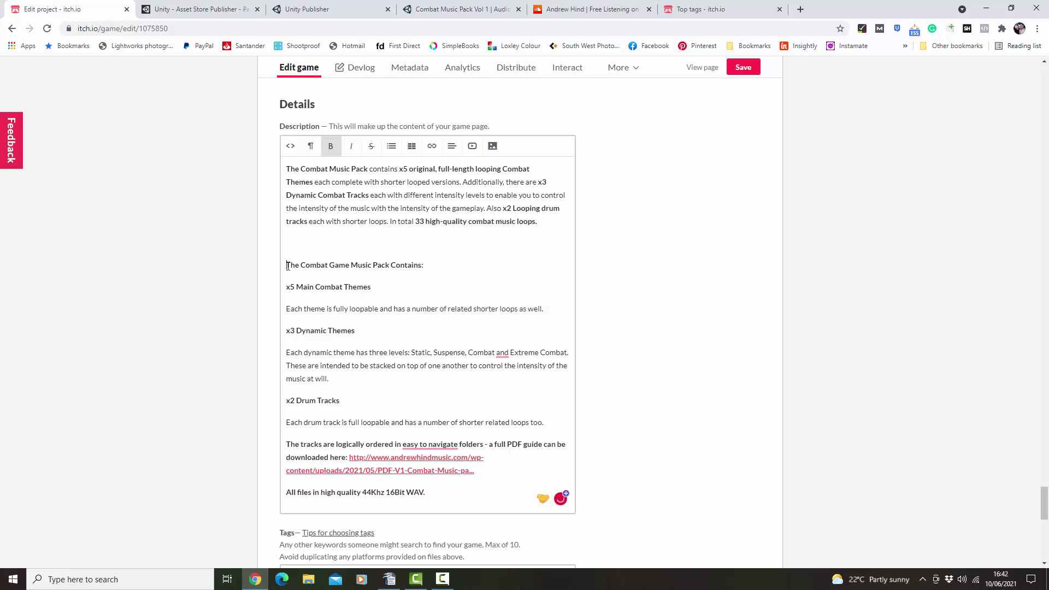
key("BackSpace")
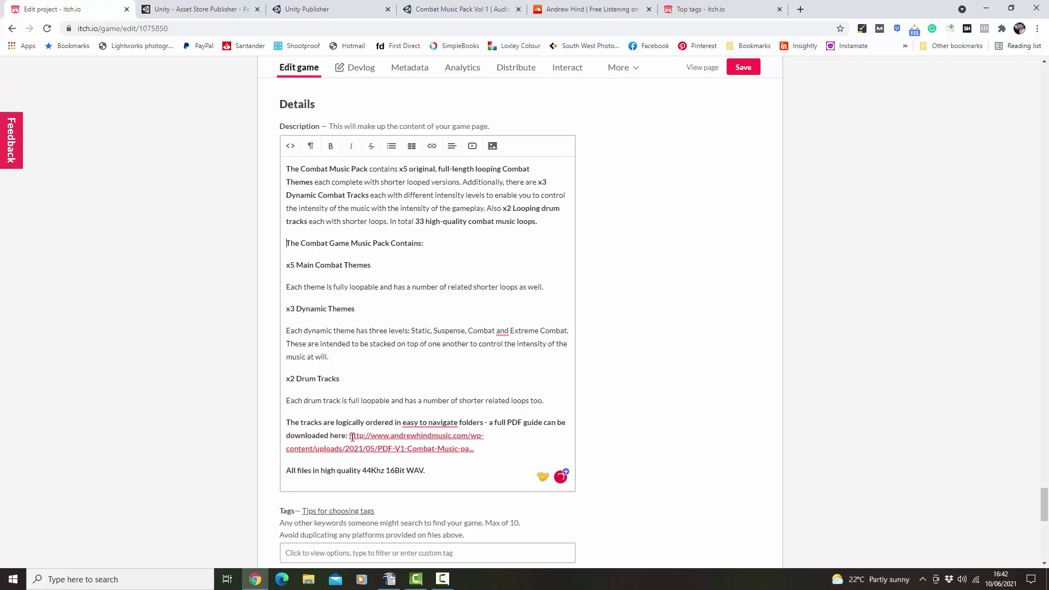
Test the description's PDF guide link and try its address again with the ending completed to "PDF-V1-Combat-Music-pack"
left_click_drag(350, 437, 491, 447)
right_click(437, 448)
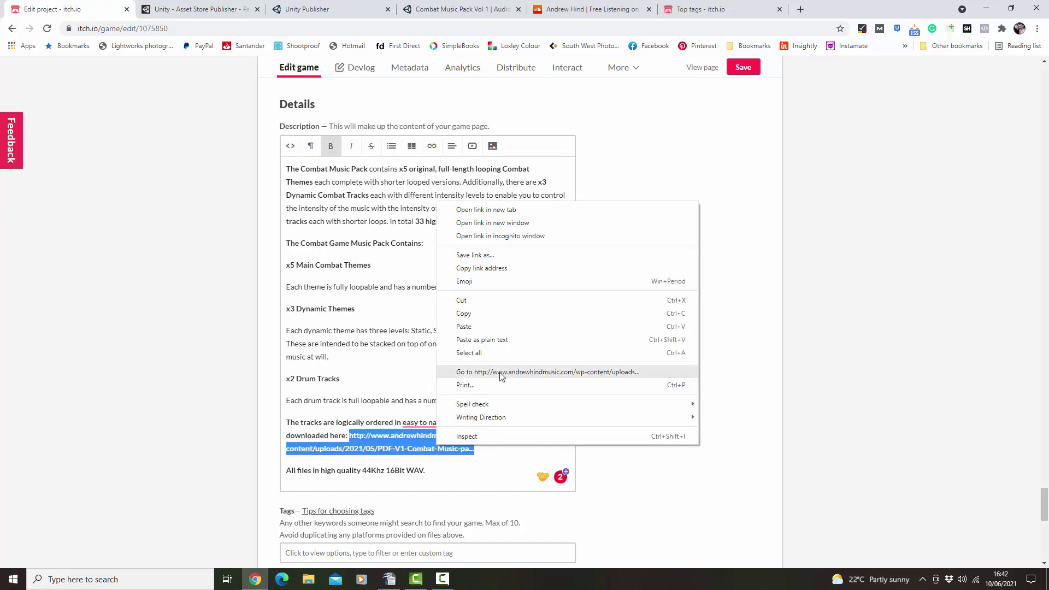
left_click(529, 378)
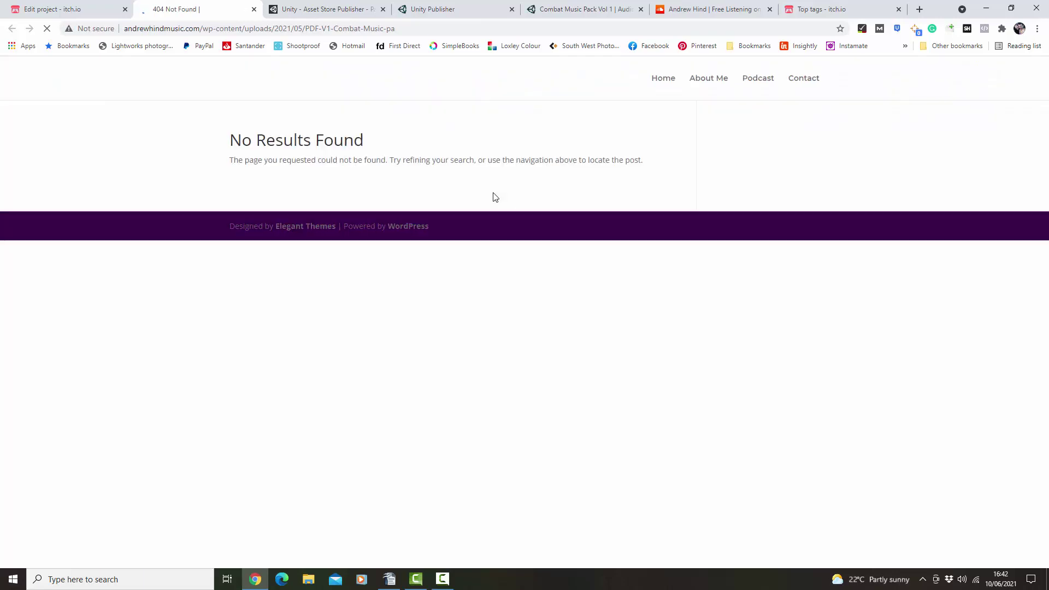
left_click(398, 30)
left_click(398, 30)
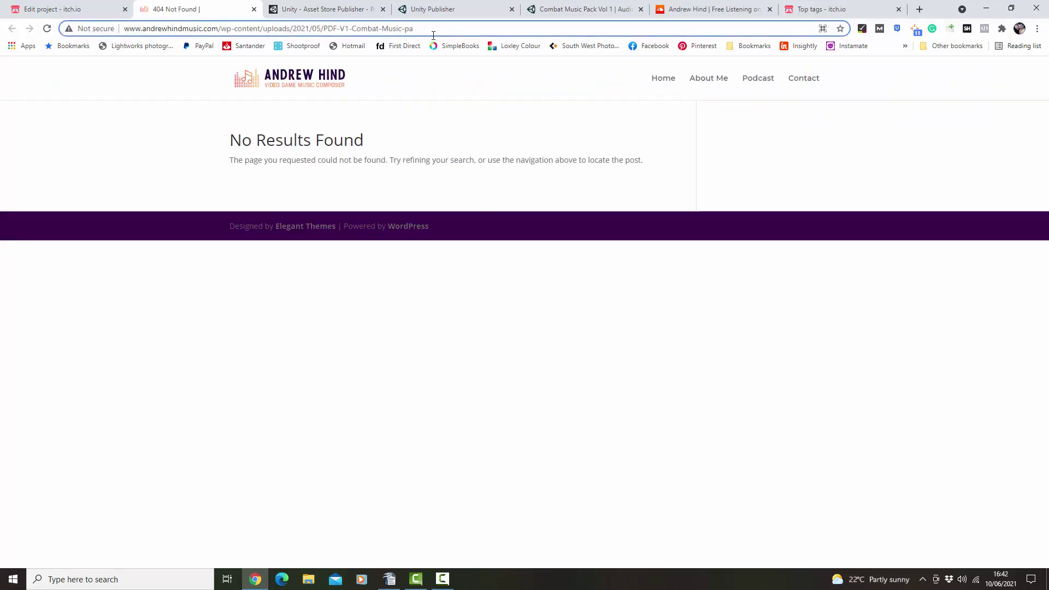
type("ck")
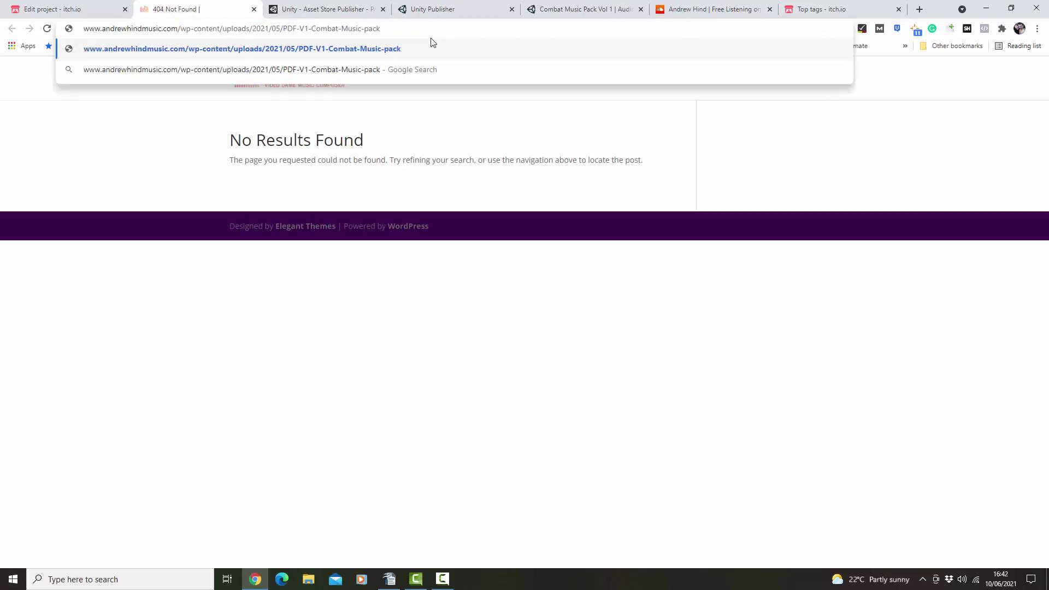
left_click(427, 55)
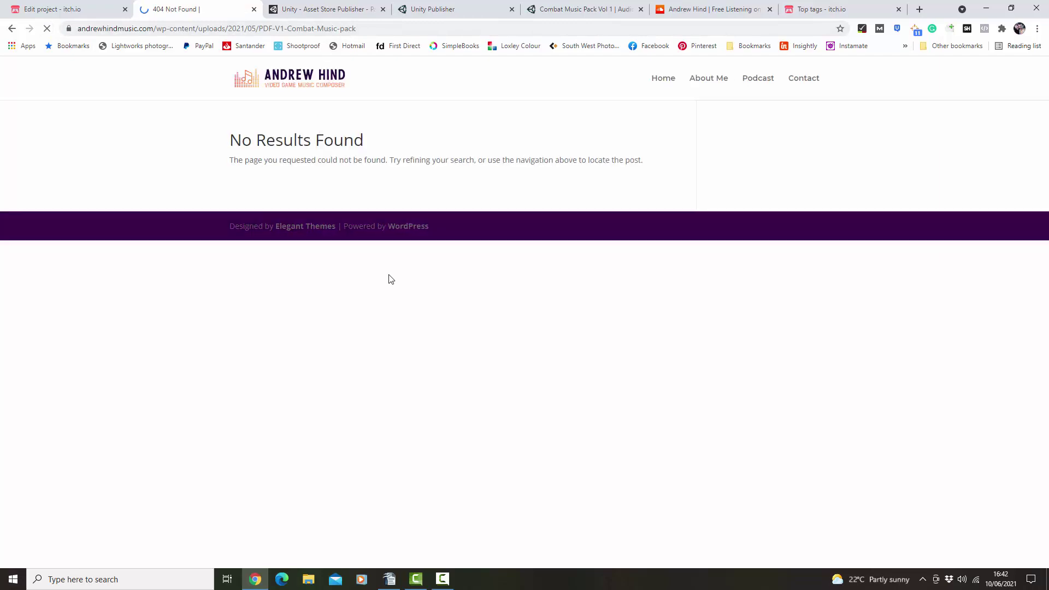
Reselect the PDF link in the draft description and copy the full PDF guide address from the Asset Store listing's technical details
left_click(65, 10)
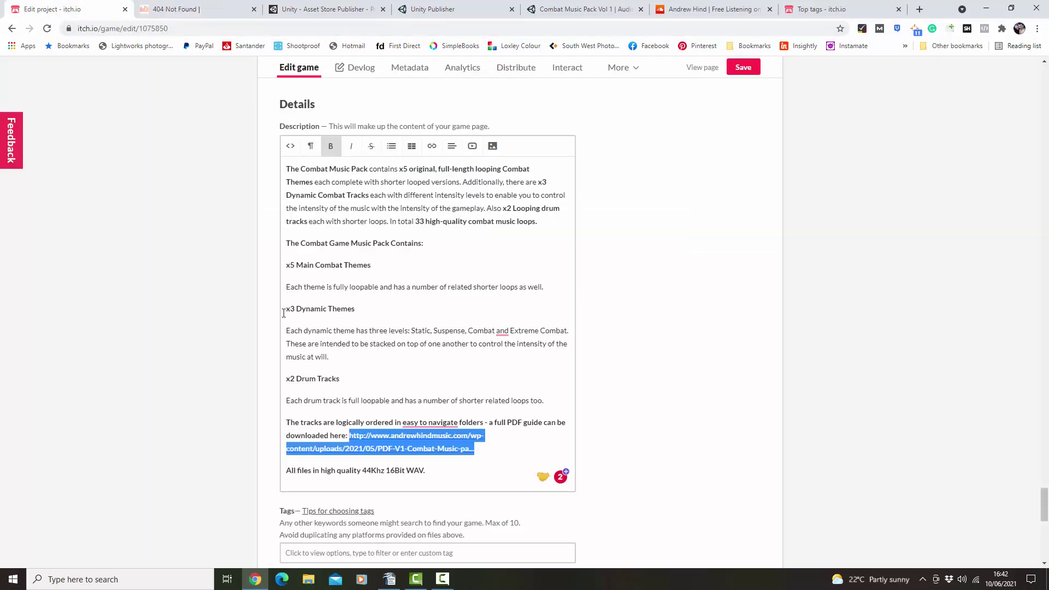
left_click(496, 473)
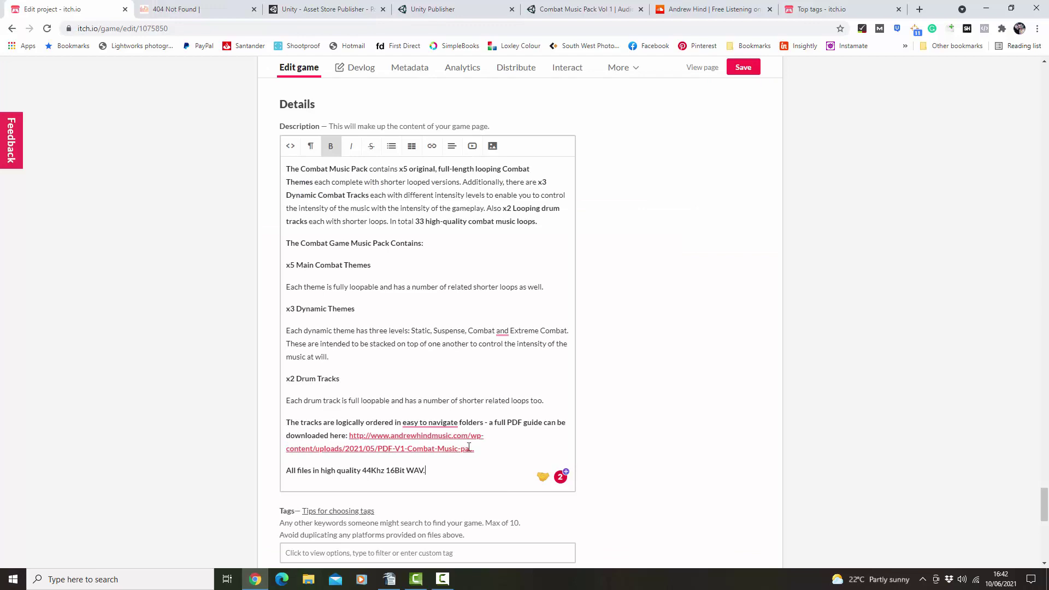
left_click_drag(350, 436, 458, 448)
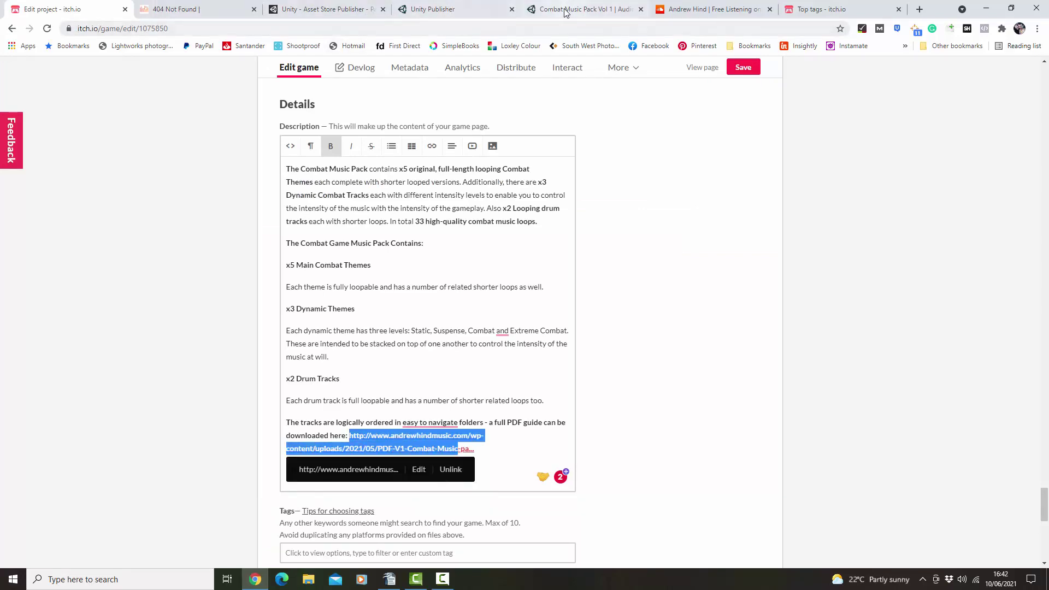
left_click(582, 9)
left_click(471, 460)
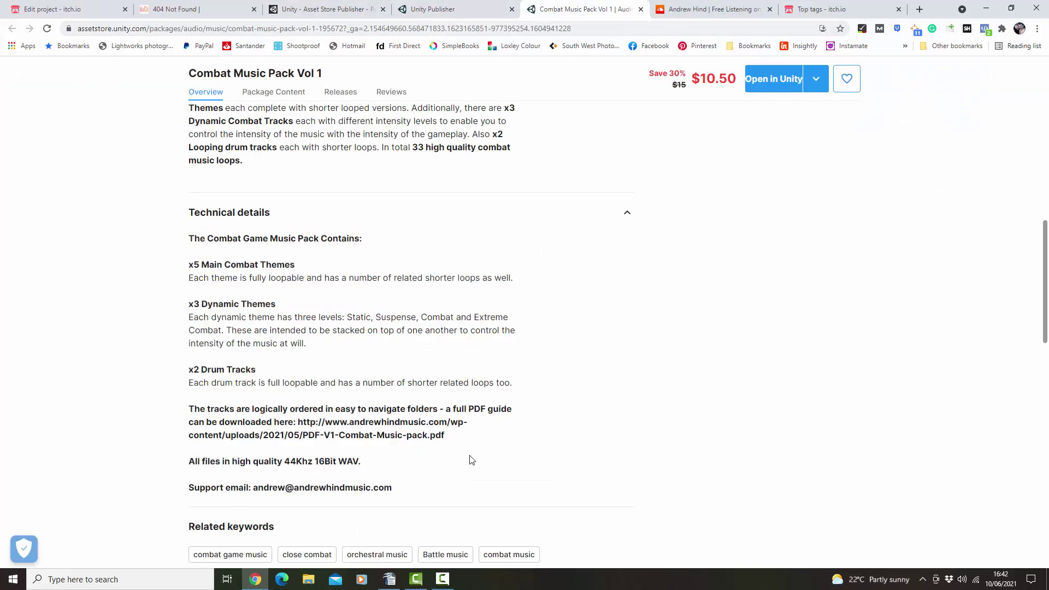
left_click_drag(447, 437, 314, 424)
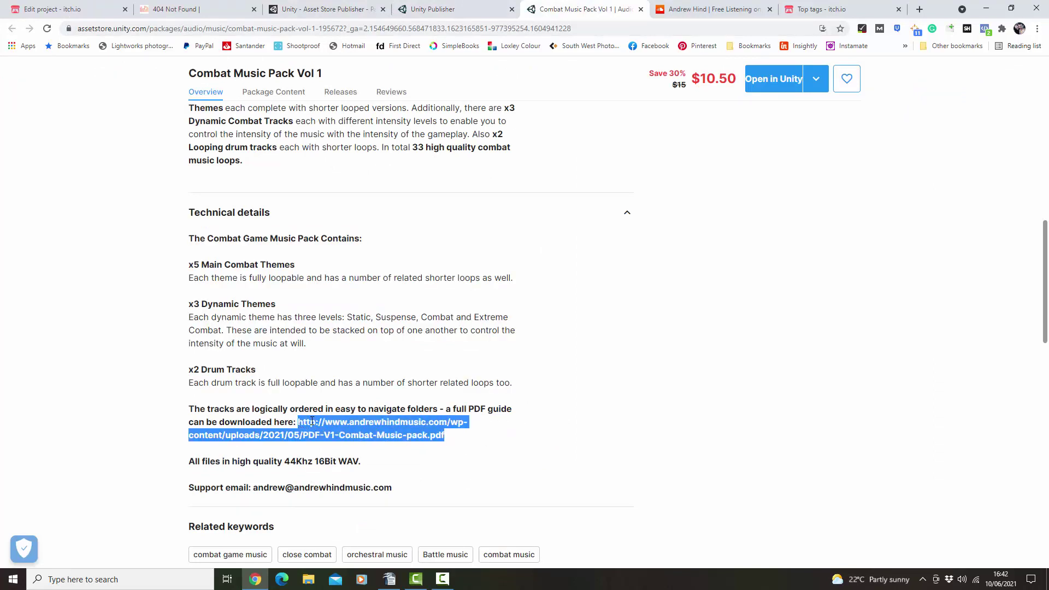
right_click(312, 421)
left_click(332, 431)
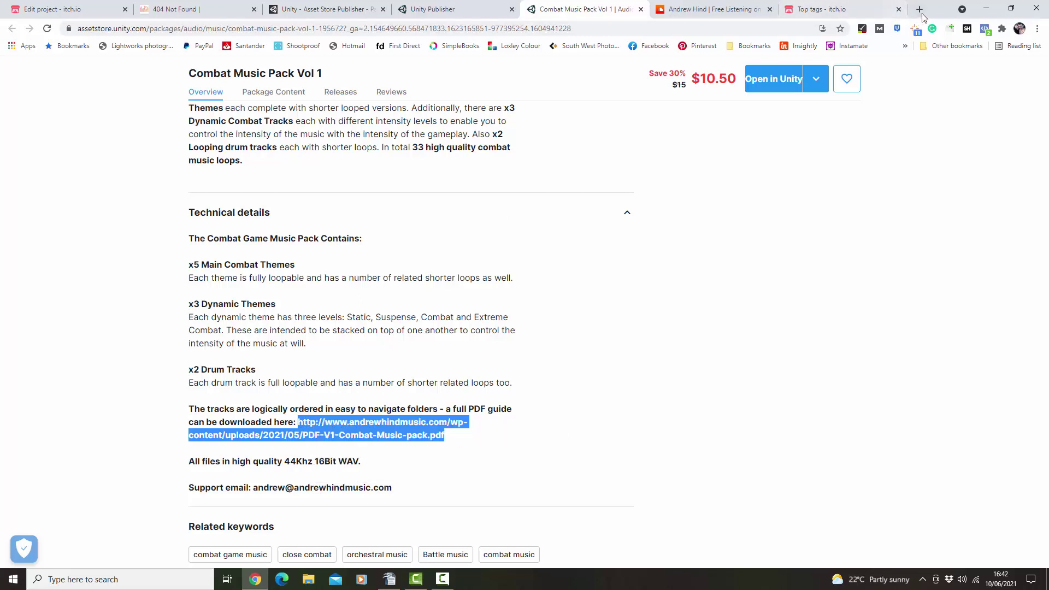
Open the copied PDF guide address in a new browser tab to check the document
left_click(920, 14)
left_click(244, 28)
right_click(244, 28)
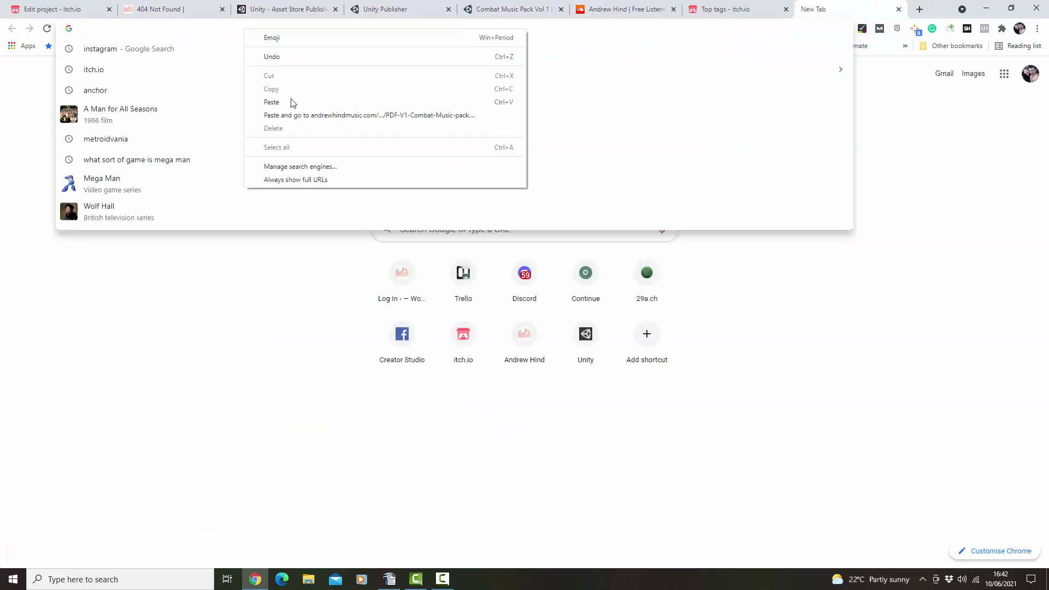
left_click(298, 116)
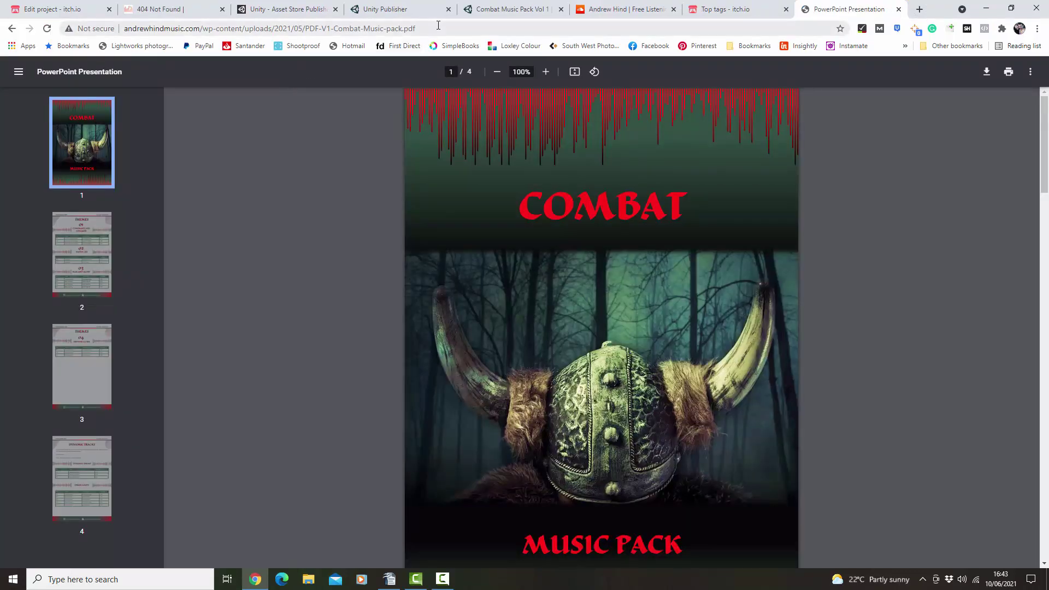
Copy the full address of the opened PDF guide and return to the itch.io project editing page
left_click_drag(438, 25, 125, 28)
right_click(248, 32)
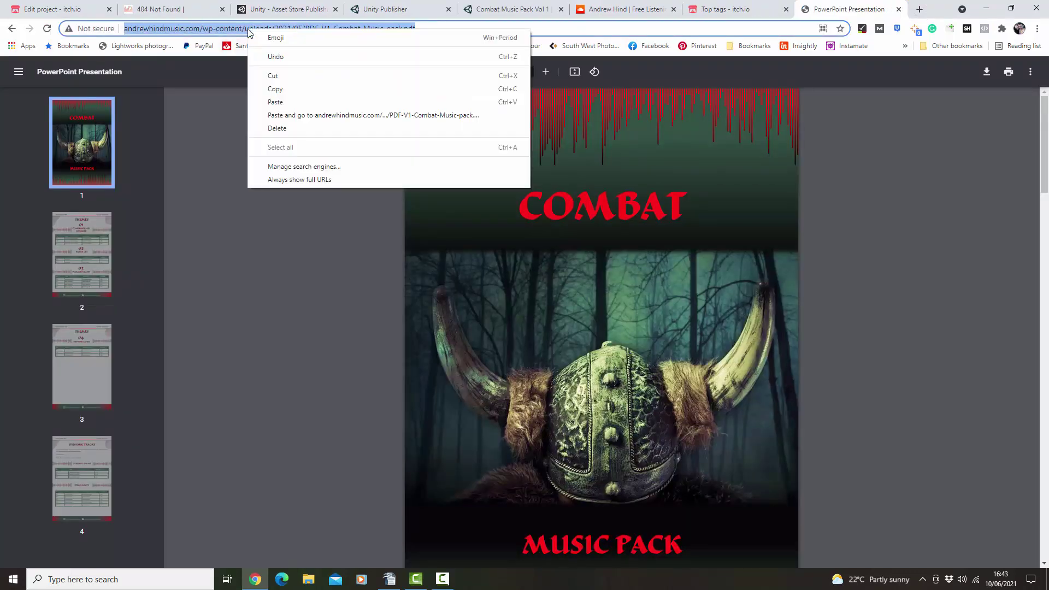
left_click(303, 89)
left_click(52, 9)
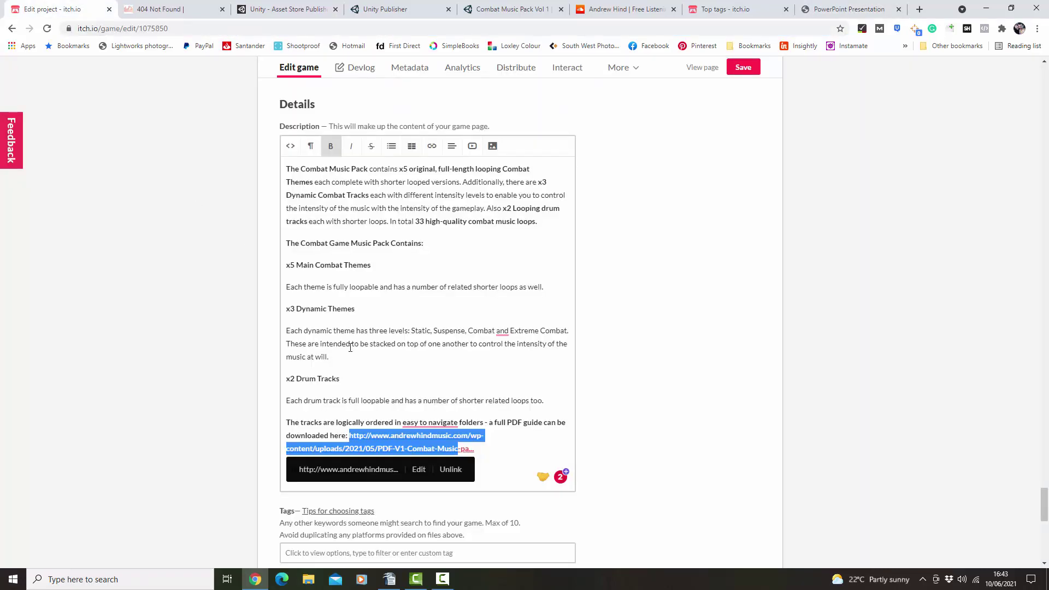
Delete the written-out PDF web address and the colon after "downloaded here" in the description
left_click(509, 461)
key("Return")
type("All files in high quality 44Khz 16Bit WAV.")
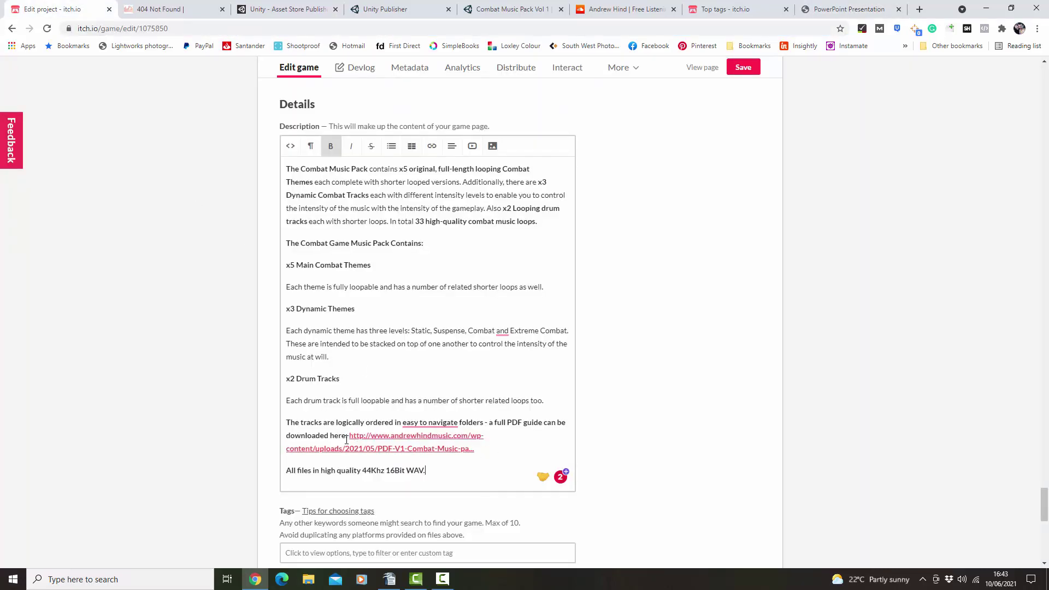
left_click_drag(347, 435, 490, 448)
key("BackSpace")
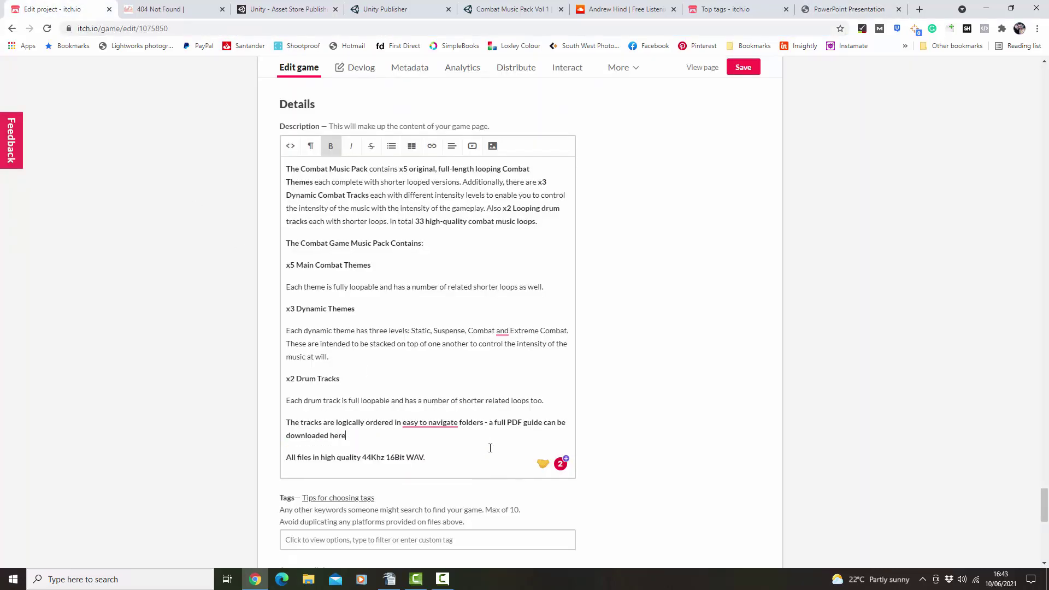
Hyphenate "easy-to-navigate" in the description, and delete "in easy-to-navigate folders" after "The tracks are logically ordered"
mouse_move(418, 429)
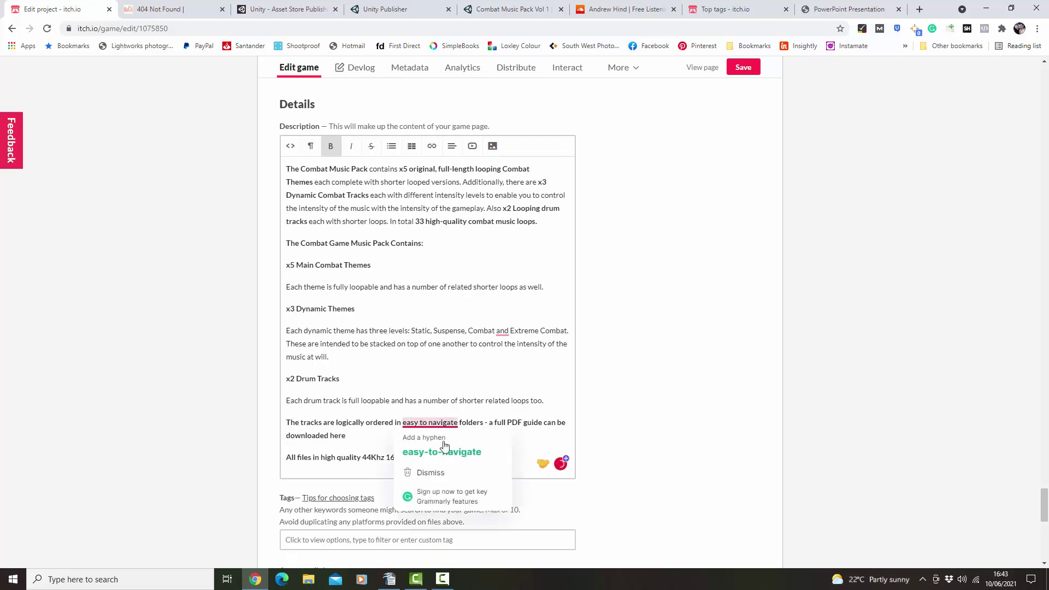
left_click(458, 451)
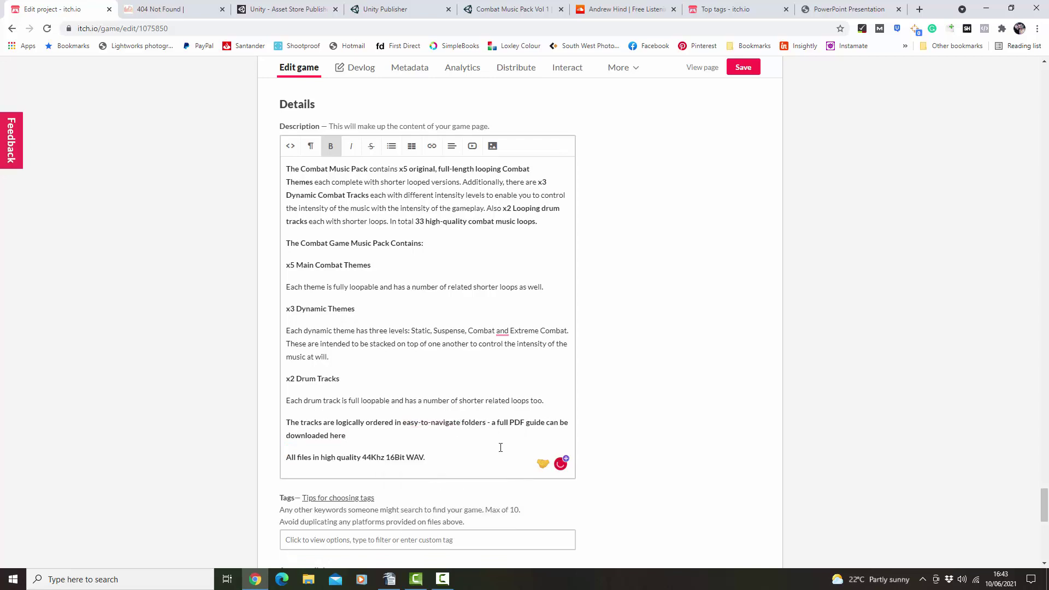
key("BackSpace")
key("BackSpace")
key("BackSpace")
key("BackSpace")
key("BackSpace")
key("BackSpace")
key("BackSpace")
key("BackSpace")
key("BackSpace")
key("BackSpace")
key("BackSpace")
key("BackSpace")
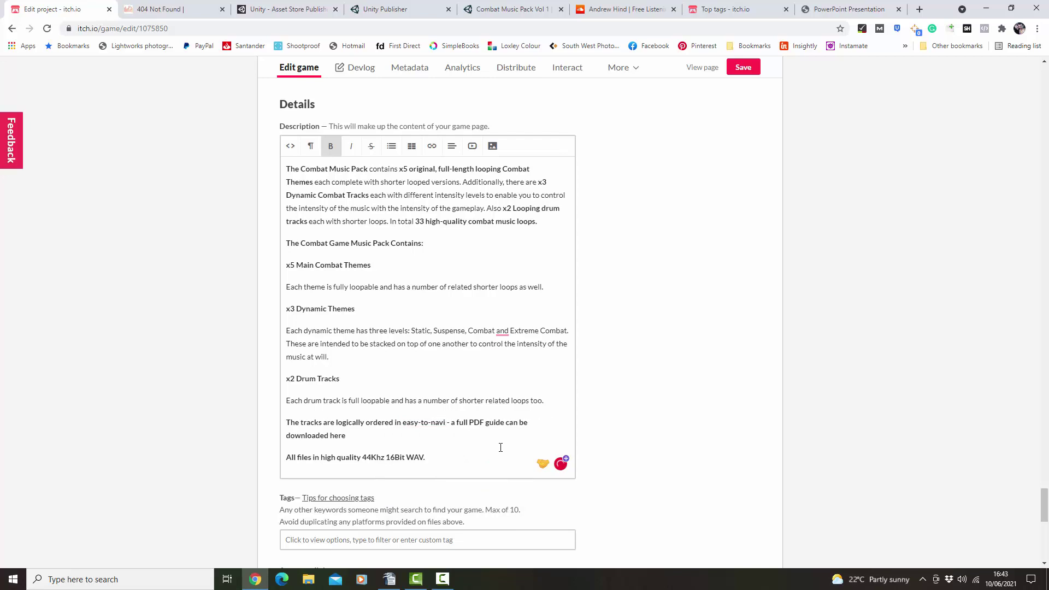
key("BackSpace")
key("BackSpace")
key("BackSpace")
key("BackSpace")
key("BackSpace")
key("BackSpace")
key("BackSpace")
key("BackSpace")
key("BackSpace")
key("BackSpace")
key("BackSpace")
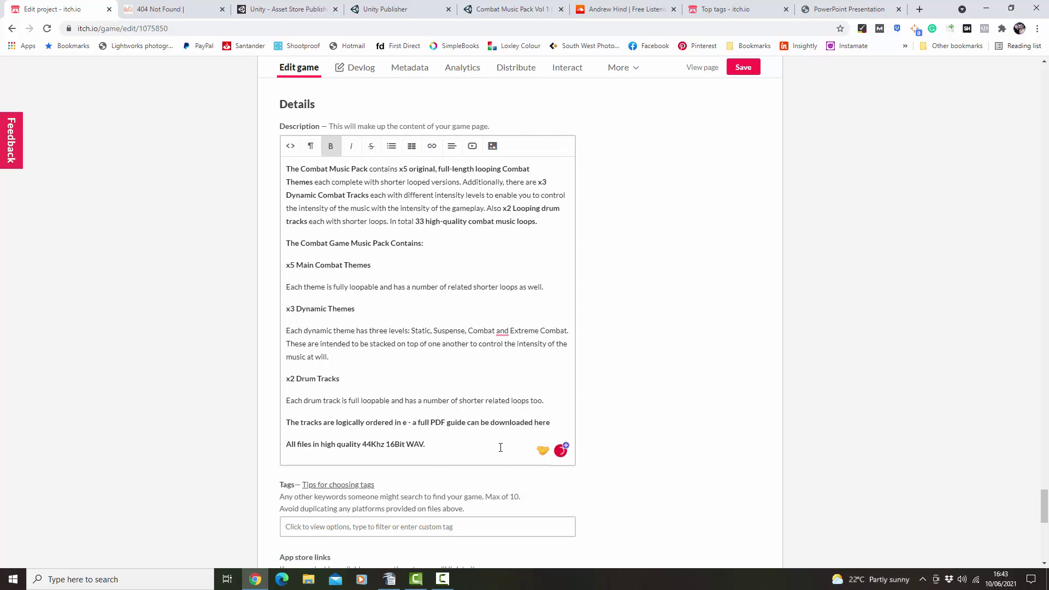
key("BackSpace")
key("BackSpace")
key("BackSpace")
key("BackSpace")
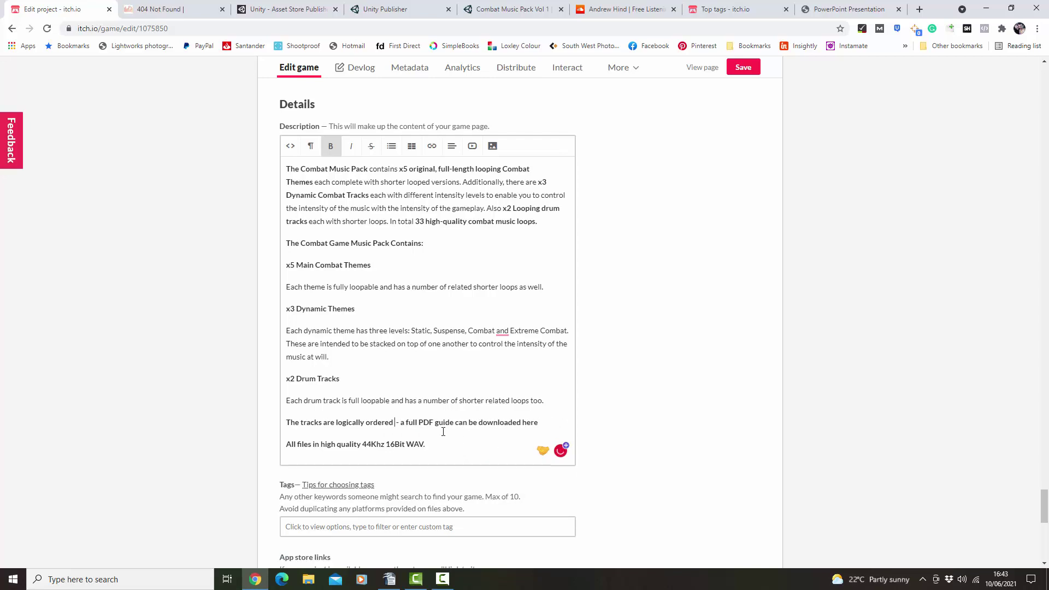
Link the description text "full PDF guide can be downloaded here" to the copied PDF guide address
left_click_drag(407, 422, 538, 421)
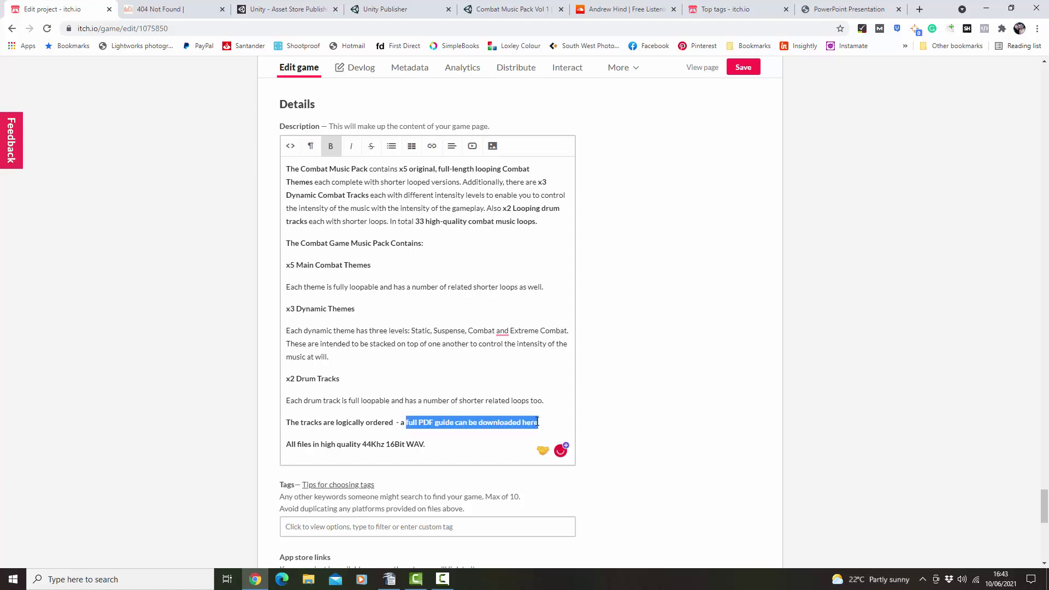
left_click(432, 146)
left_click(451, 172)
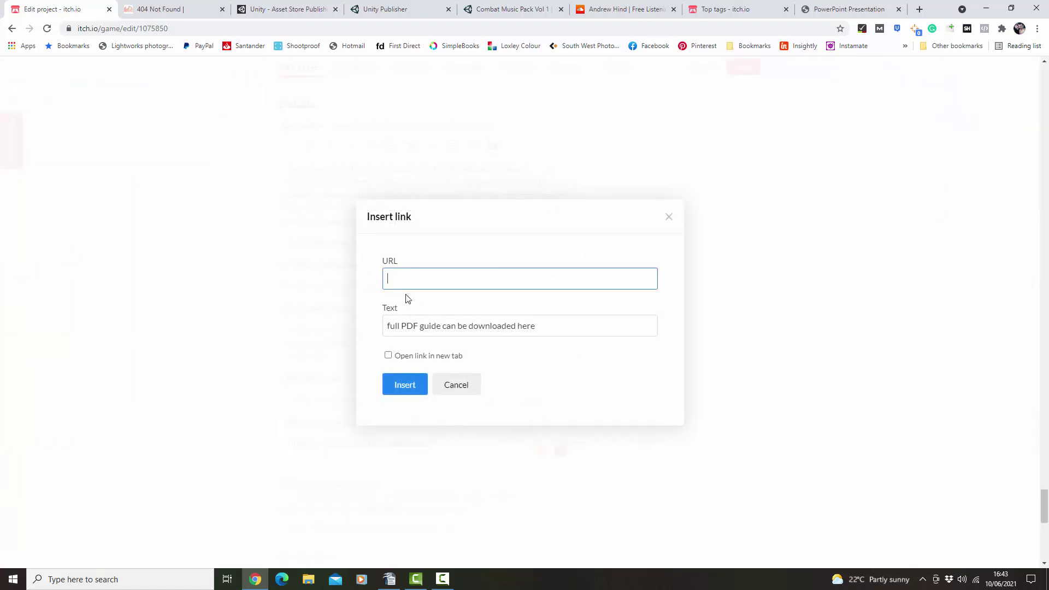
right_click(407, 279)
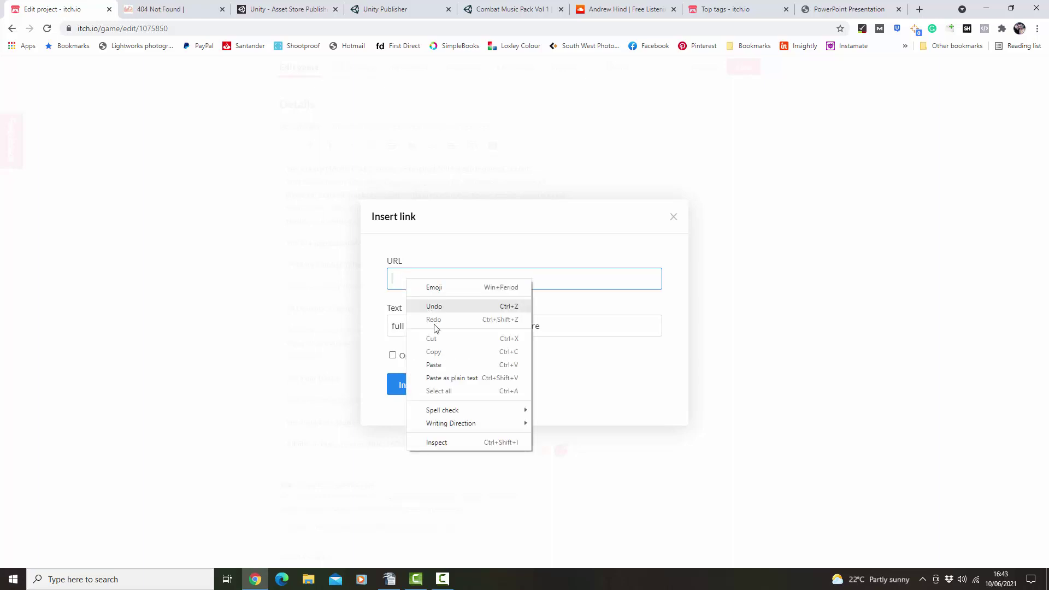
left_click(449, 363)
left_click(411, 389)
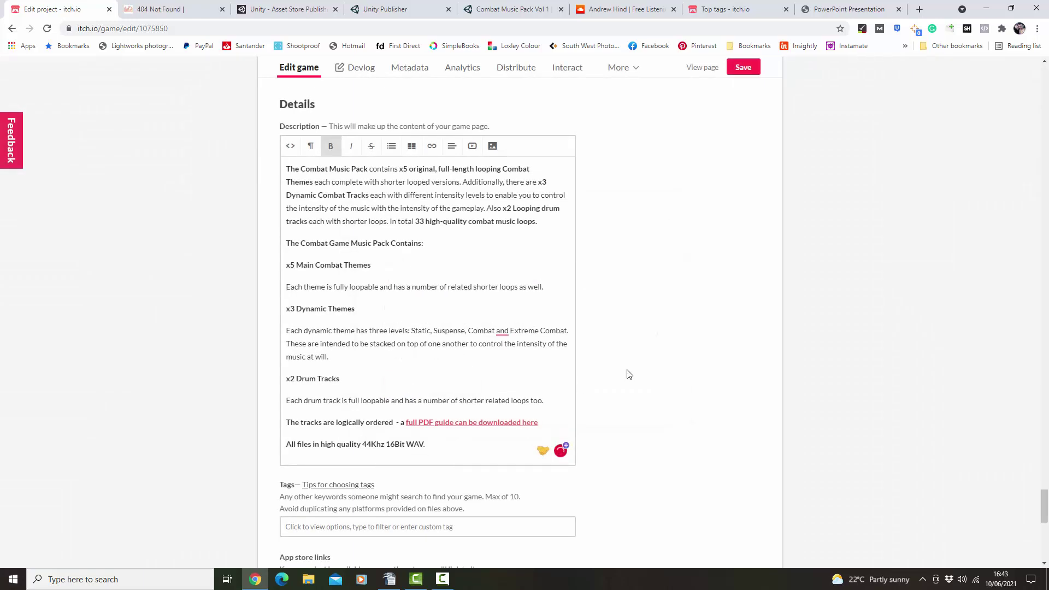
Add the custom tag "combat" and the suggested tag "turn-based-combat" to the project
scroll(667, 331, "down", 5)
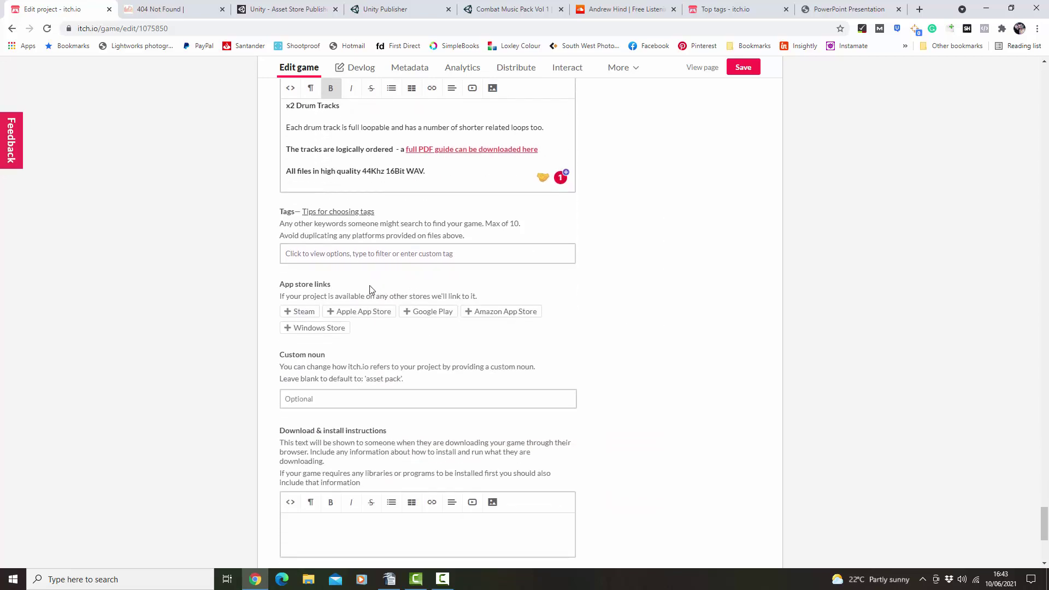
left_click(348, 256)
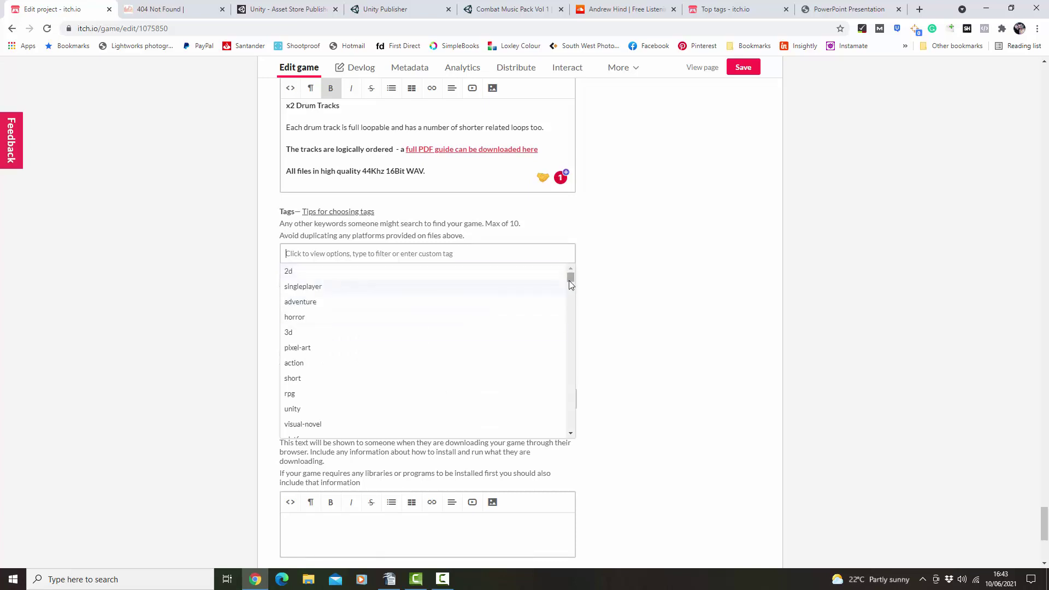
left_click_drag(570, 278, 570, 277)
type("combat")
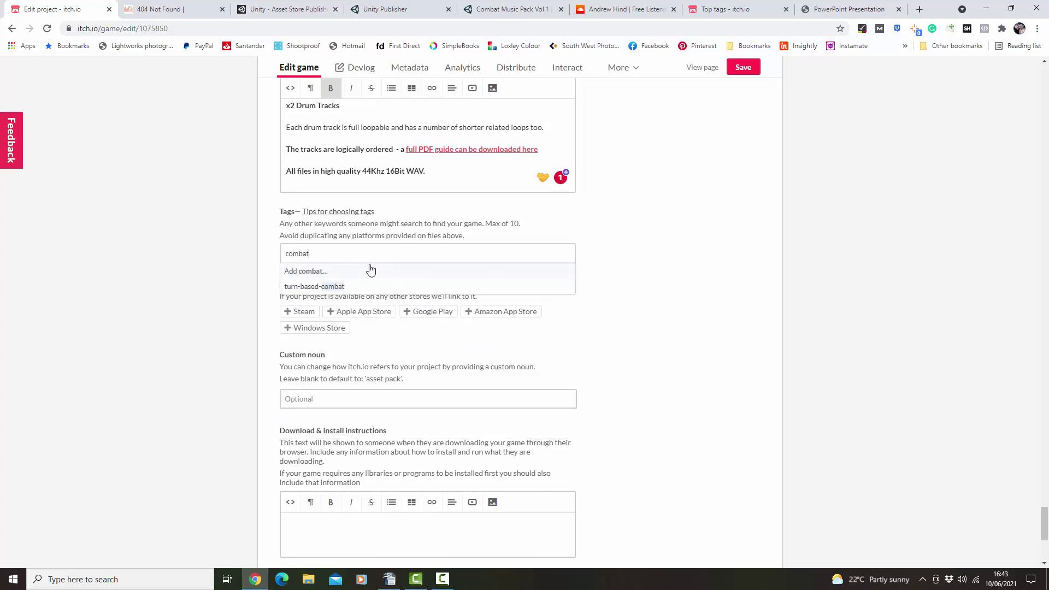
left_click(316, 273)
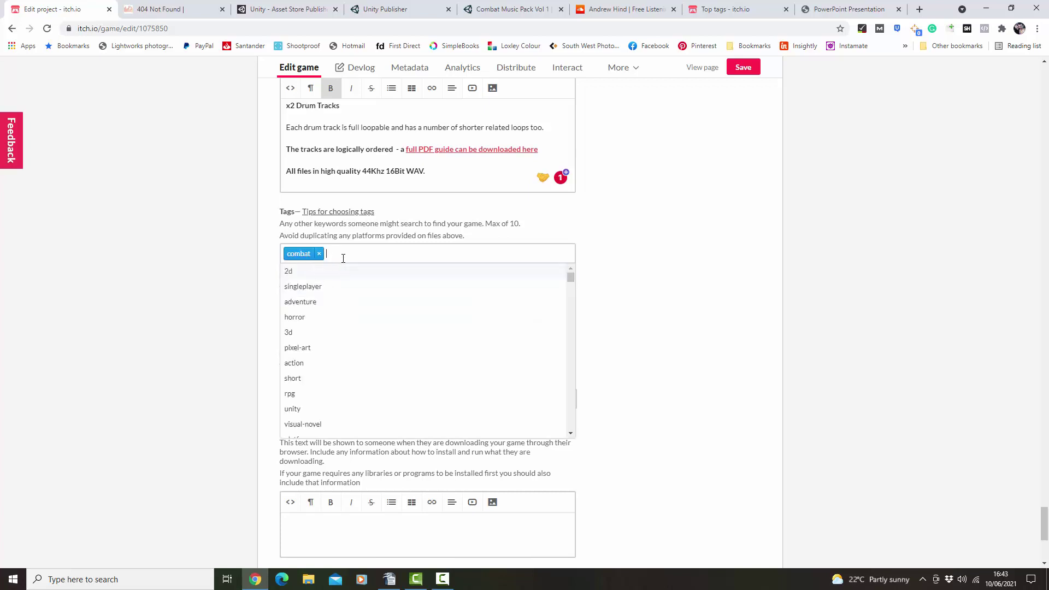
type("combat")
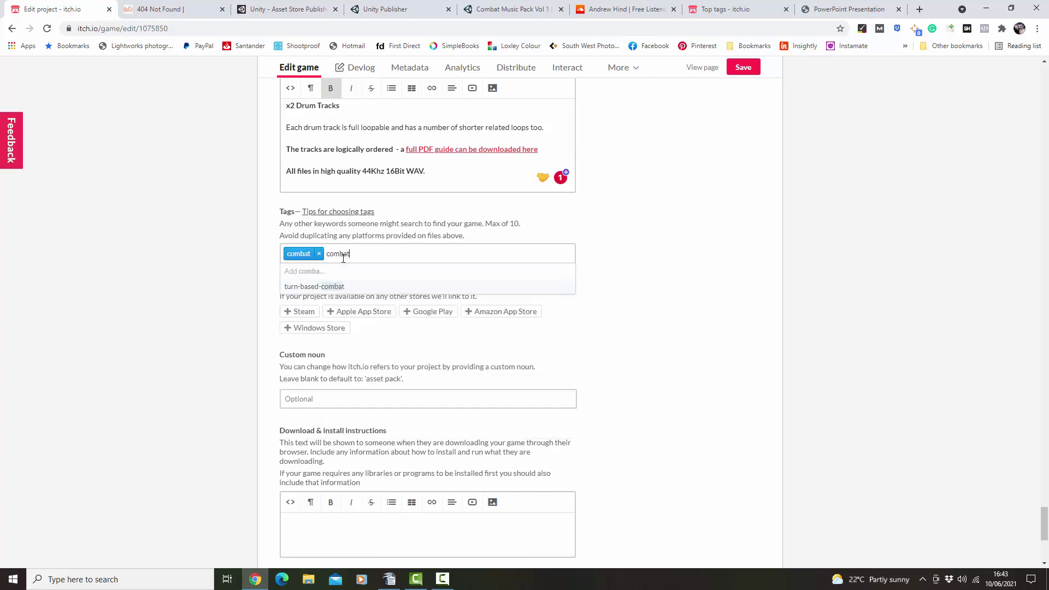
left_click(339, 287)
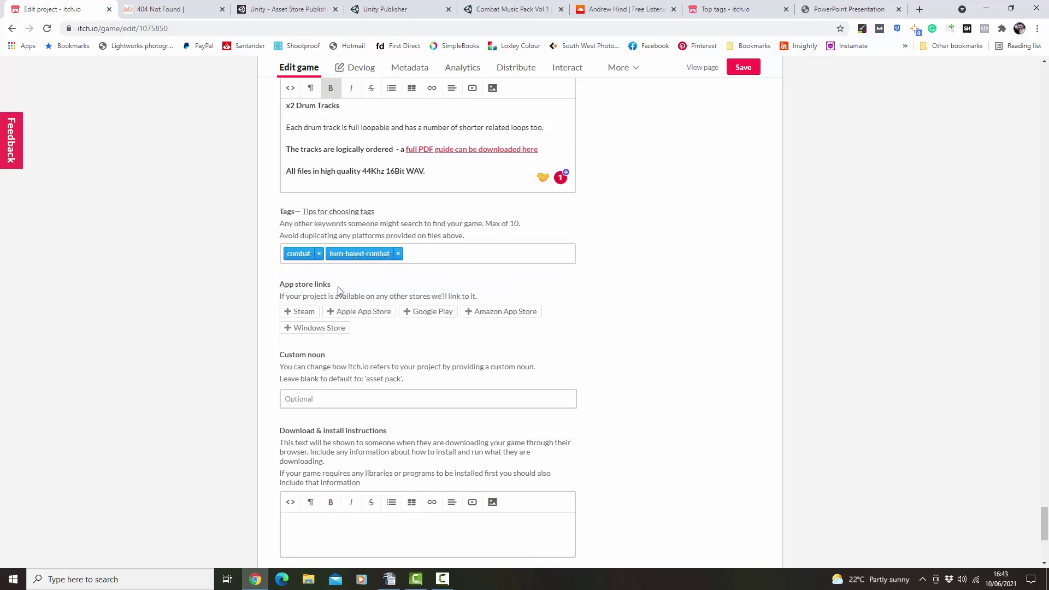
Add the suggested tags "music" and "music-production" to the project's tags
type("music")
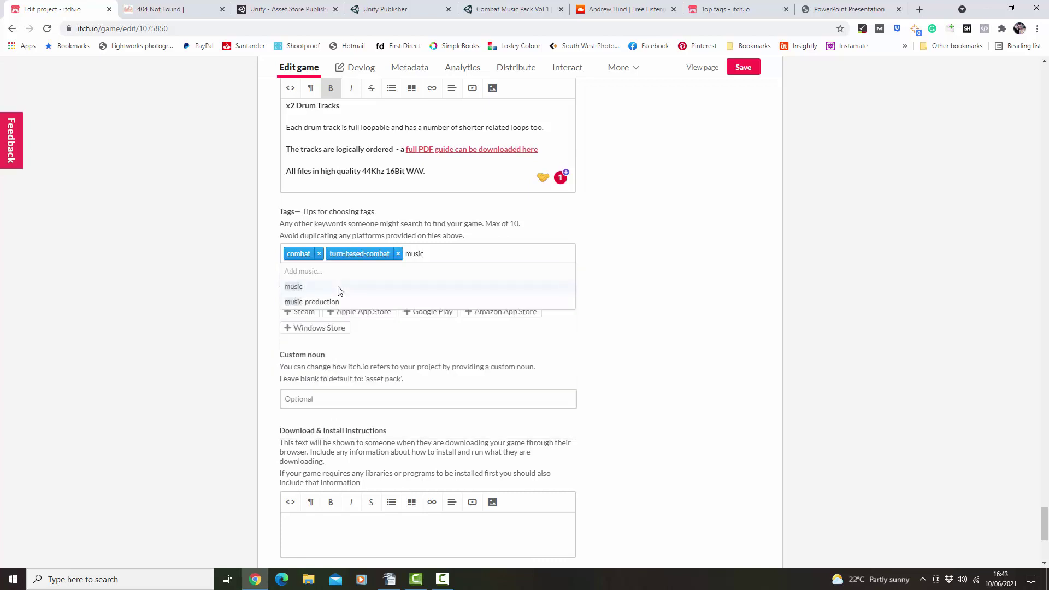
left_click(302, 285)
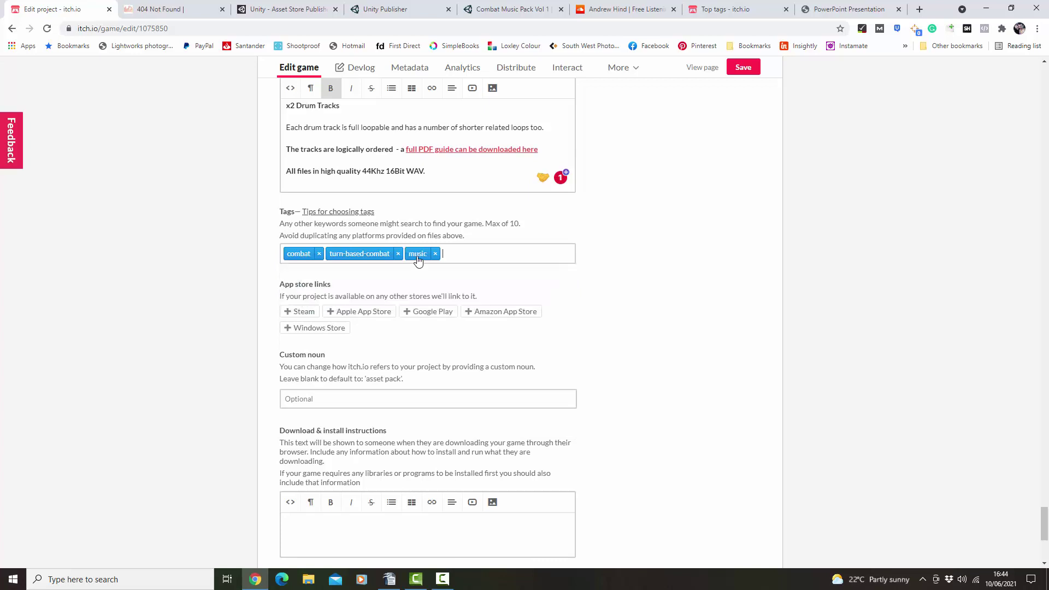
left_click(453, 257)
type("music")
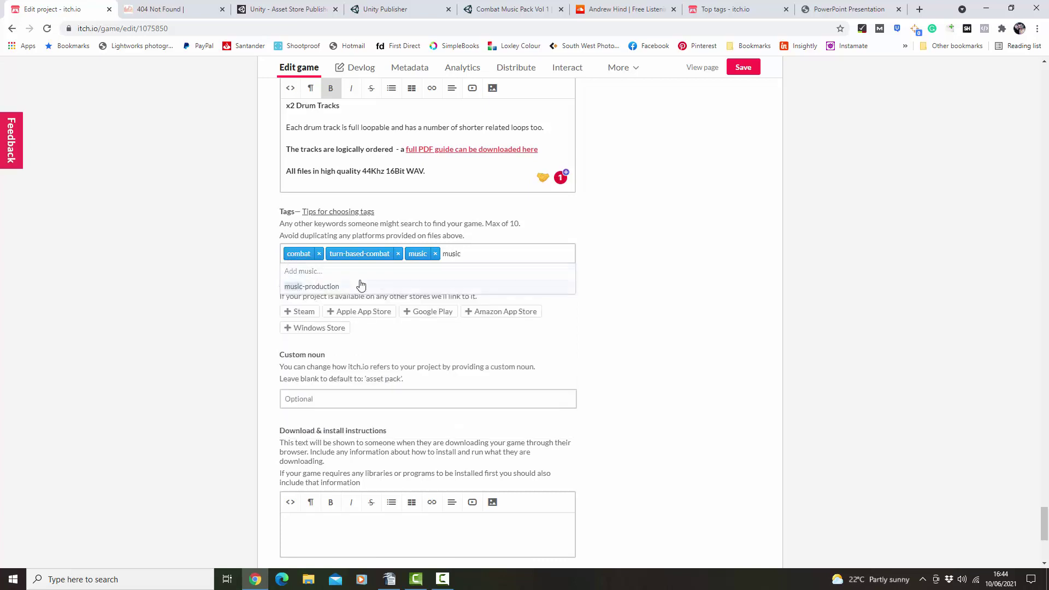
left_click(329, 288)
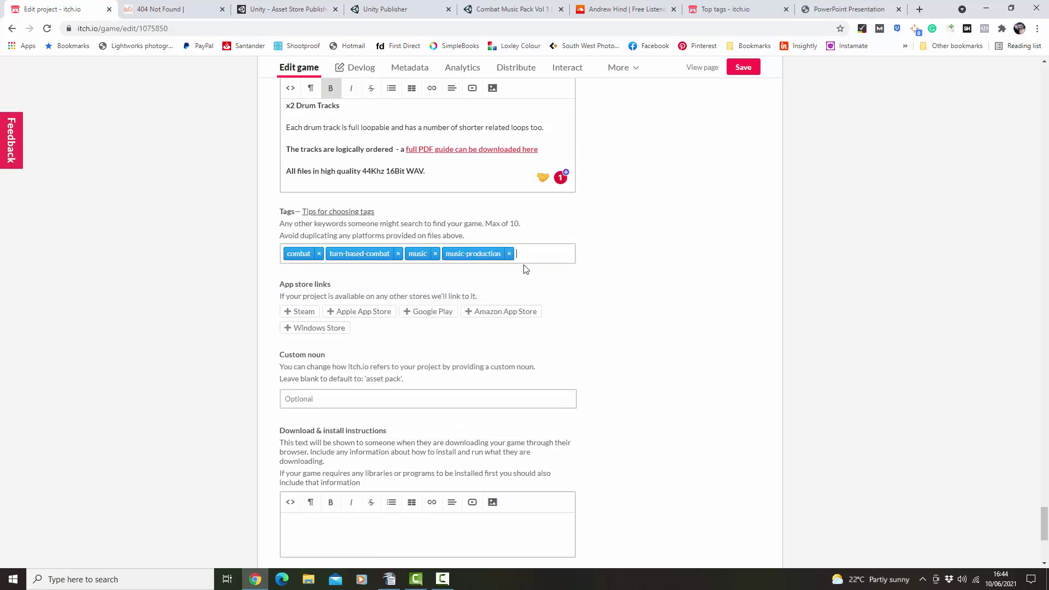
Add the suggested tags "fighting" and "boss-battle" to the project's tags
type("b")
key("BackSpace")
type("fight")
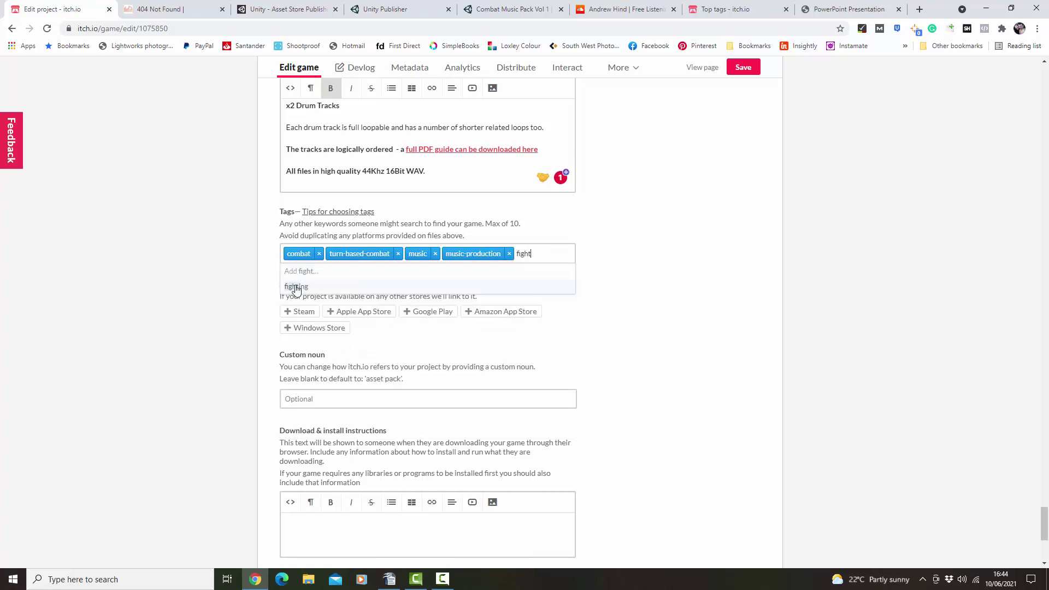
left_click(320, 286)
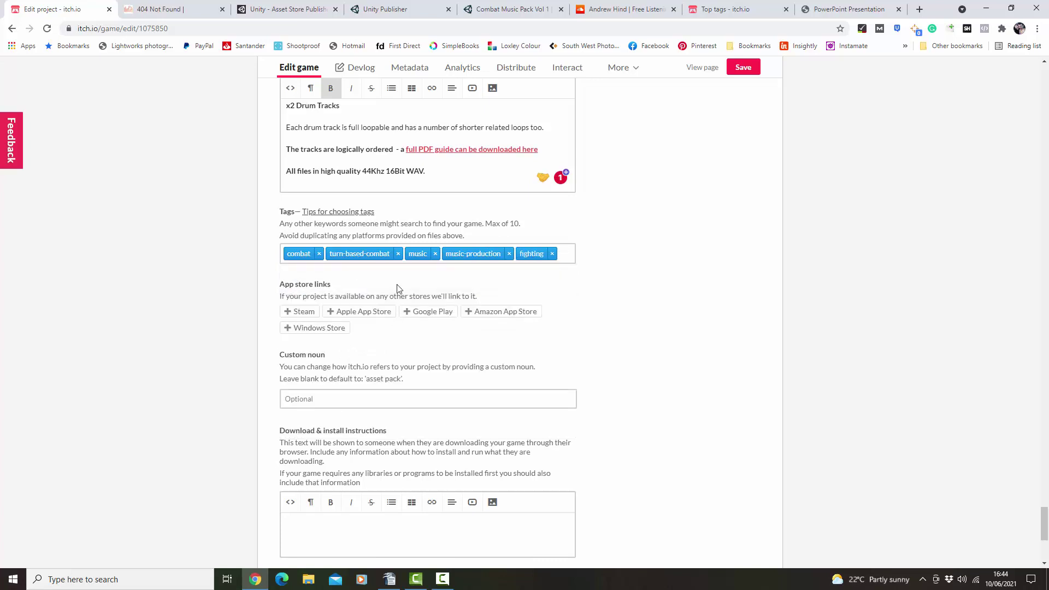
type("boss")
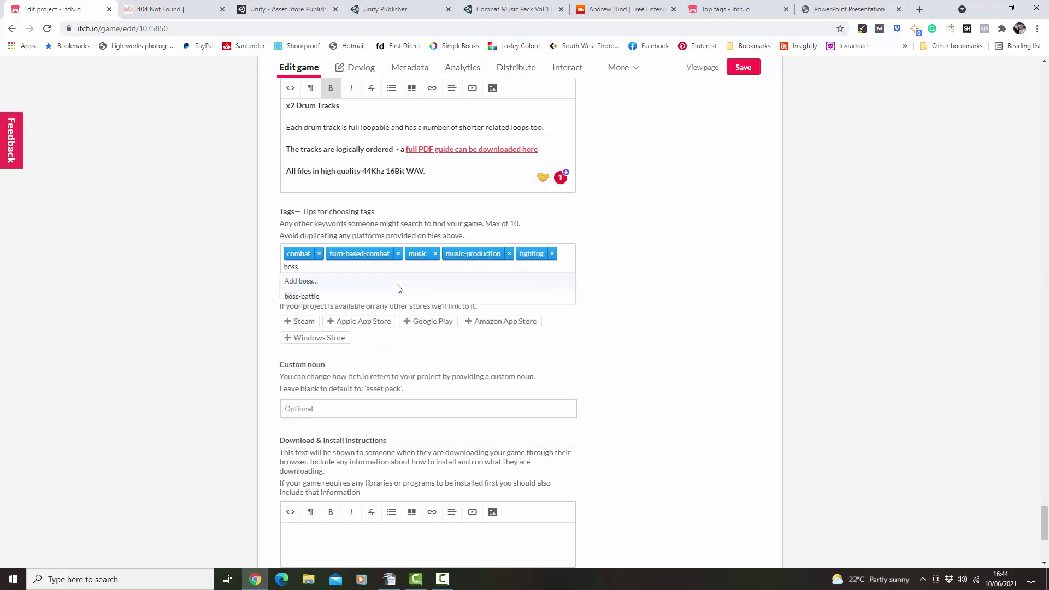
left_click(309, 297)
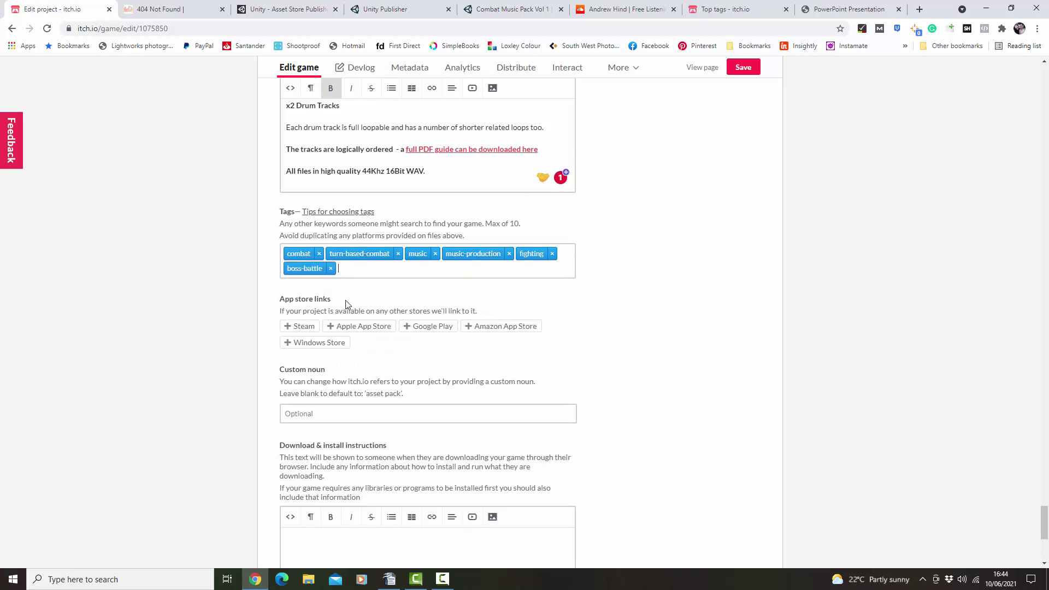
Add the custom tag "battle" and the suggested tags "rpg" and "fantasy" to the project
type("battle")
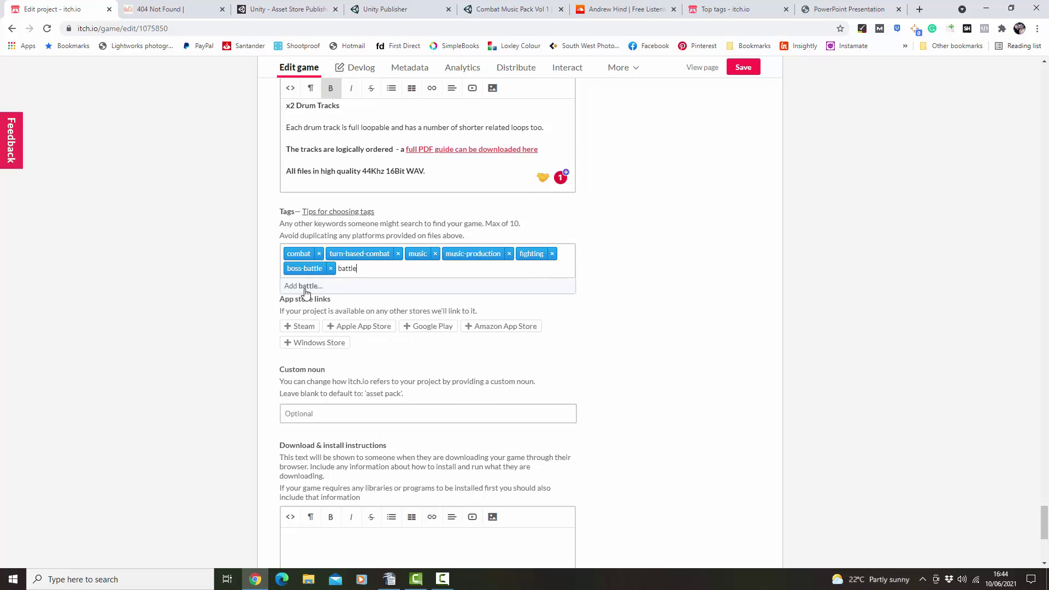
left_click(305, 288)
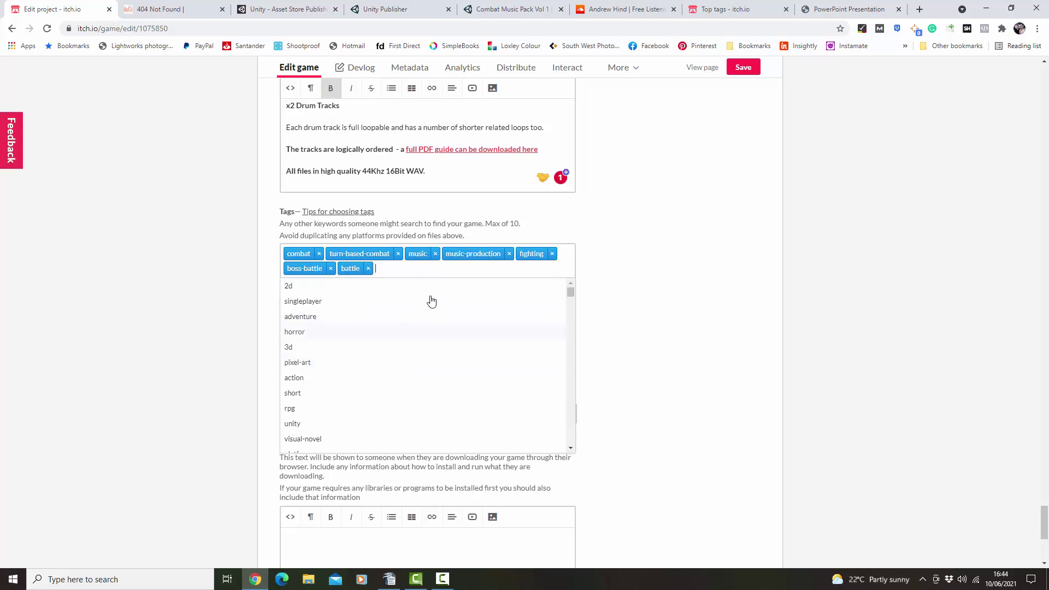
left_click(299, 409)
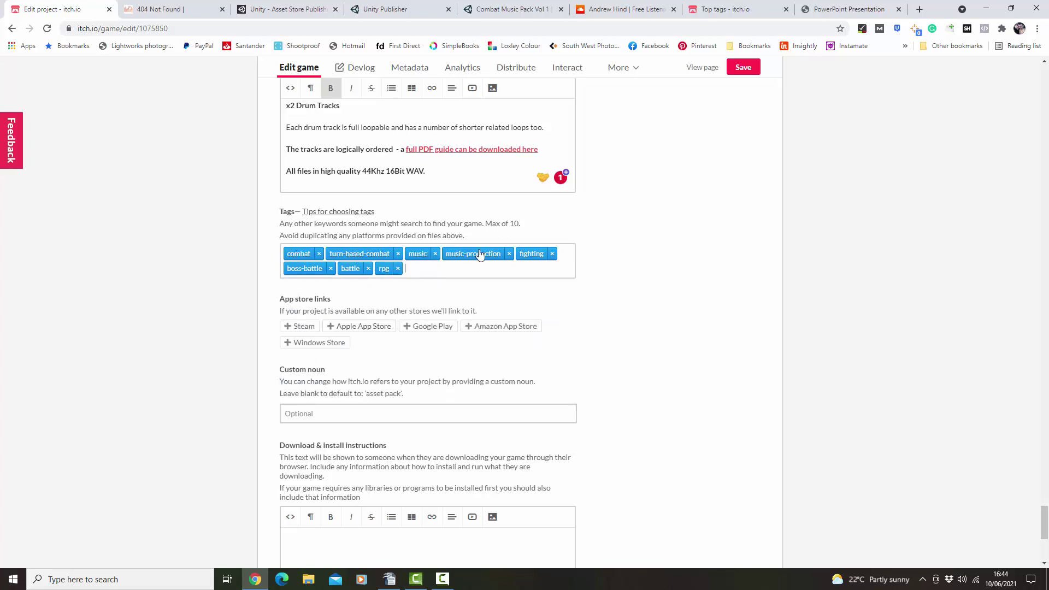
left_click(416, 269)
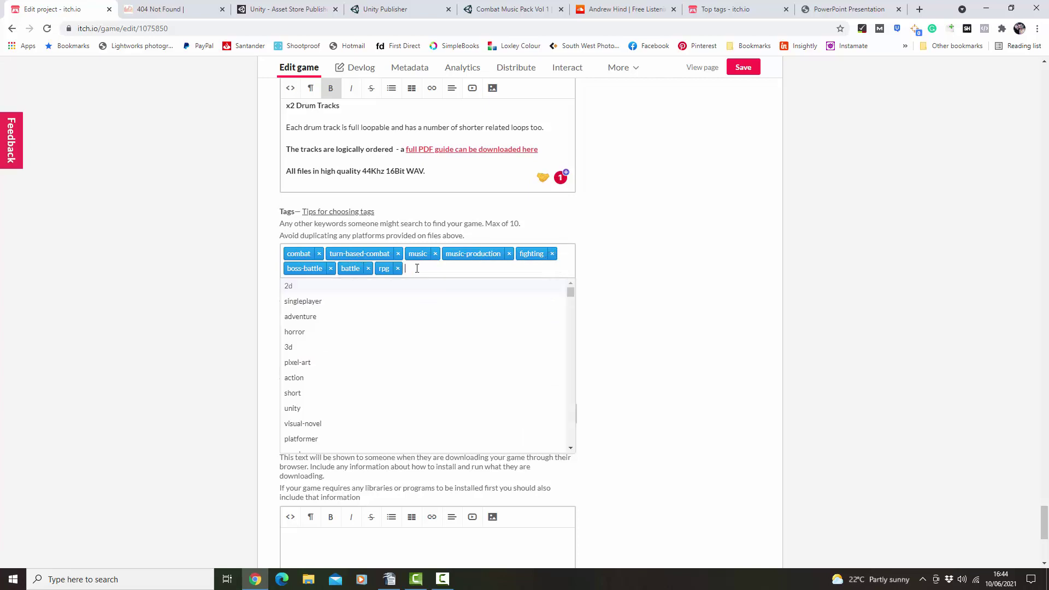
scroll(458, 359, "down", 3)
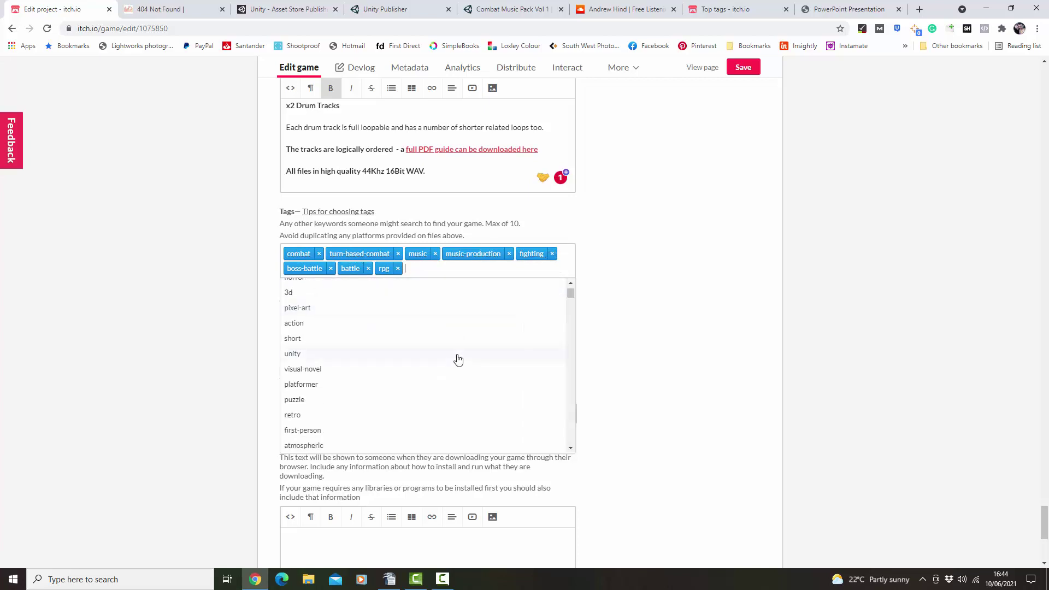
scroll(458, 359, "down", 1)
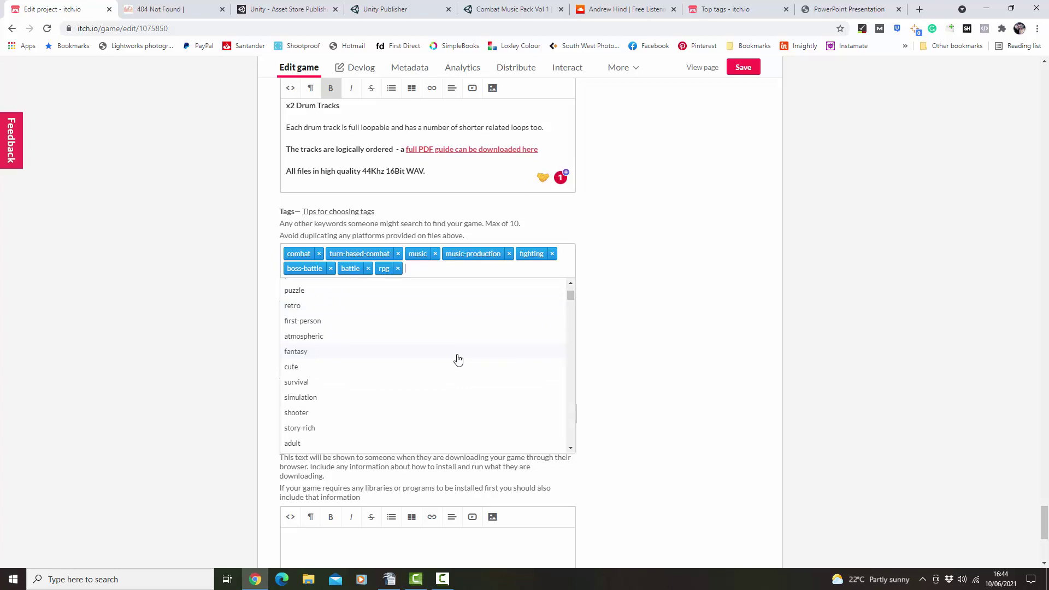
left_click(303, 354)
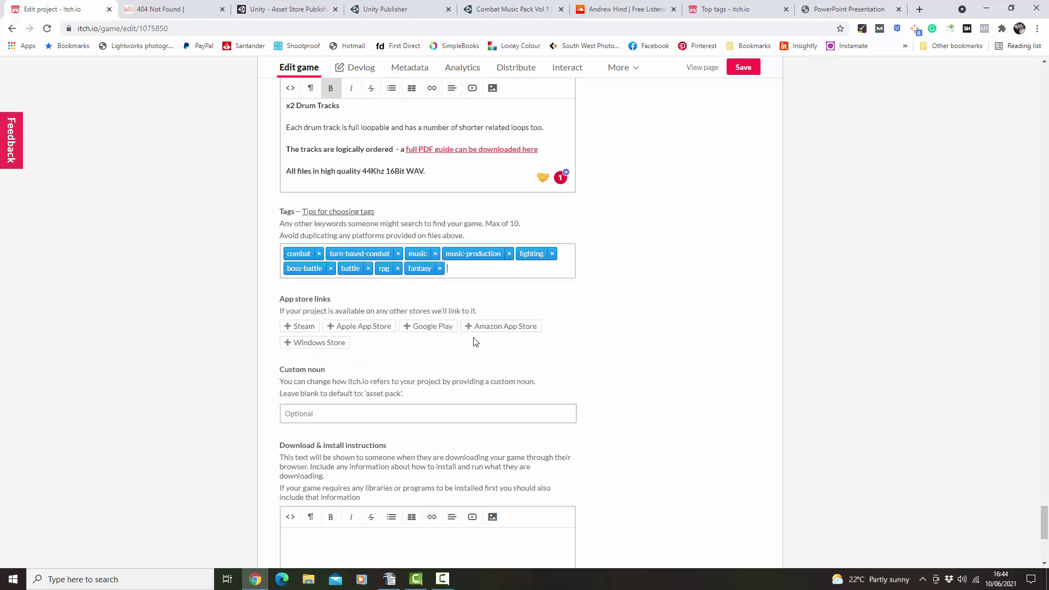
Add the suggested tag "action-adventure" to the project's tags
left_click(456, 272)
scroll(373, 360, "down", 3)
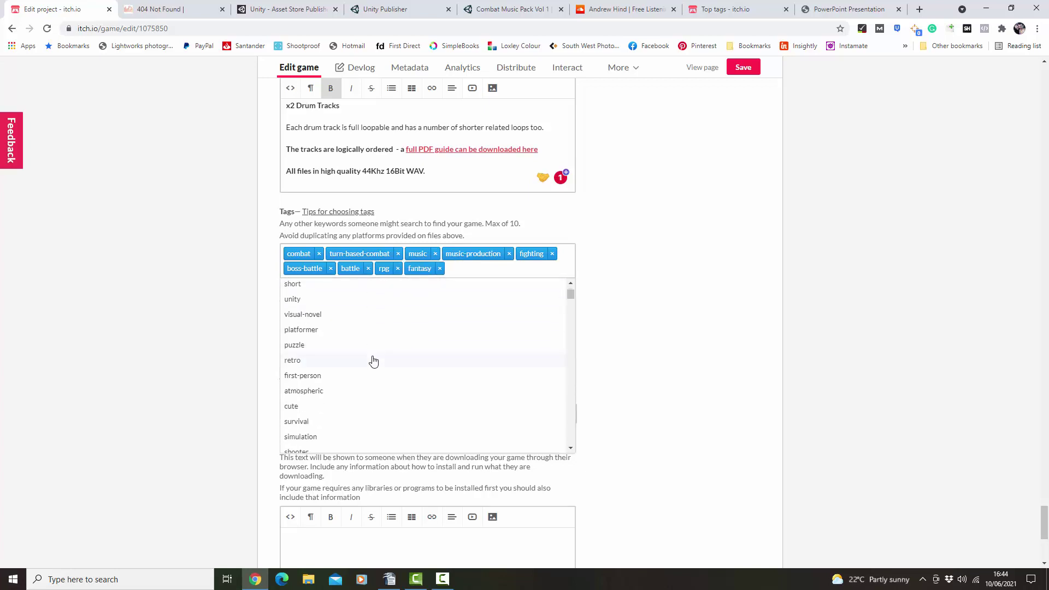
scroll(373, 360, "down", 3)
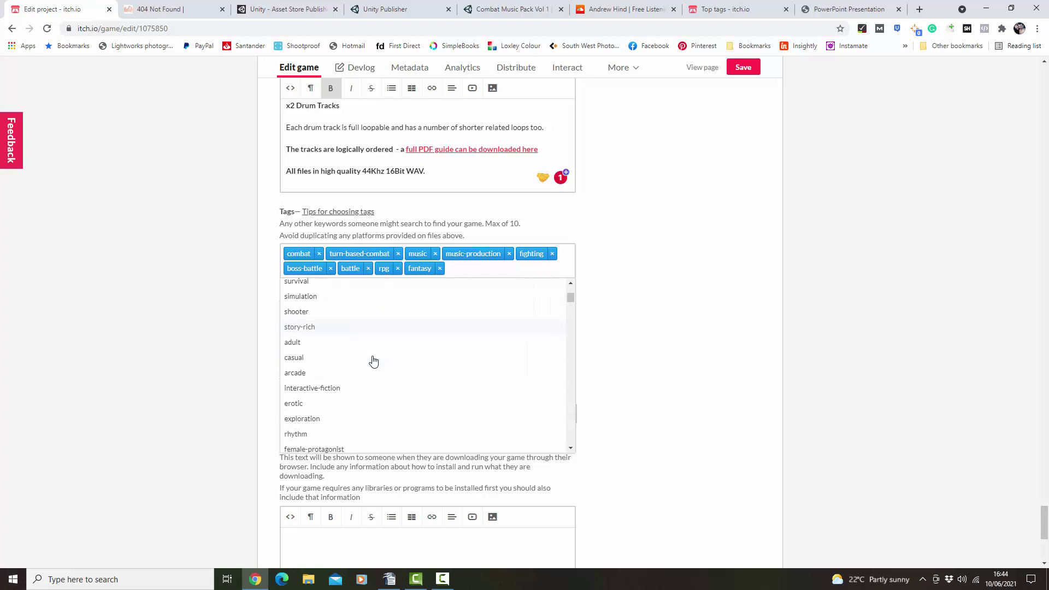
scroll(373, 361, "down", 2)
scroll(373, 360, "down", 2)
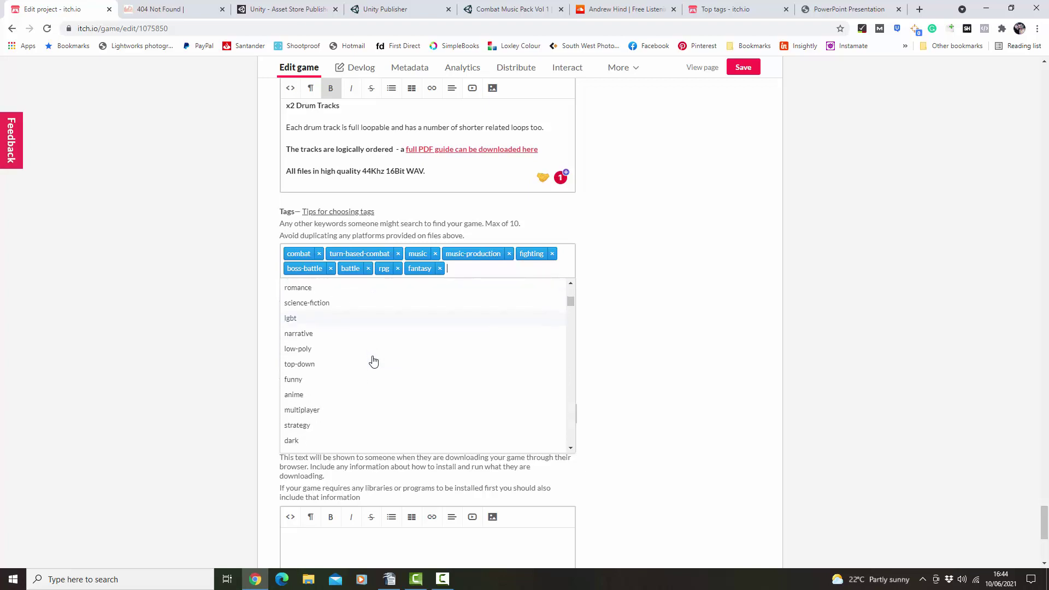
scroll(373, 361, "down", 1)
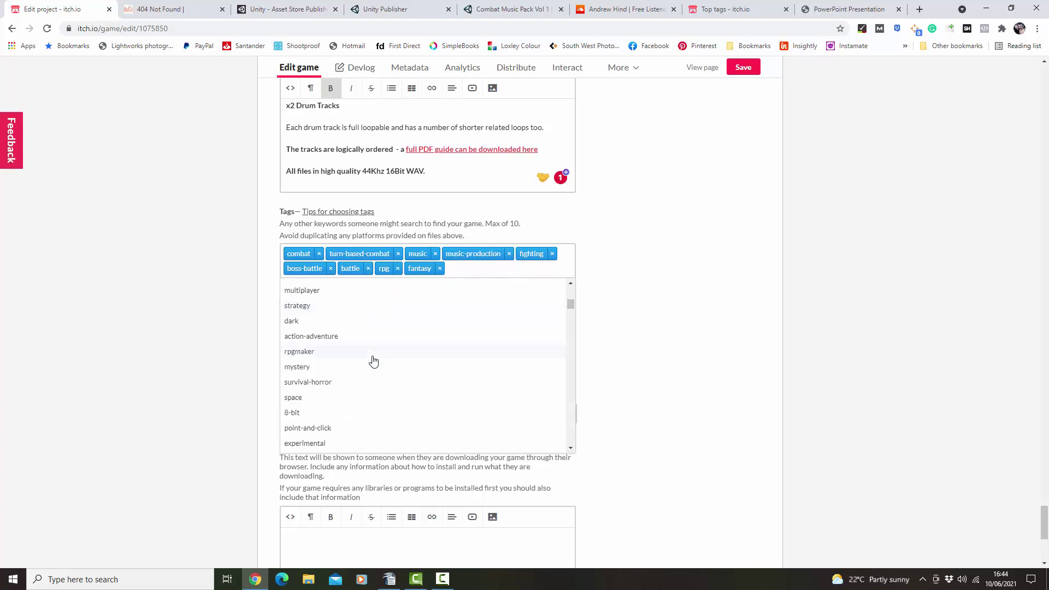
left_click(313, 339)
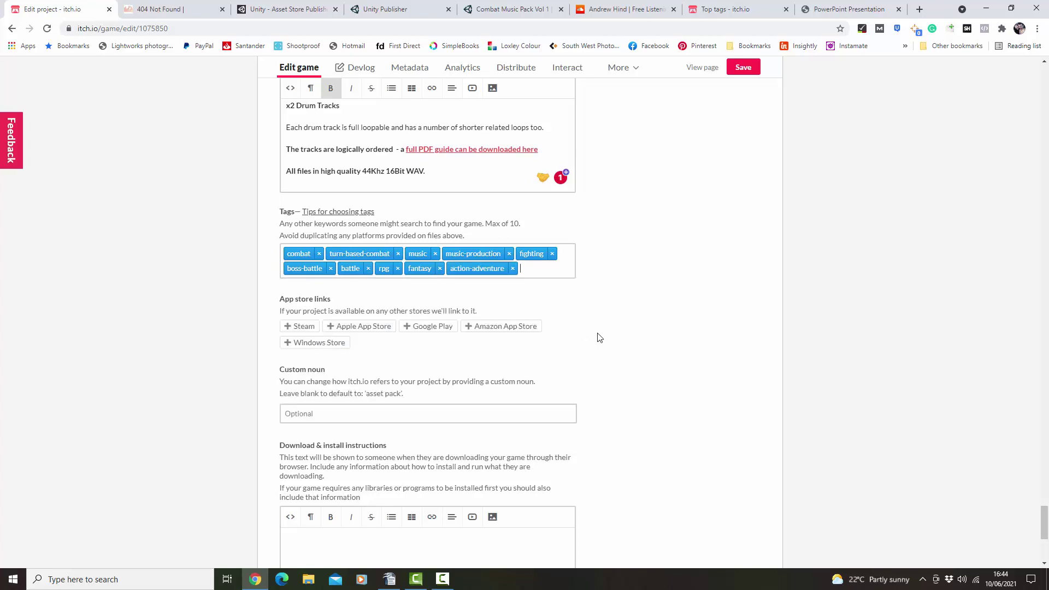
Save the project with its visibility kept as Draft and open its page for review
scroll(615, 356, "down", 2)
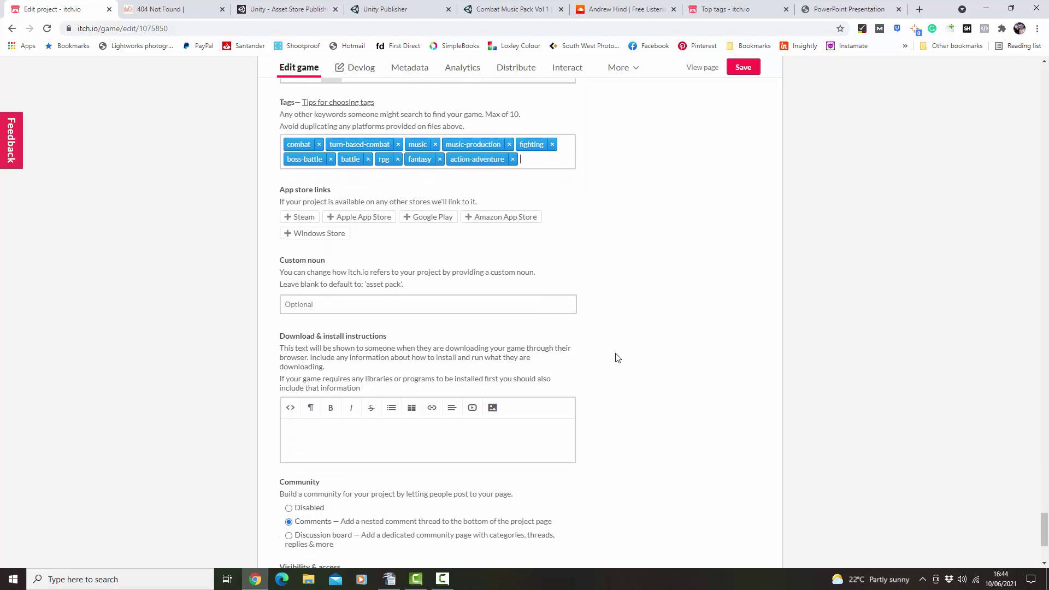
scroll(446, 295, "down", 3)
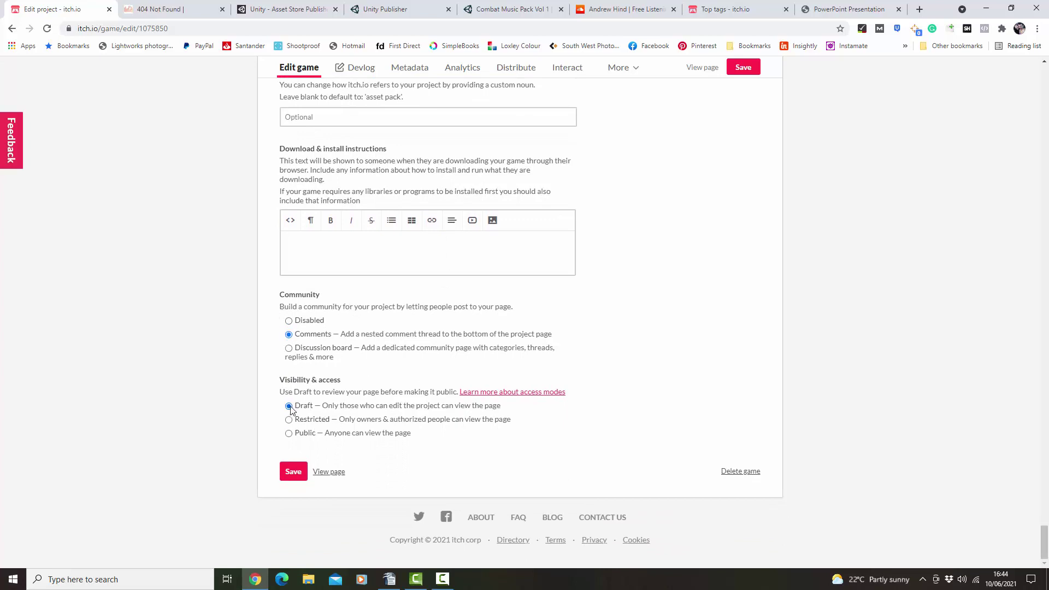
left_click(298, 473)
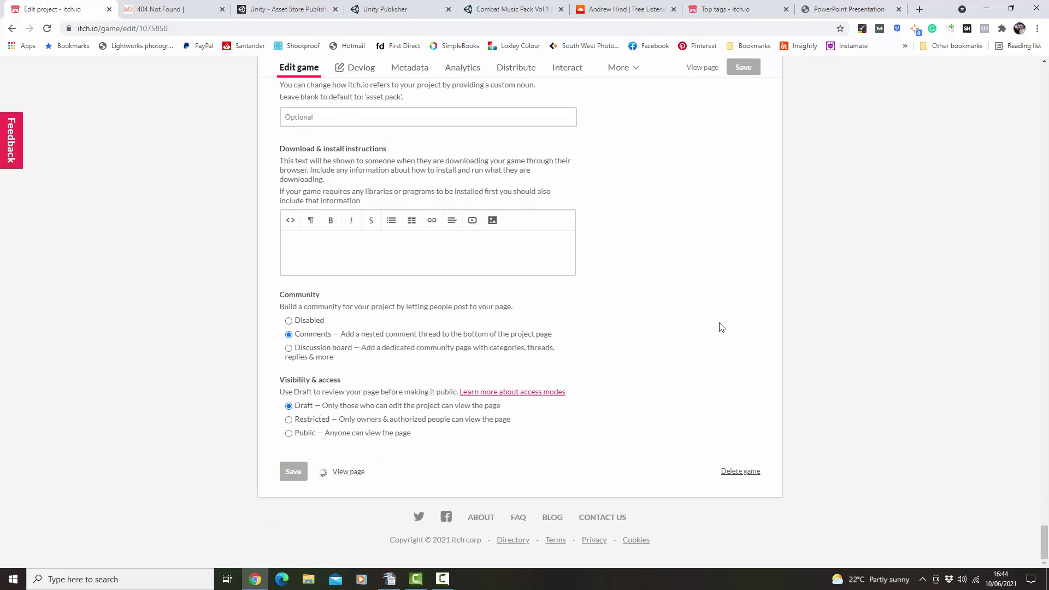
left_click(699, 71)
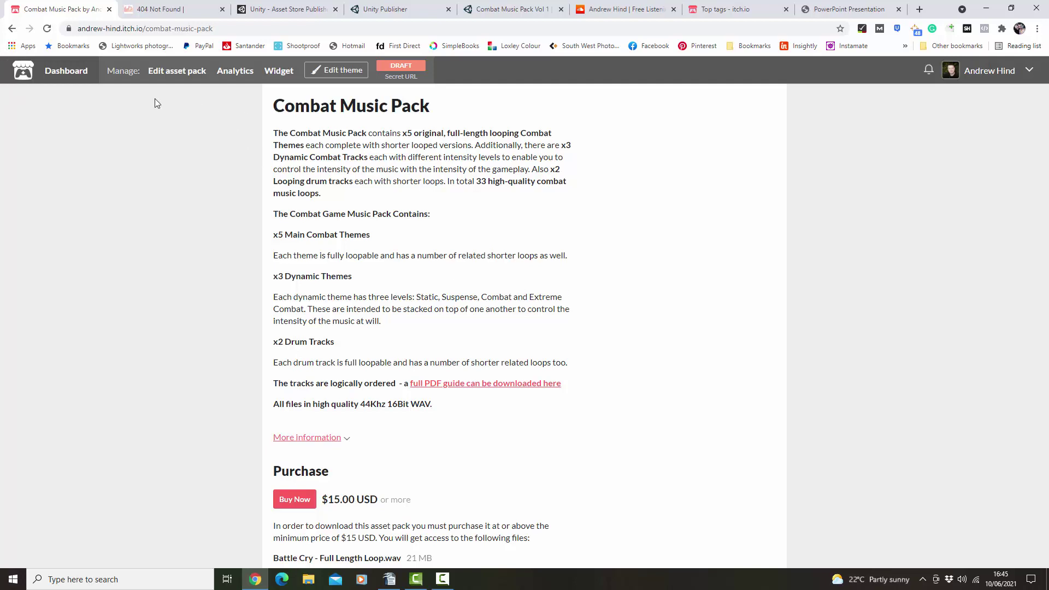
Return to editing the project and upload the "Itch" image from the COMBAT MUSIC PACK Artwork folder as cover image
left_click(12, 29)
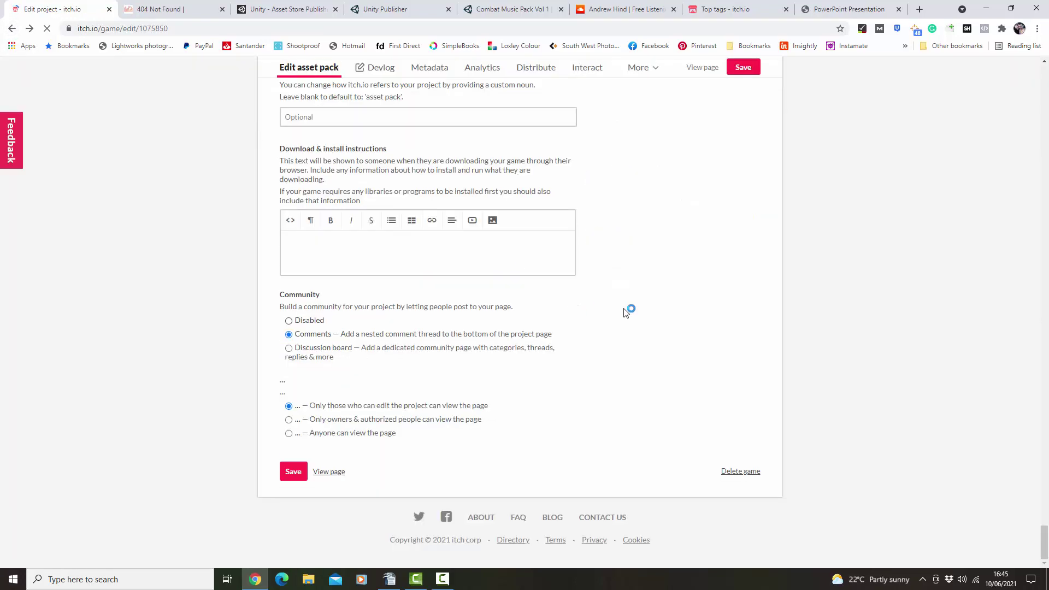
scroll(634, 312, "up", 15)
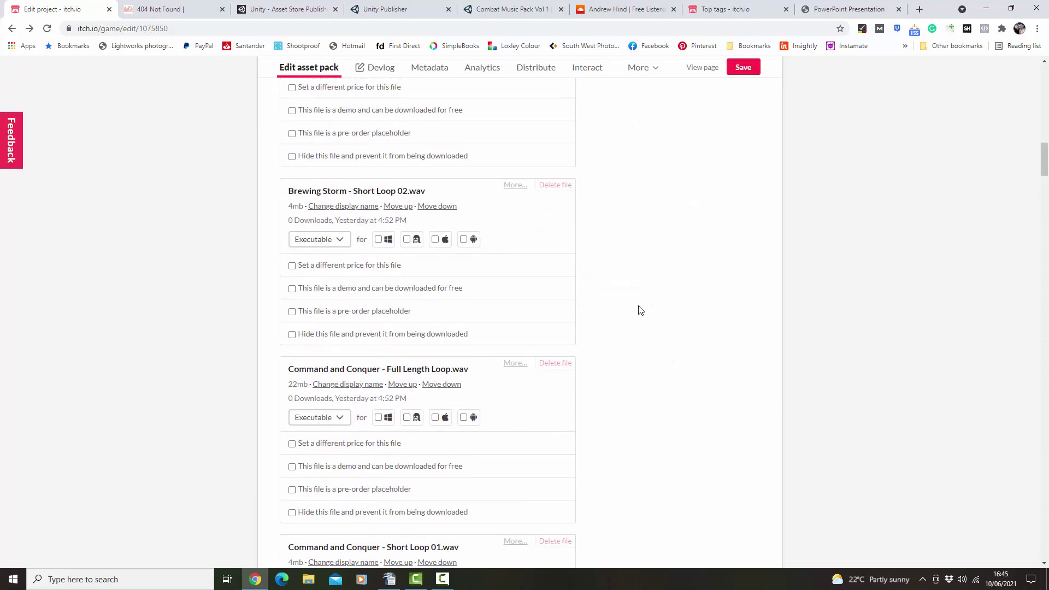
scroll(640, 310, "up", 20)
left_click(672, 232)
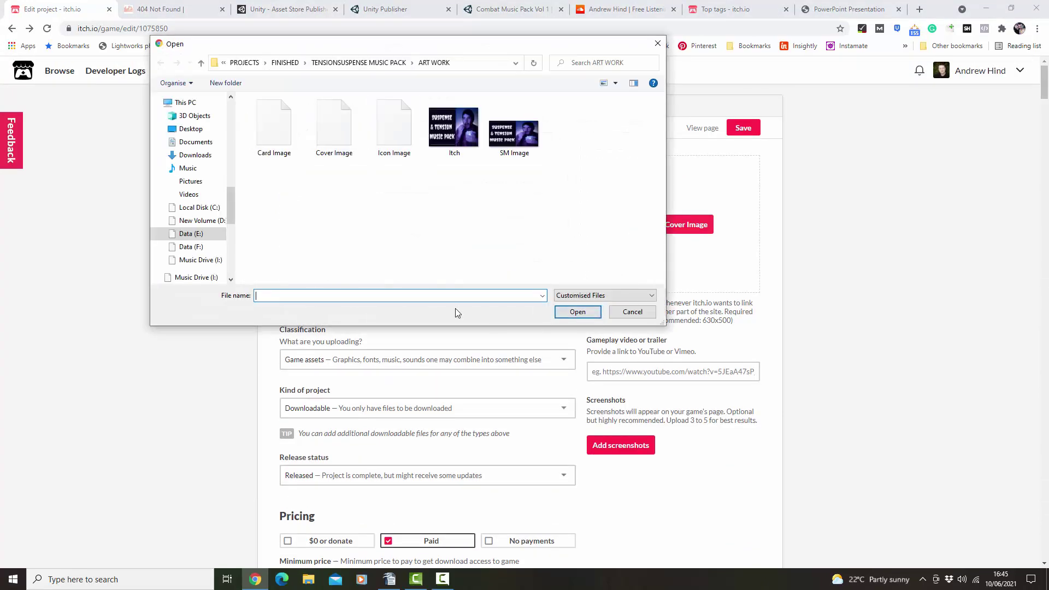
left_click_drag(480, 53, 408, 60)
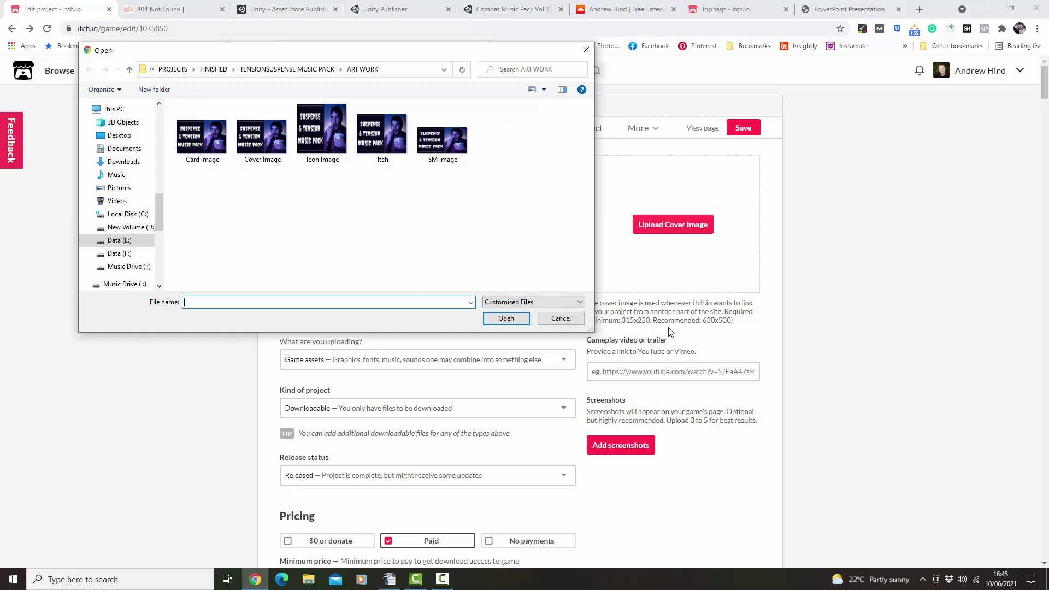
left_click(213, 68)
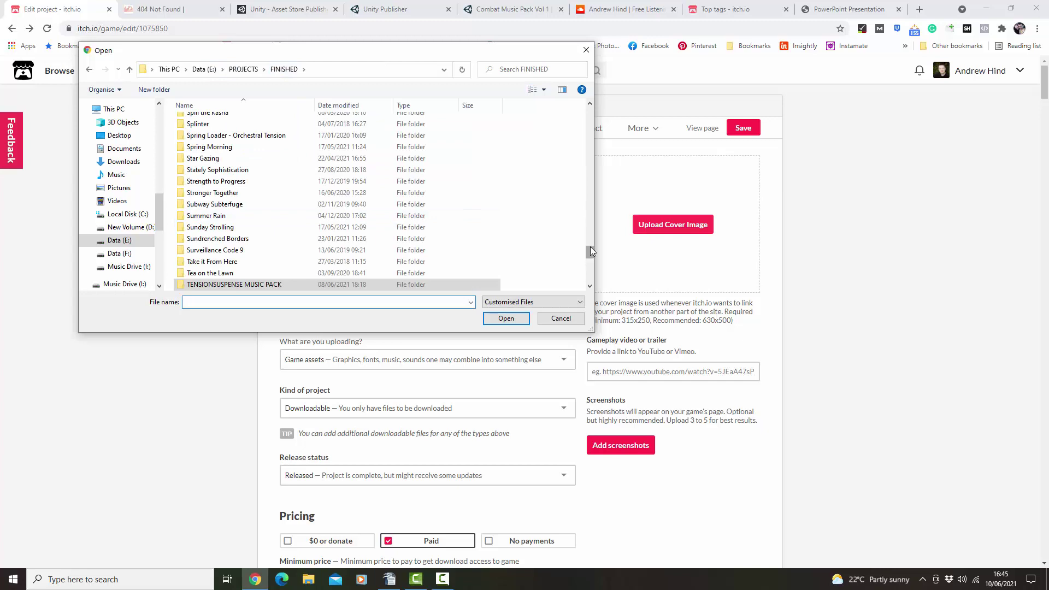
left_click_drag(590, 250, 587, 146)
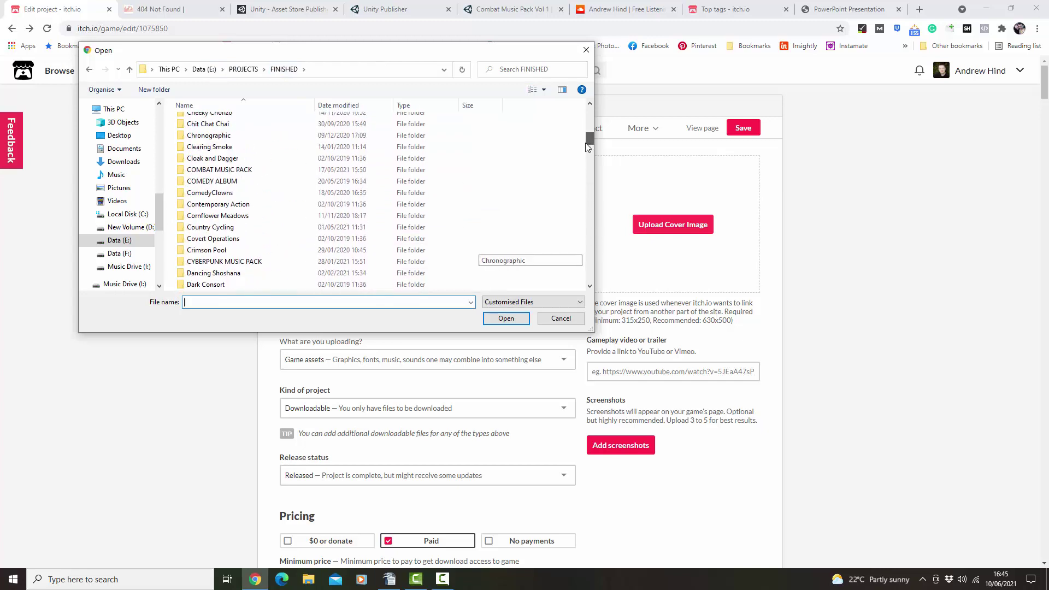
double_click(255, 170)
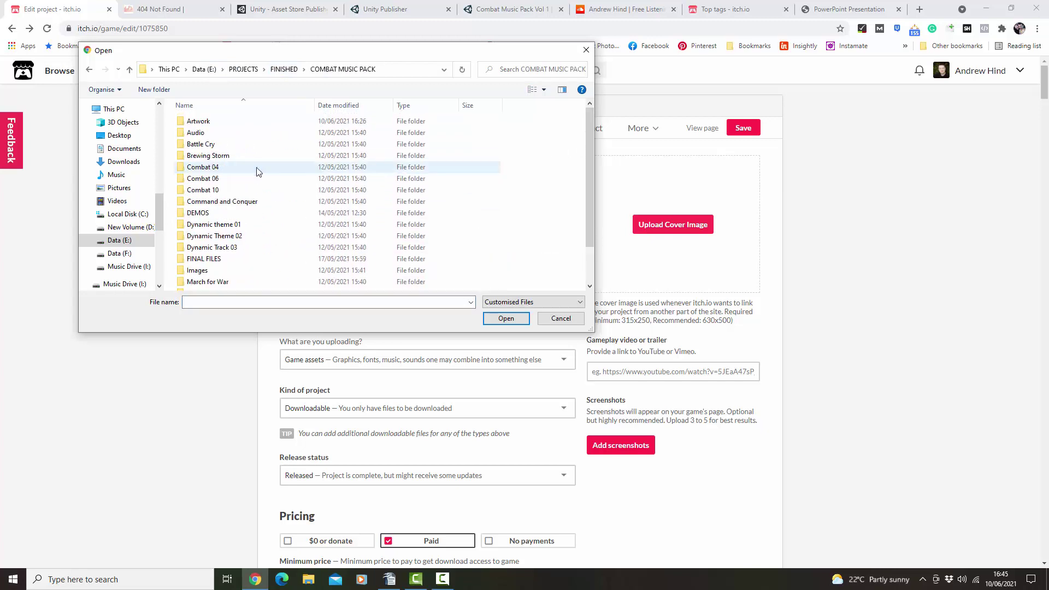
double_click(216, 121)
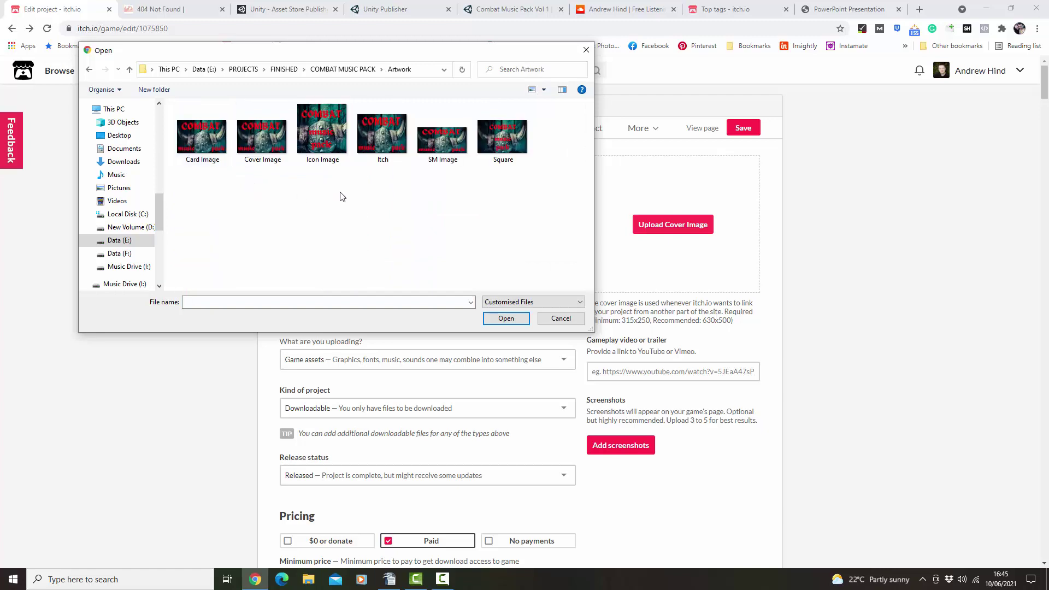
left_click(383, 136)
left_click(498, 319)
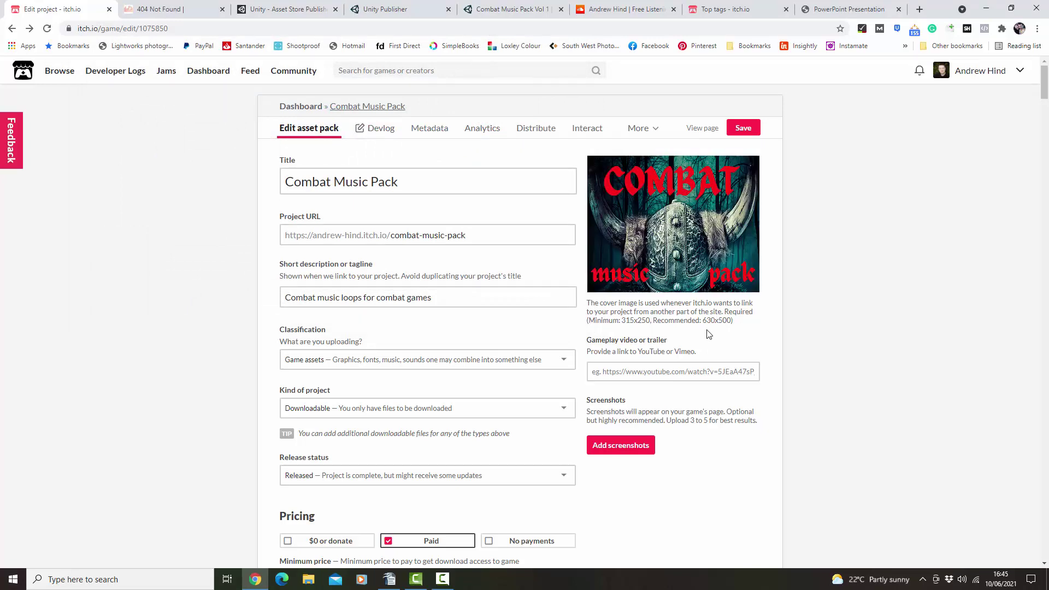
Save the project with the new cover image and look over its whole page
left_click(744, 130)
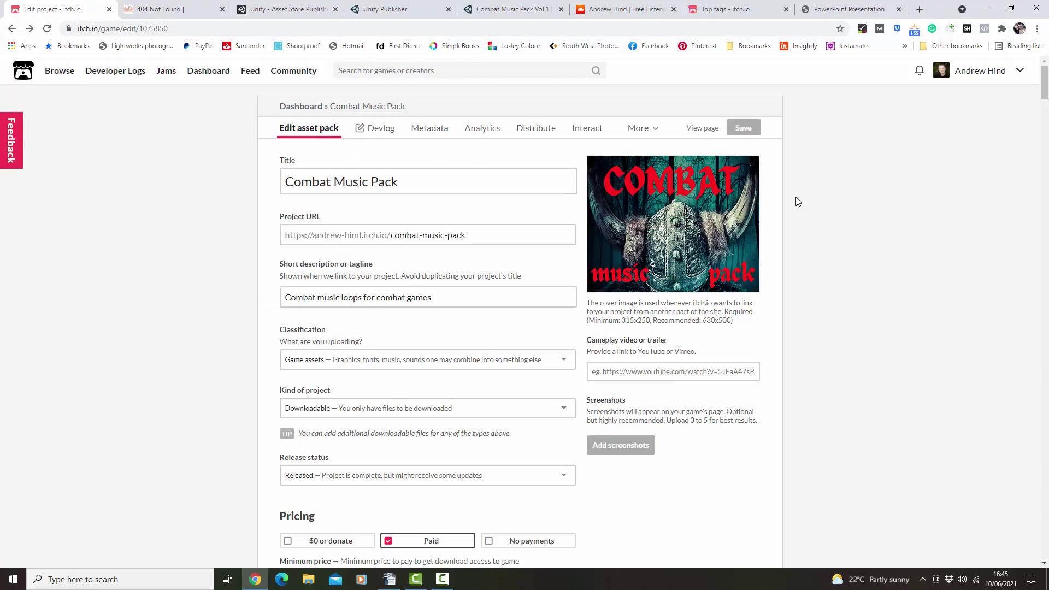
left_click(702, 129)
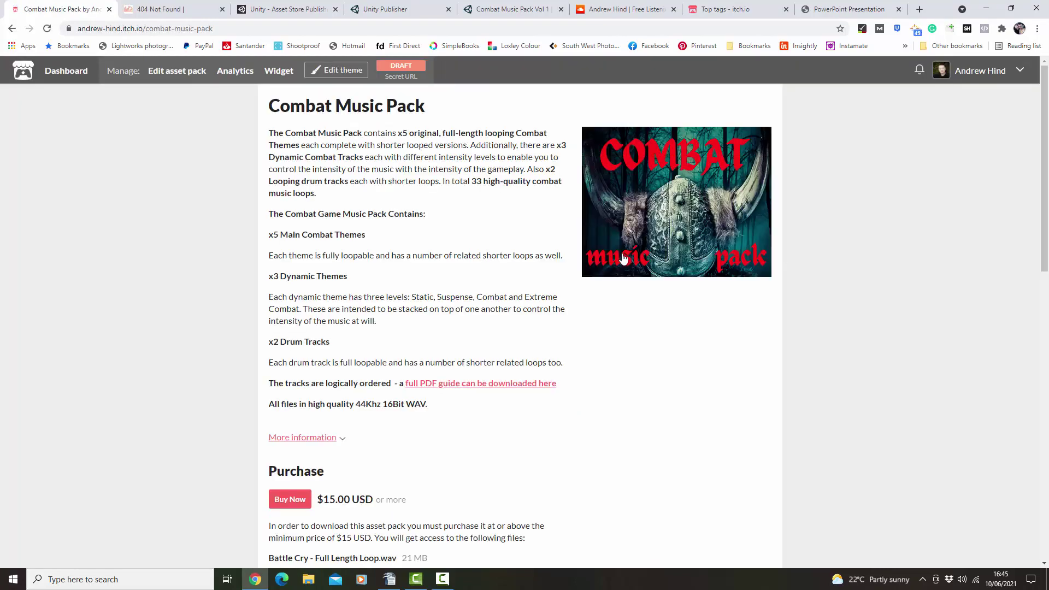
scroll(432, 280, "down", 15)
scroll(432, 279, "up", 15)
Open the page's theme for editing and set the screenshots layout to Hidden
left_click(331, 81)
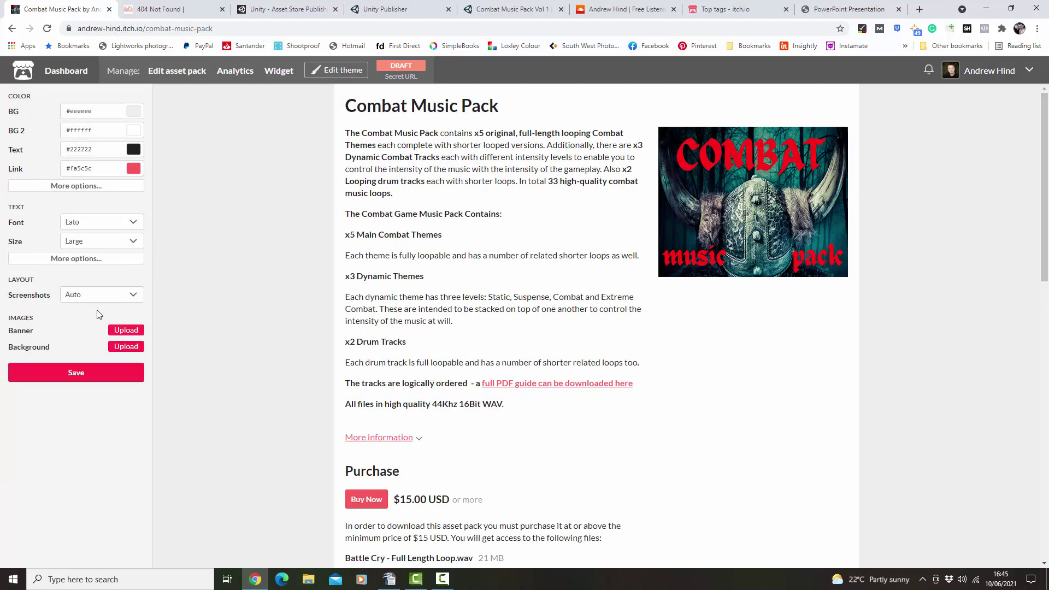
left_click(131, 298)
left_click(96, 325)
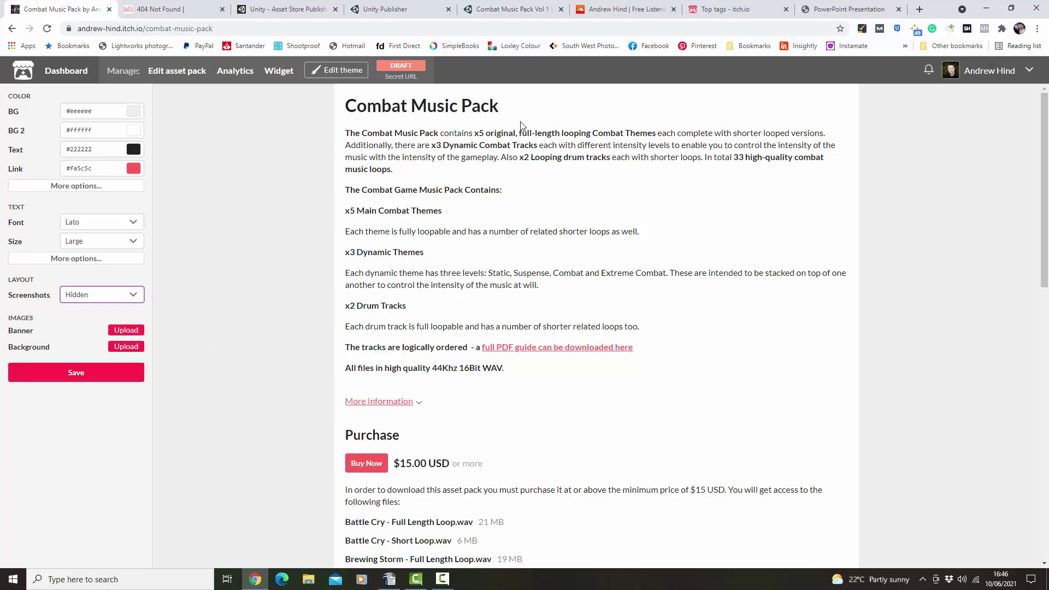
Upload the "Card Image" file from the Artwork folder as the page's banner
left_click(138, 335)
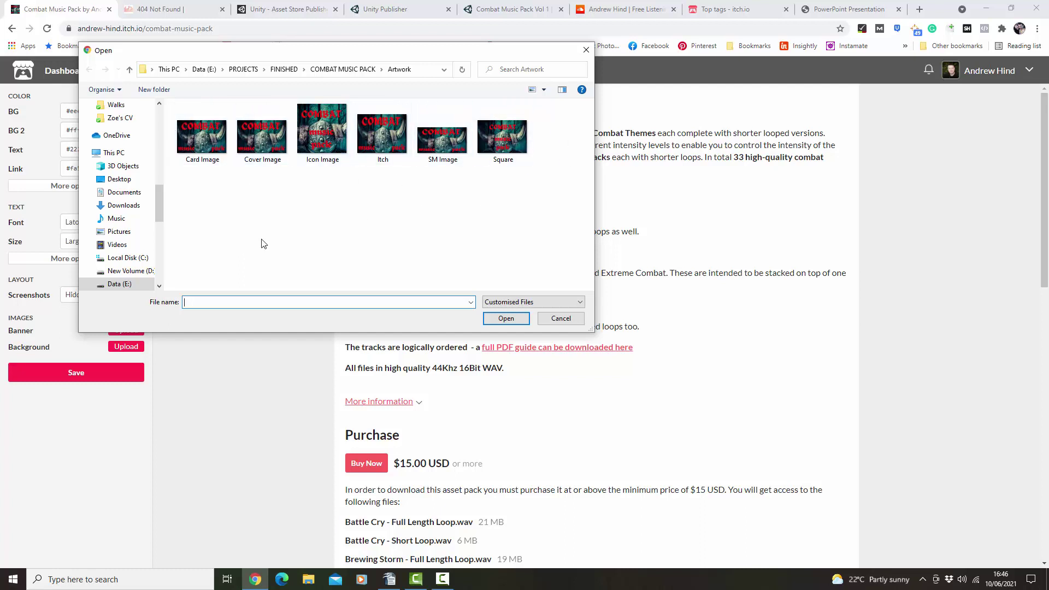
left_click(218, 166)
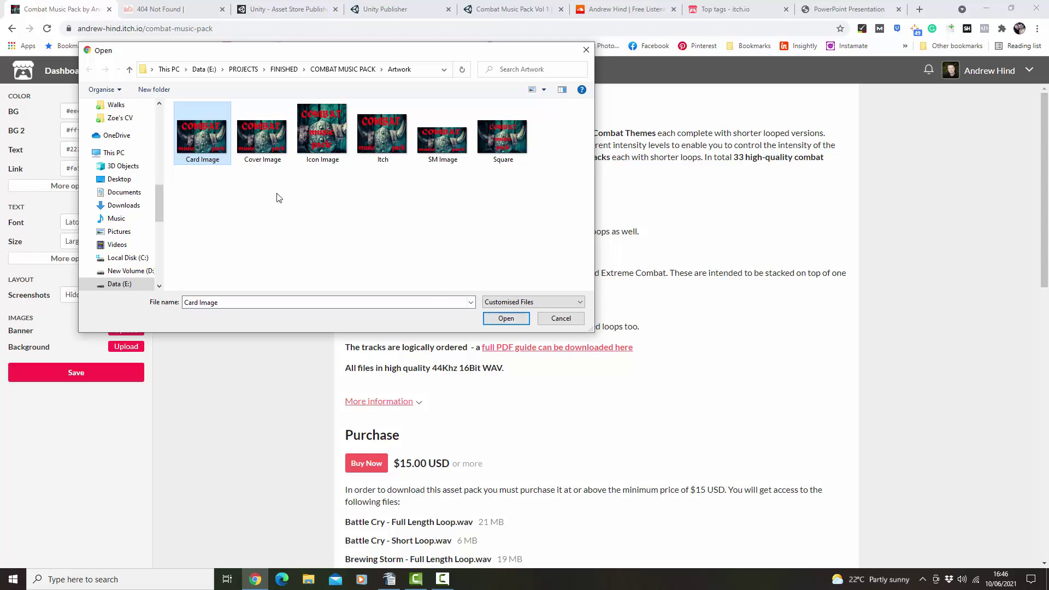
left_click(498, 319)
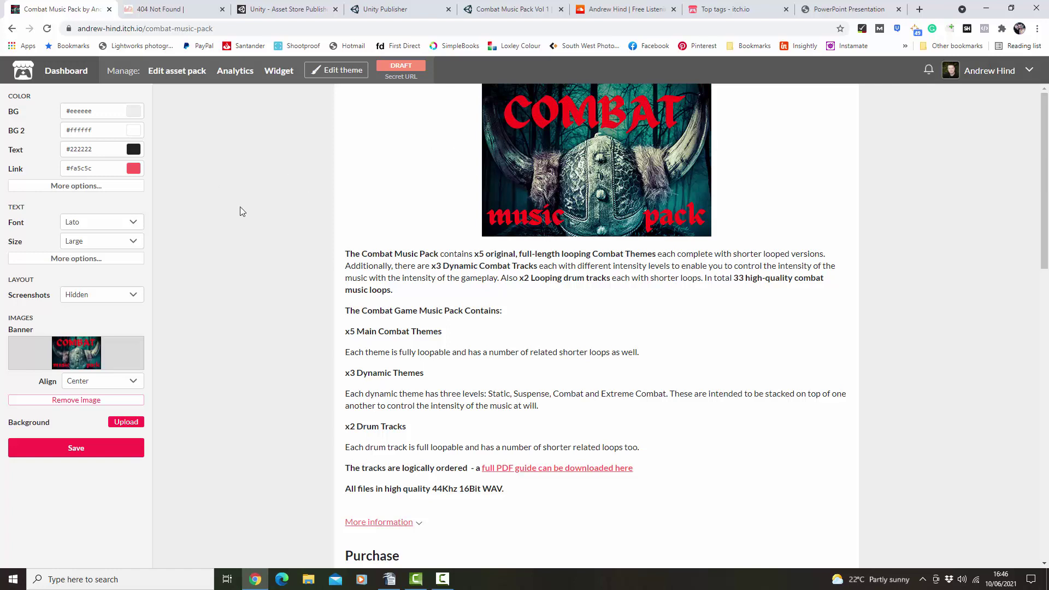
Set the page's BG colour to the muted teal #4f8184
left_click(130, 113)
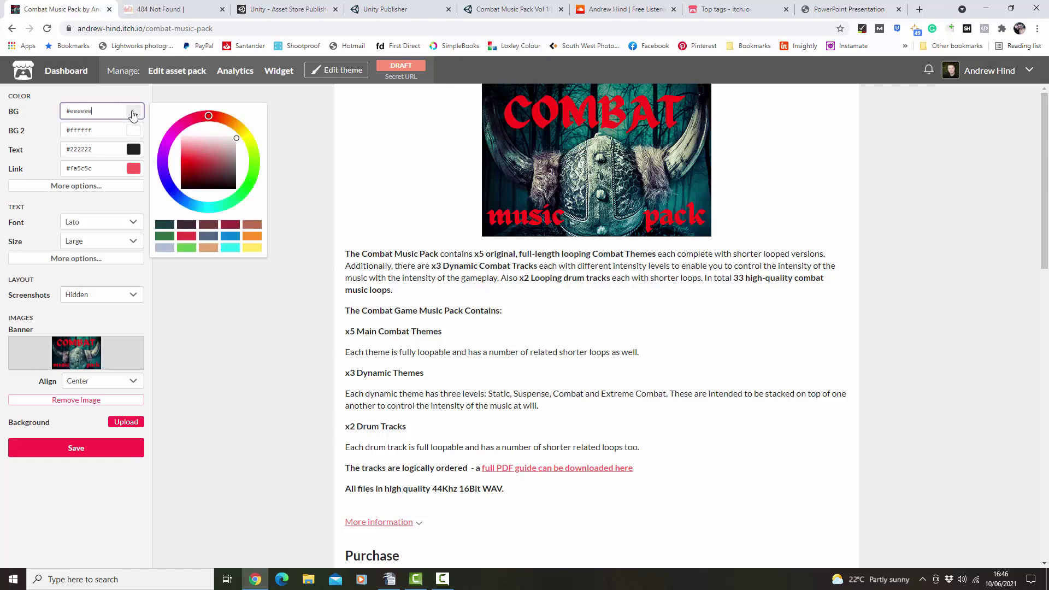
left_click(162, 238)
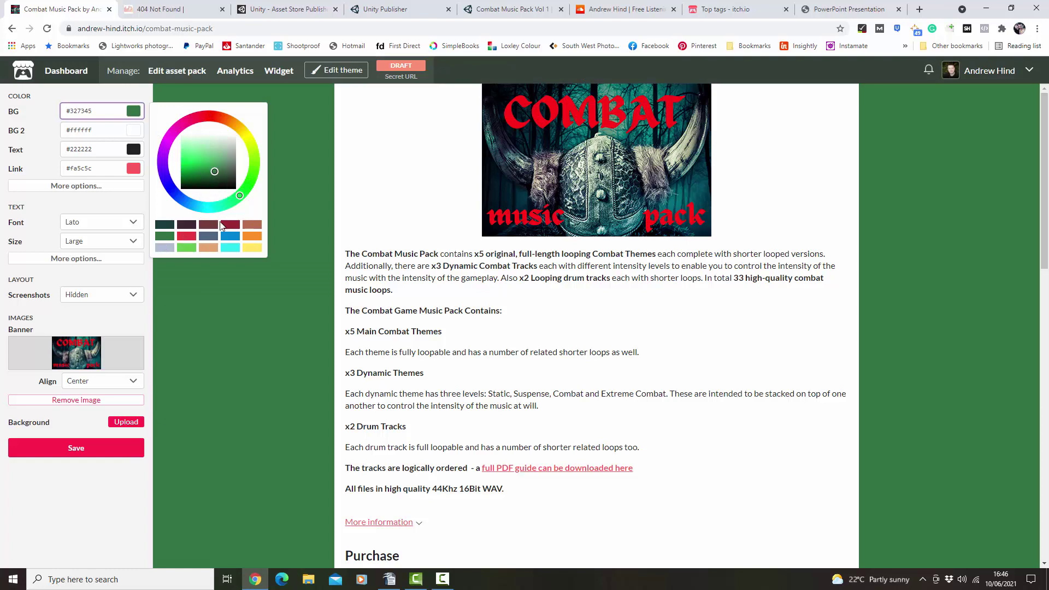
left_click(165, 225)
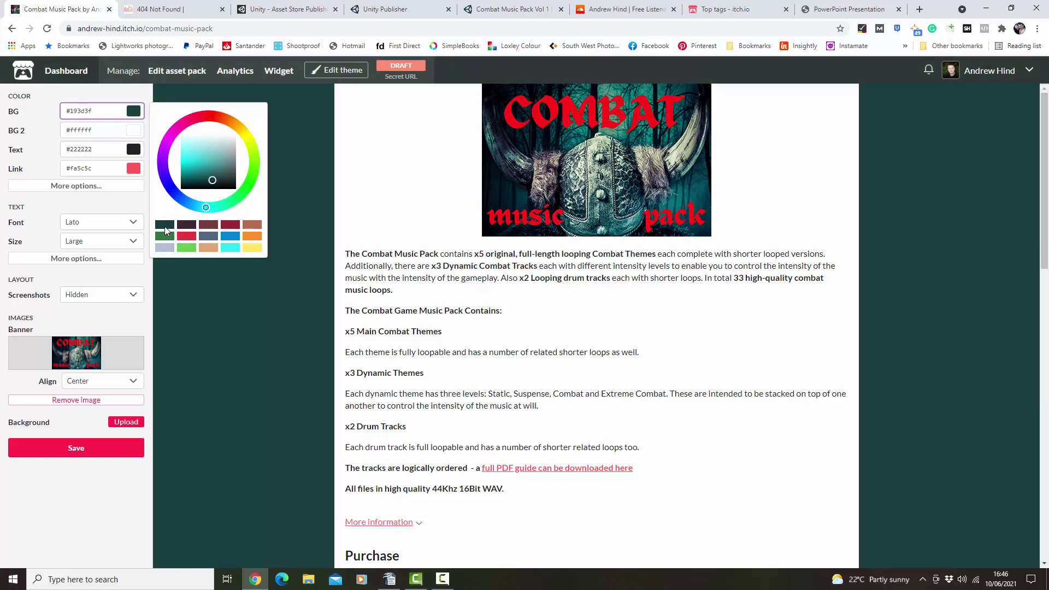
mouse_move(213, 182)
left_mouse_down()
mouse_move(232, 172)
mouse_move(222, 165)
left_mouse_up()
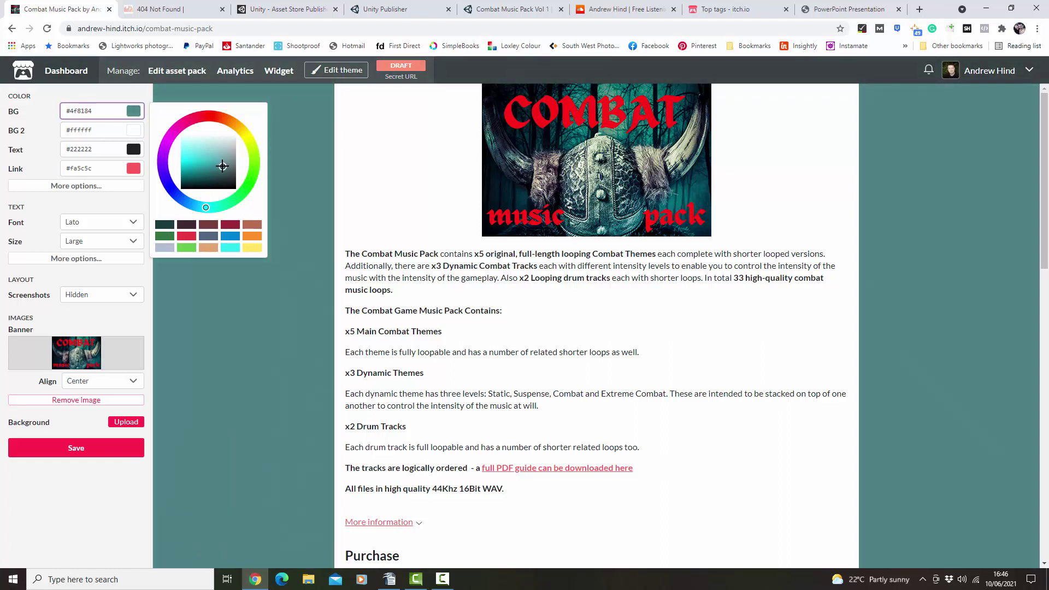
left_click(138, 322)
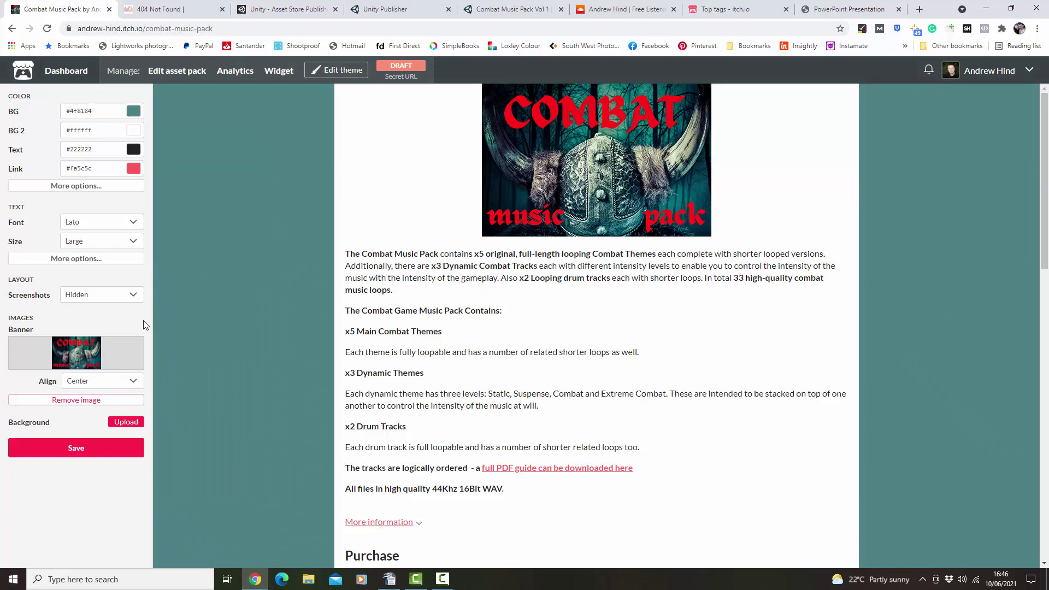
Save the theme and review the restyled page down to the file list
left_click(71, 454)
scroll(656, 406, "down", 5)
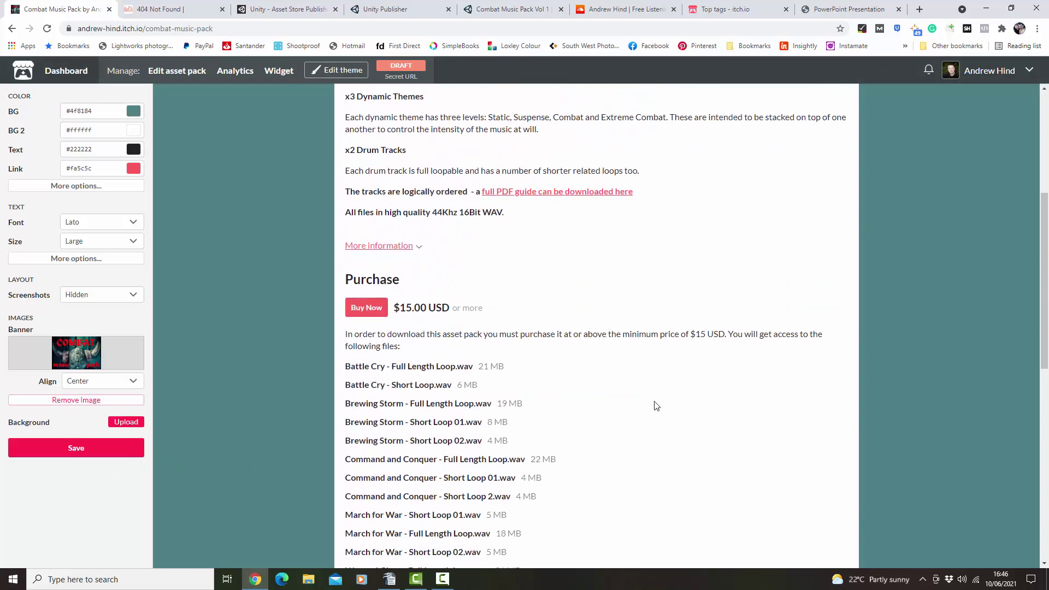
scroll(656, 406, "up", 5)
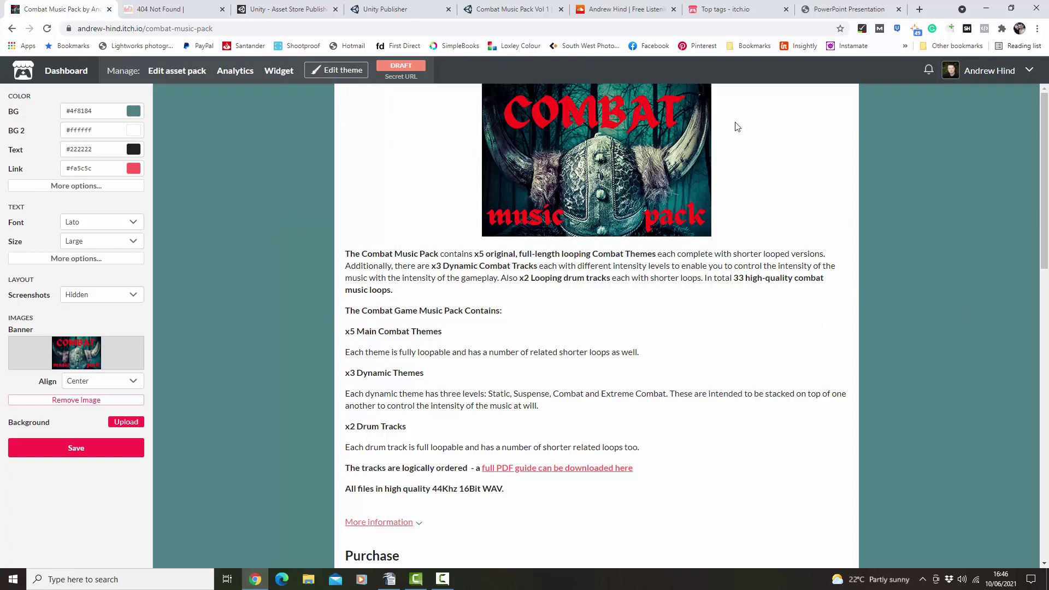
Open the asset pack for editing, add a new line at the end of the description, and start a video embed there
left_click(173, 78)
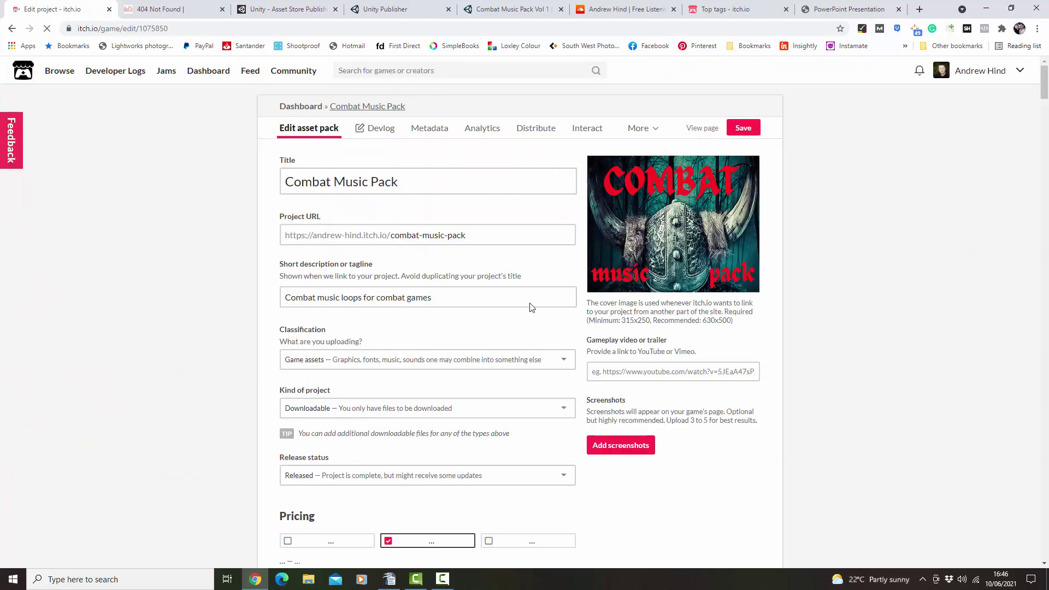
scroll(530, 306, "down", 20)
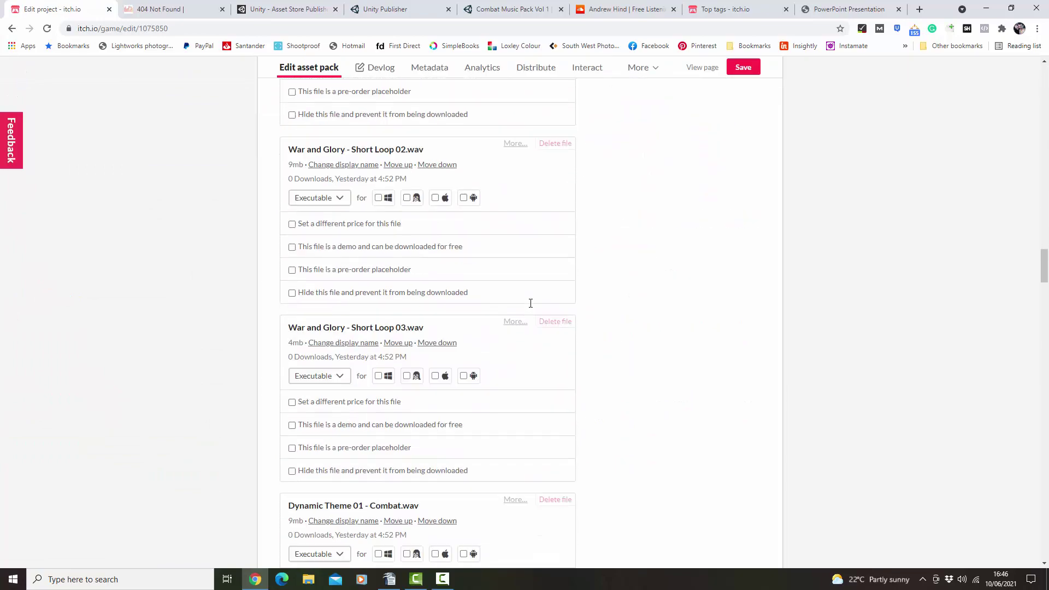
scroll(530, 303, "down", 15)
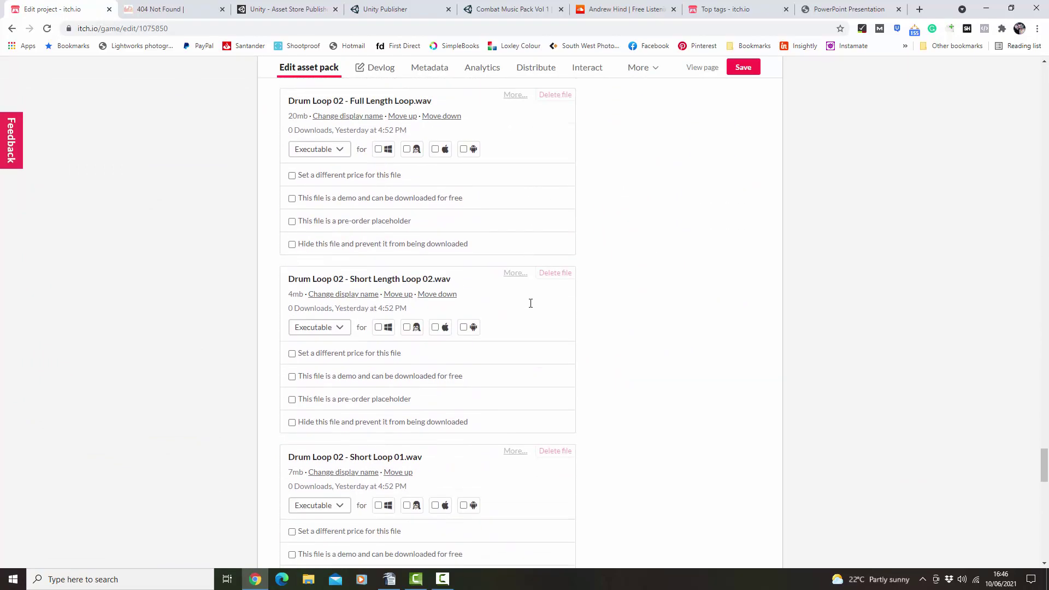
scroll(530, 304, "down", 3)
scroll(530, 303, "up", 2)
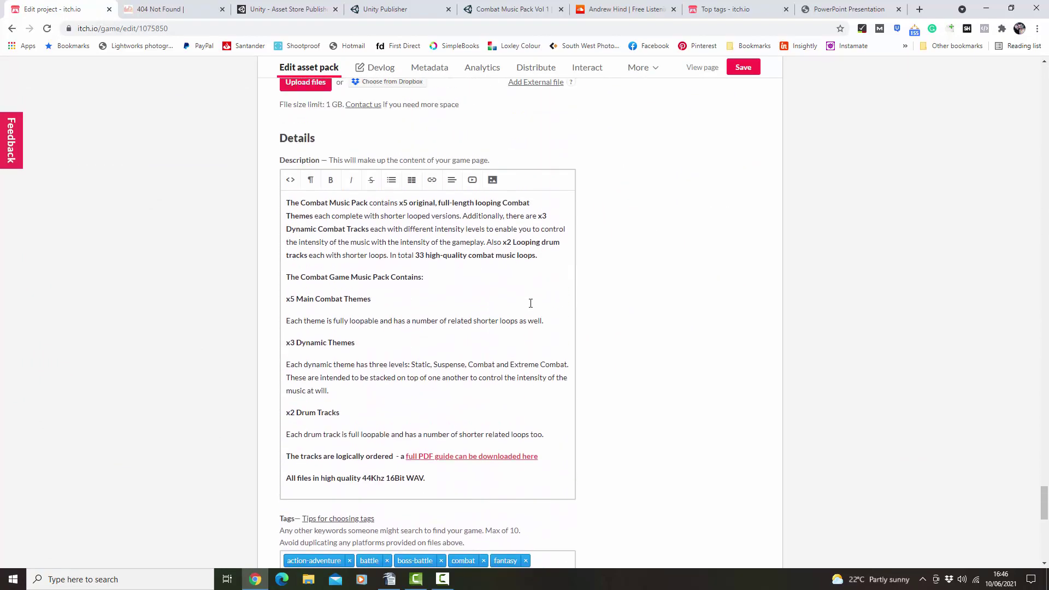
left_click(436, 479)
key("Return")
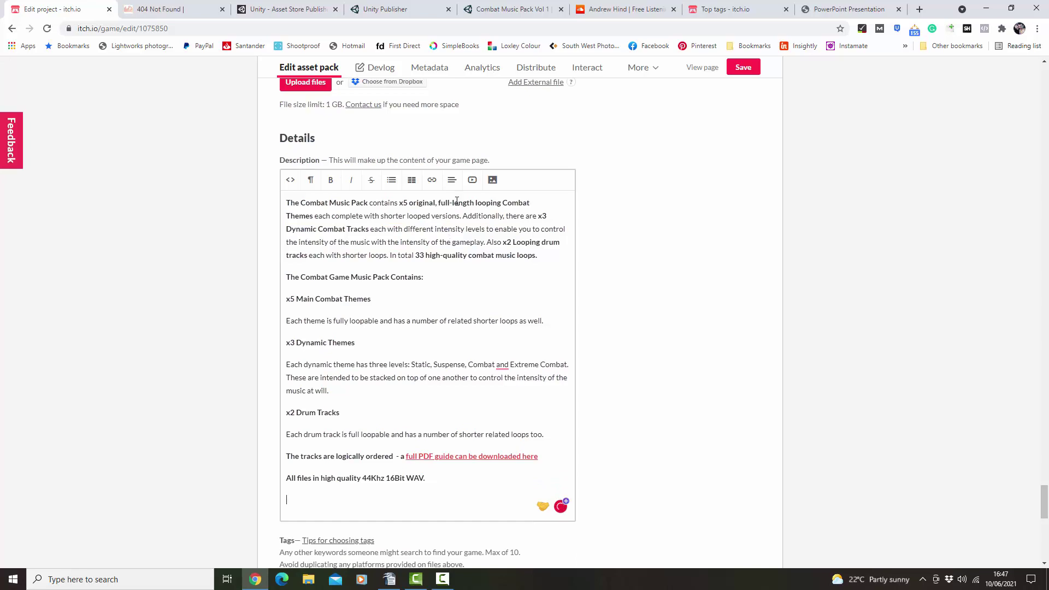
left_click(473, 181)
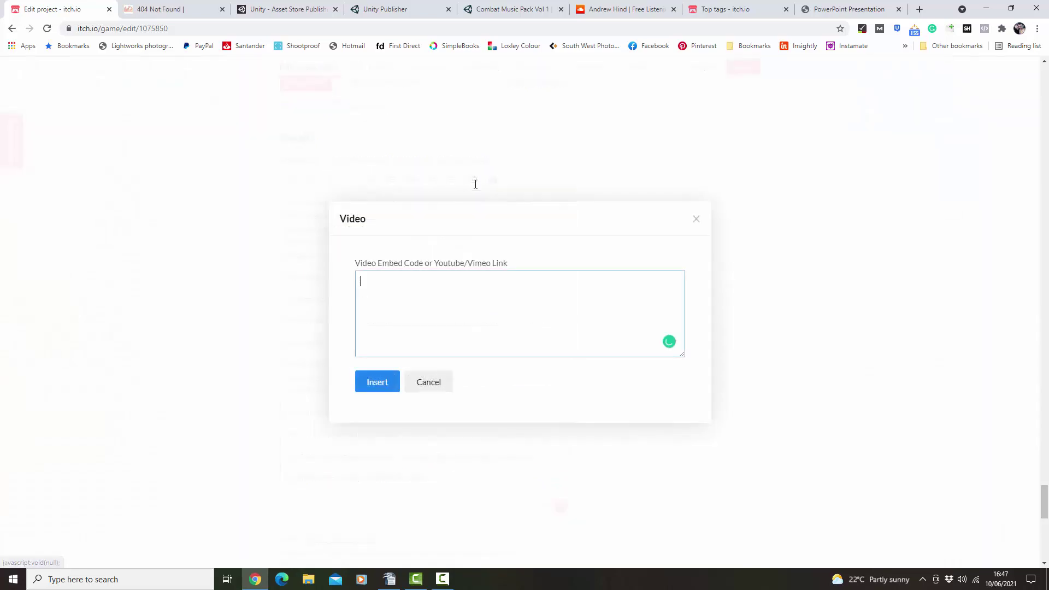
Switch to SoundCloud and copy the embed code of the Combat Music Pack playlist
left_click(620, 11)
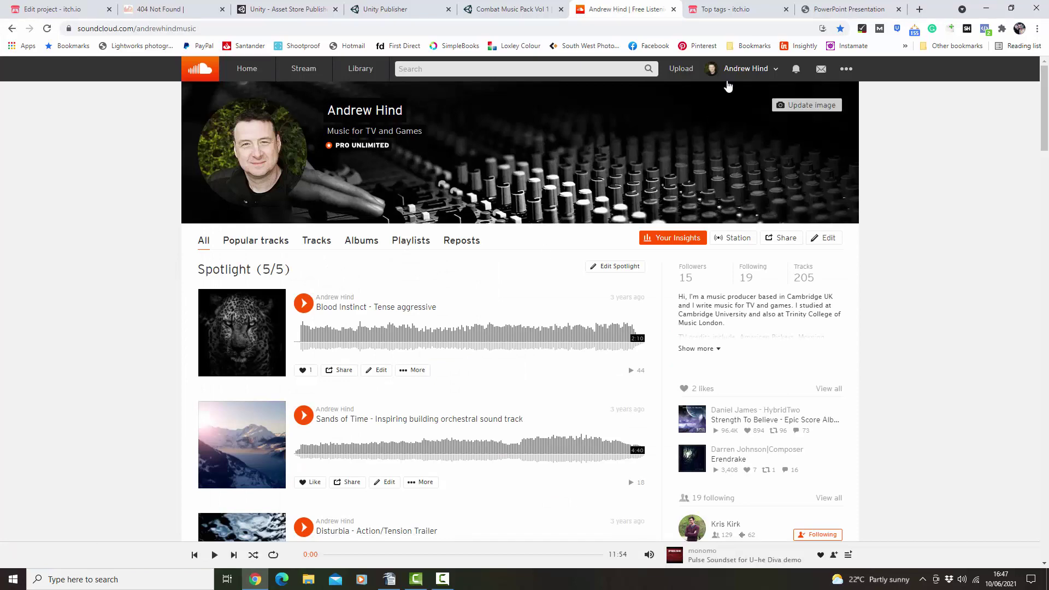
left_click(739, 70)
left_click(730, 125)
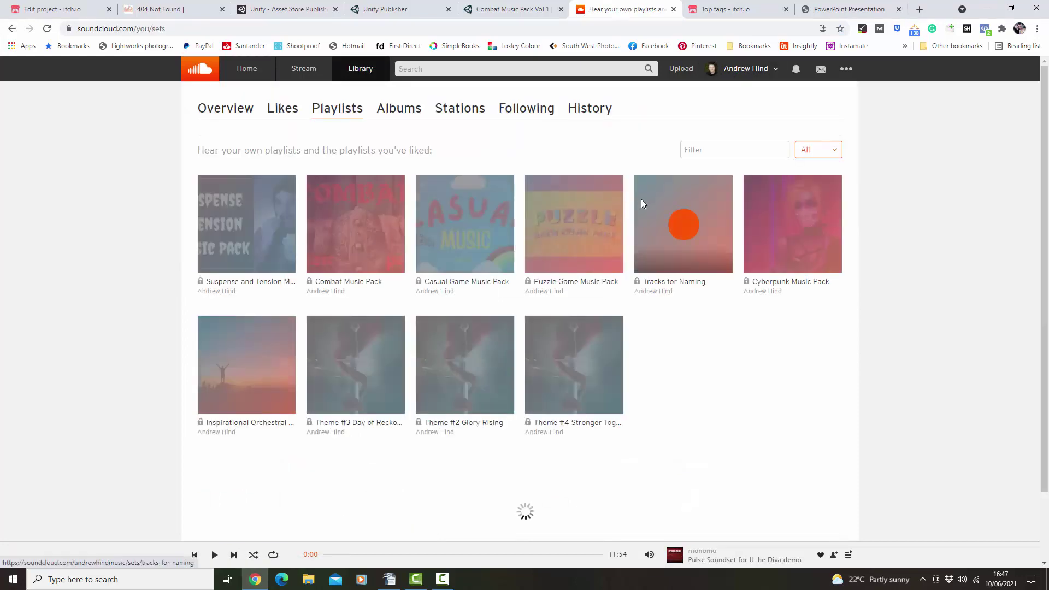
left_click(352, 230)
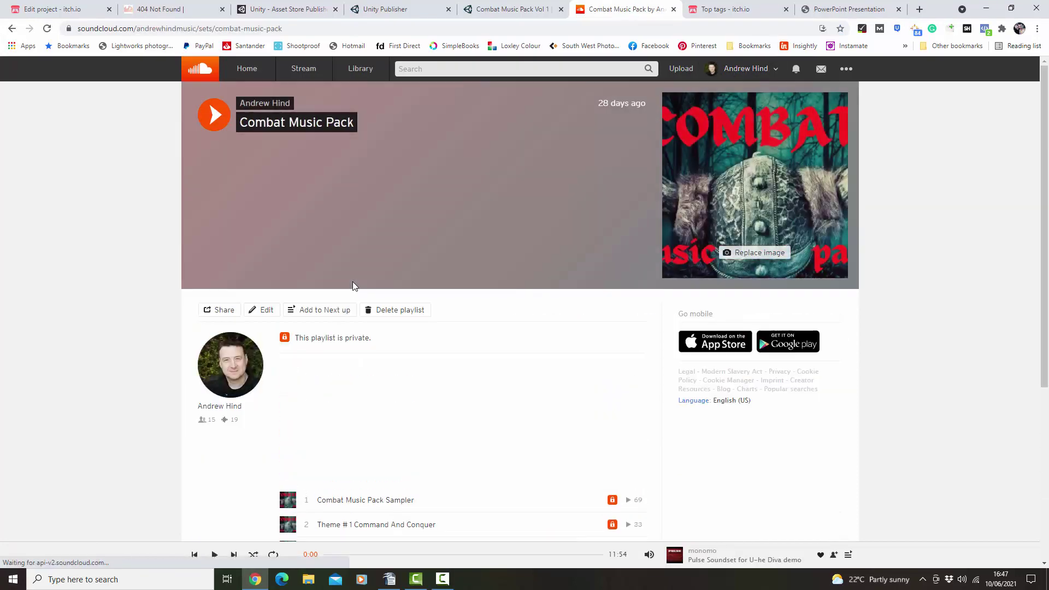
left_click(222, 310)
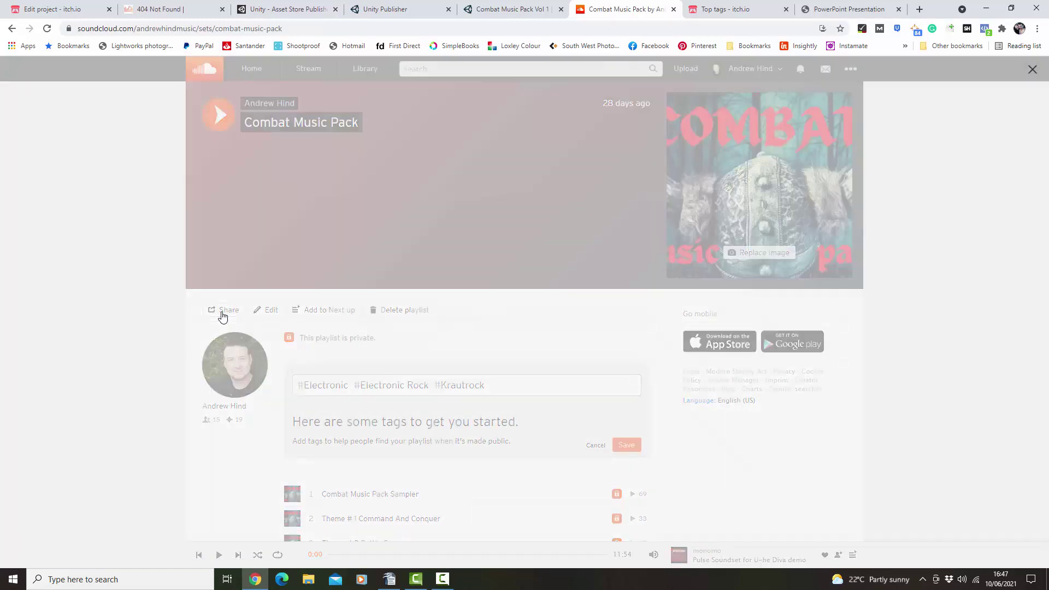
left_click(457, 117)
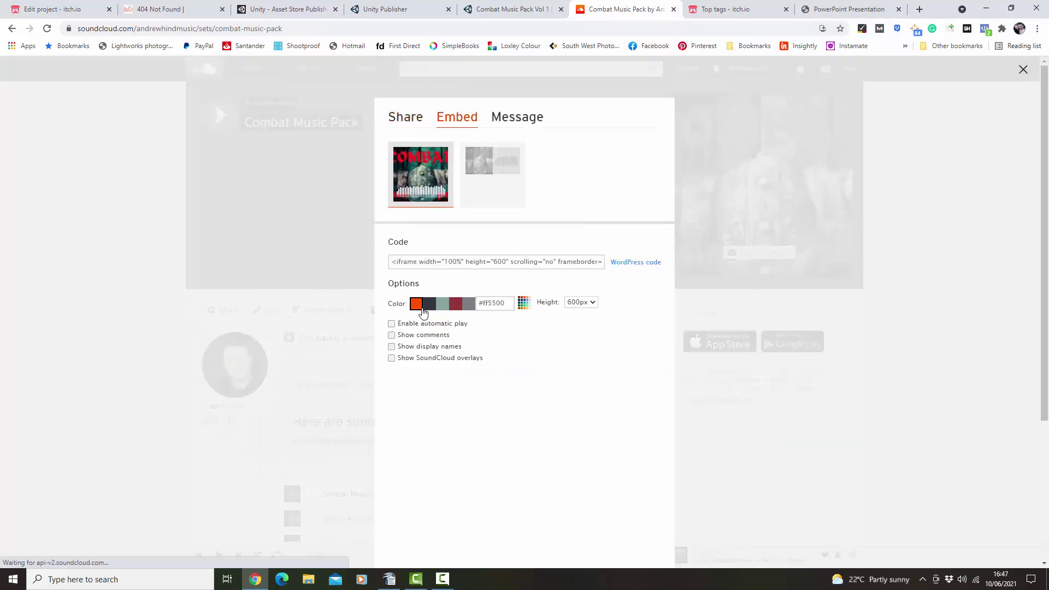
left_click_drag(392, 263, 1045, 250)
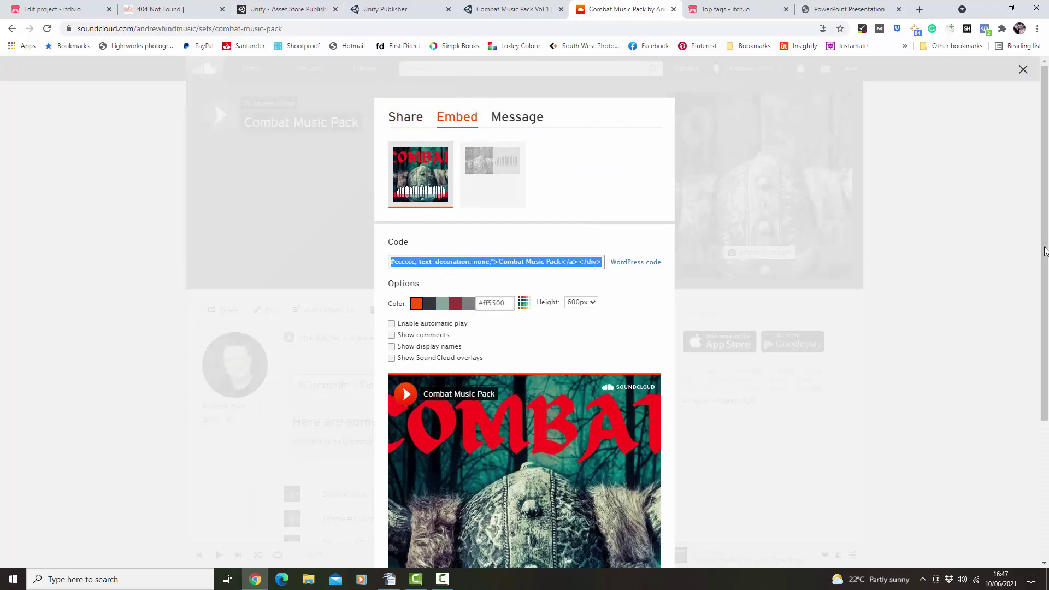
right_click(478, 263)
left_click(496, 273)
Back on itch.io, insert the copied playlist embed code at the end of the description and save the asset pack
left_click(50, 9)
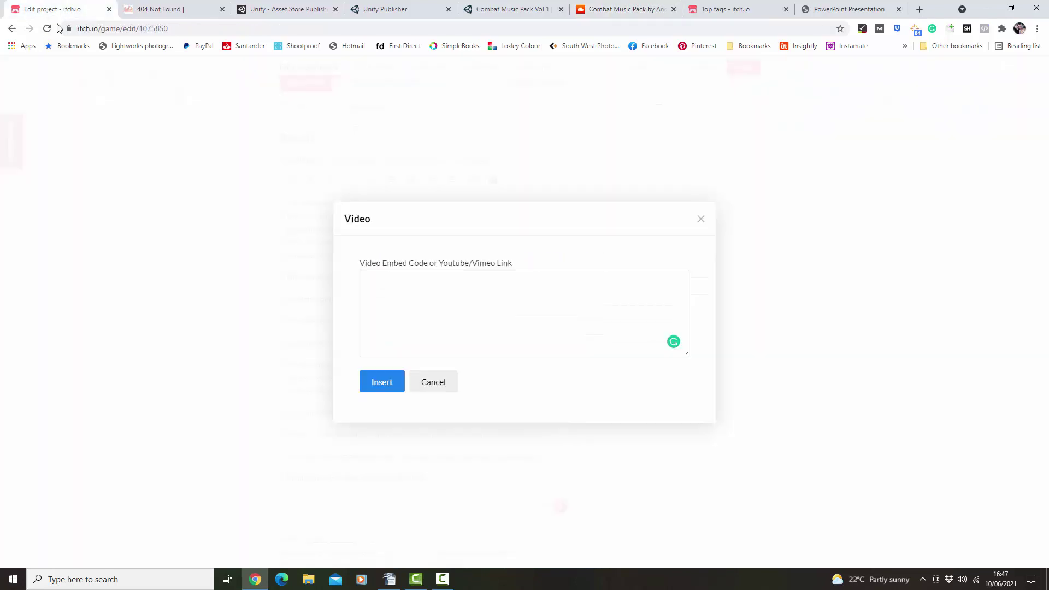
right_click(378, 283)
left_click(407, 370)
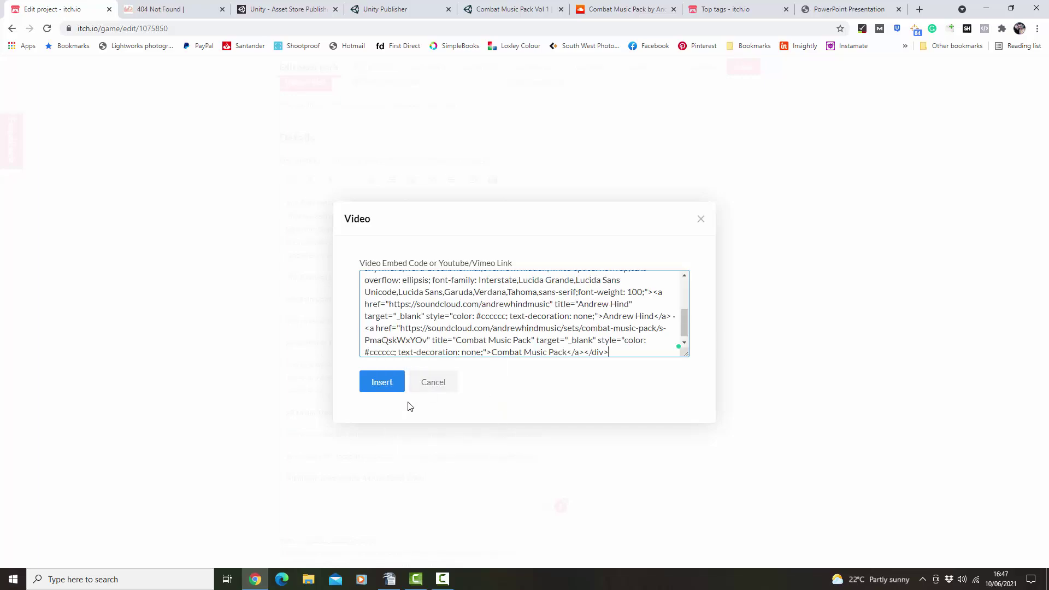
left_click(382, 392)
scroll(670, 367, "down", 5)
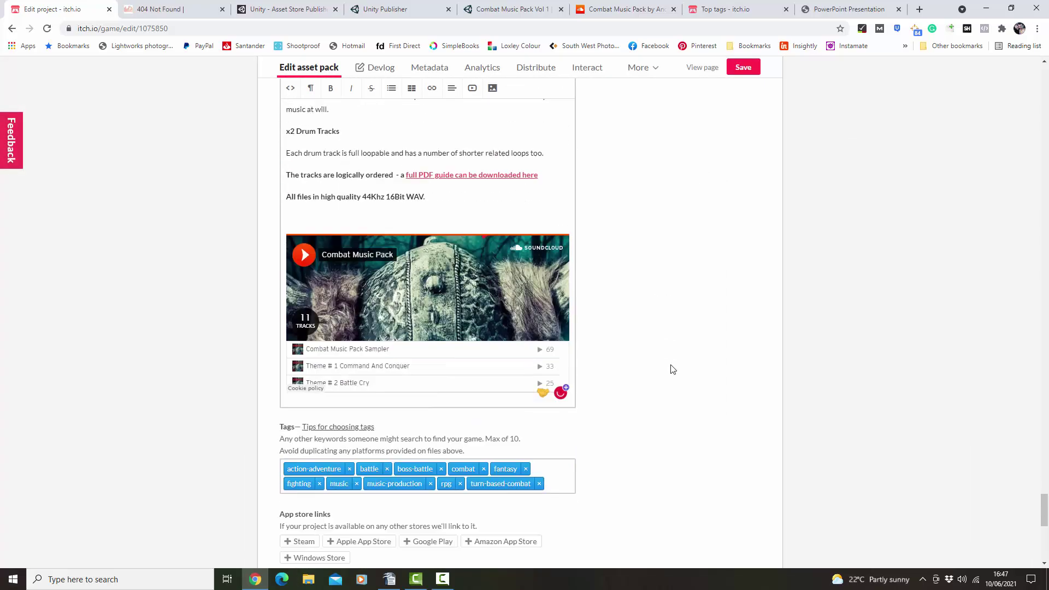
left_click(745, 68)
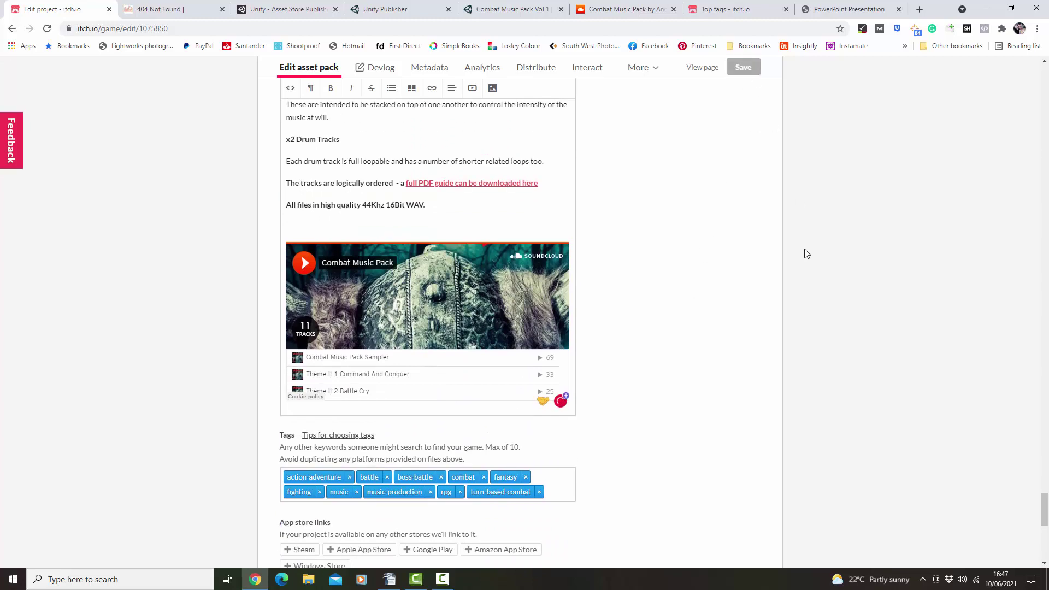
View the draft page and examine the embedded playlist player, purchase section and file list
left_click(701, 68)
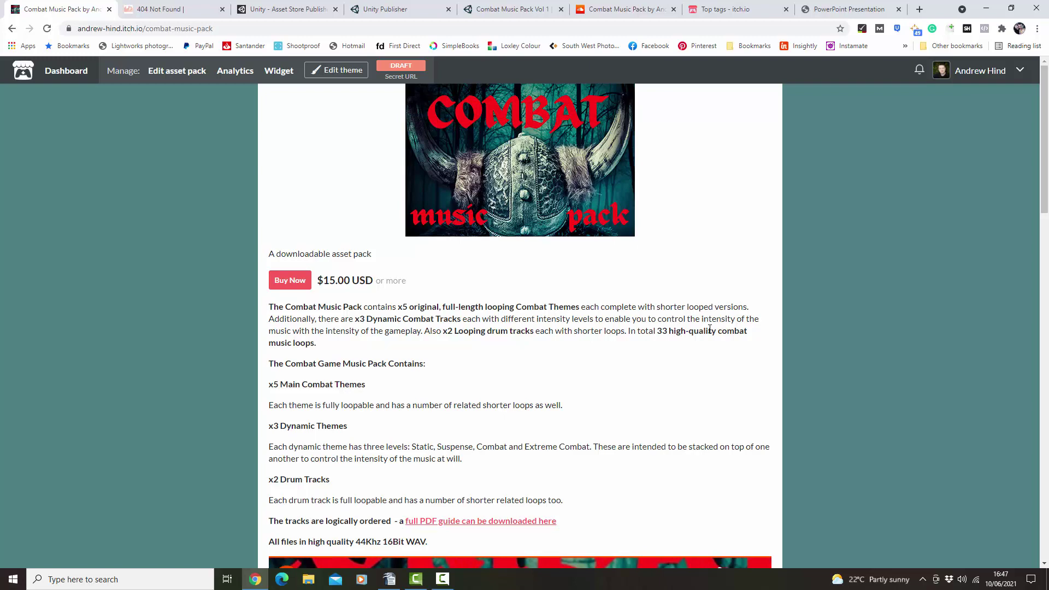
scroll(709, 329, "down", 10)
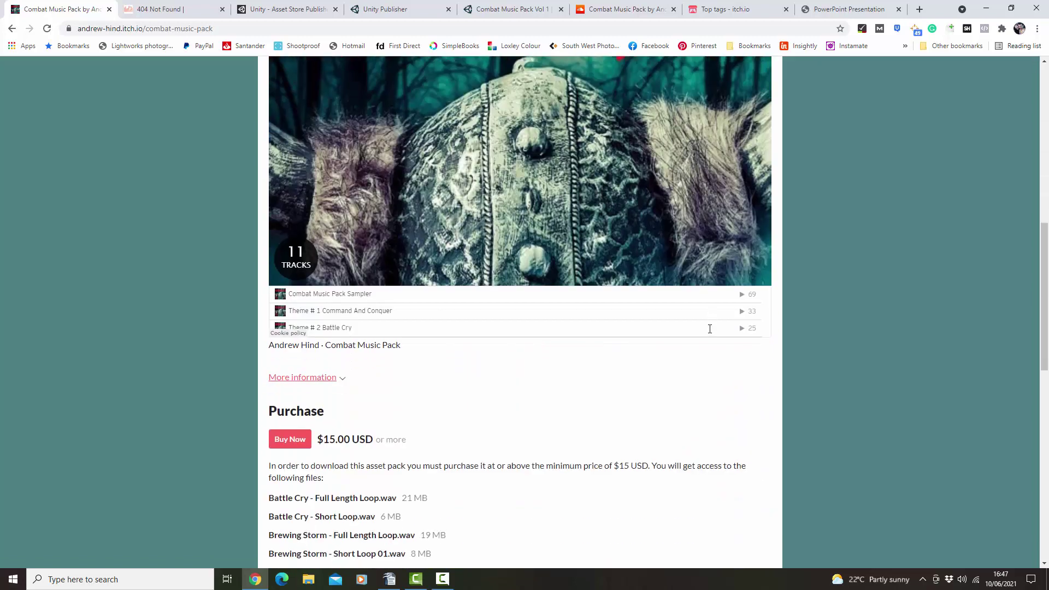
scroll(714, 440, "down", 9)
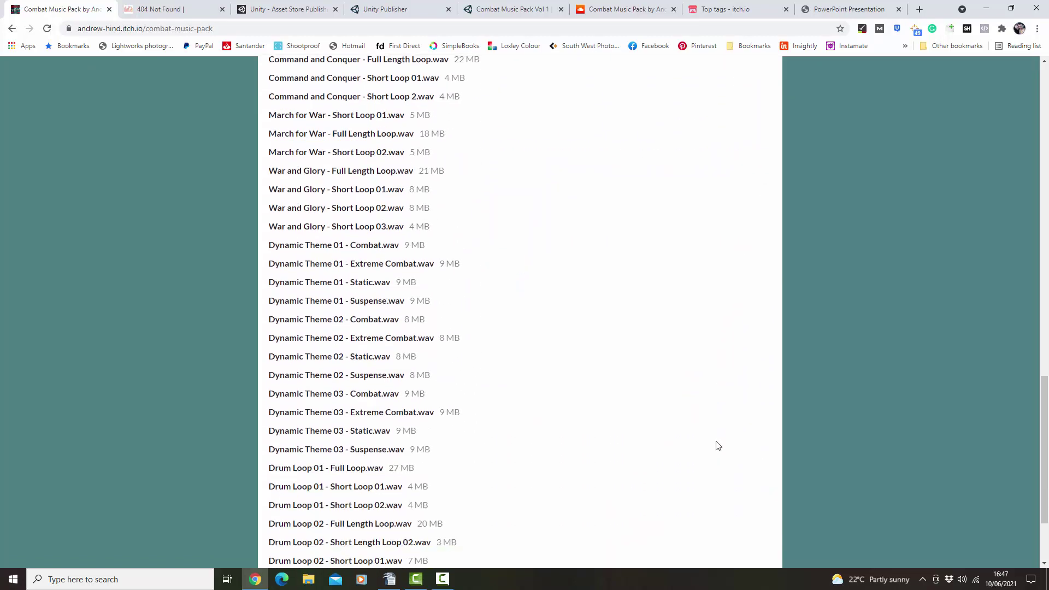
scroll(715, 445, "down", 2)
scroll(714, 445, "up", 15)
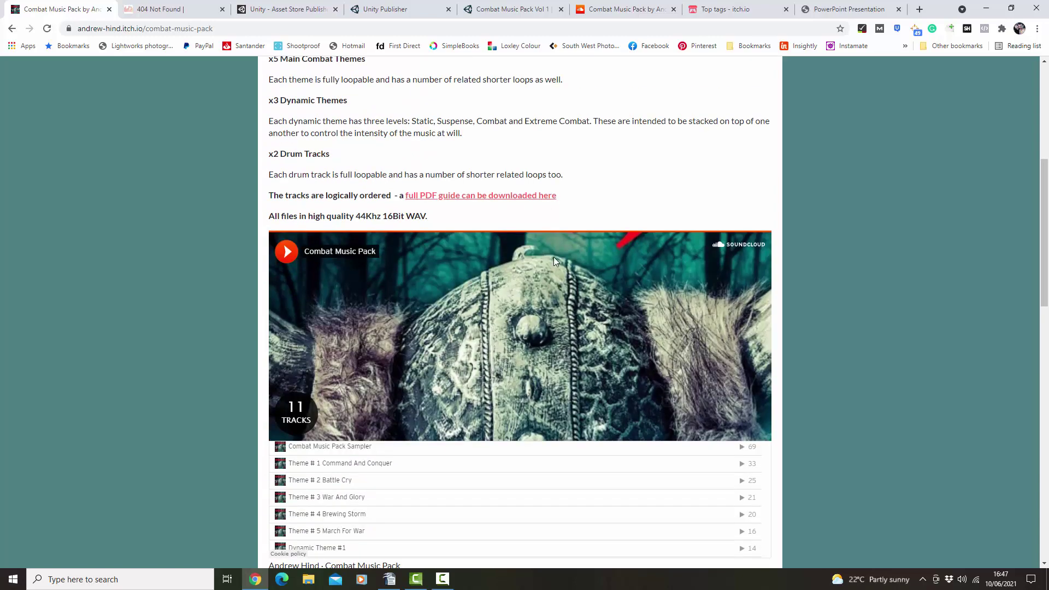
scroll(553, 257, "up", 6)
scroll(558, 375, "down", 6)
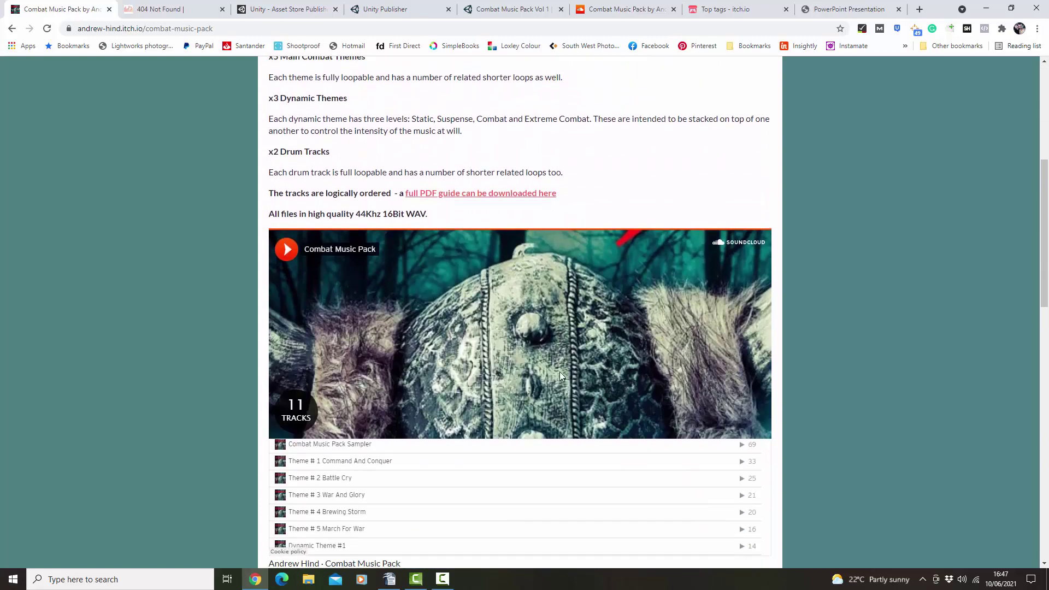
scroll(481, 333, "down", 3)
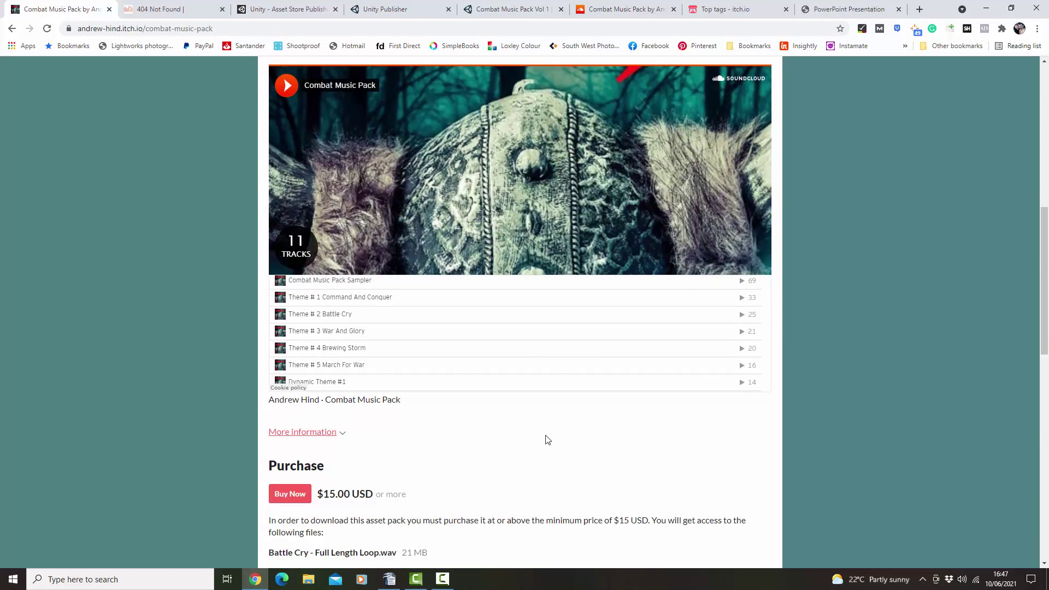
scroll(547, 440, "down", 3)
scroll(547, 440, "up", 8)
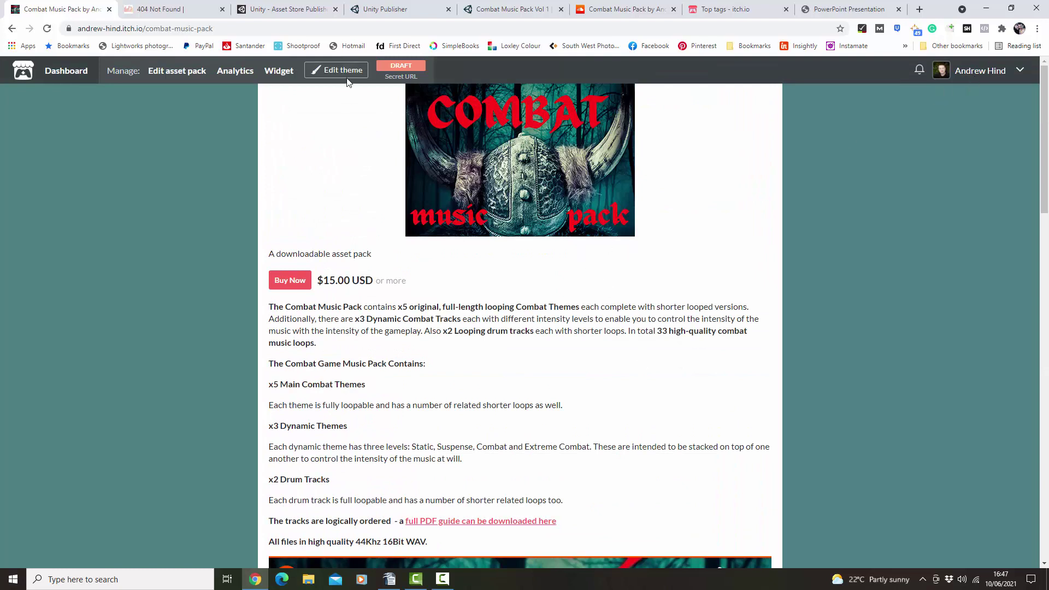
Set the asset pack's visibility to Public, save it, and dismiss the devlog suggestion on the published page
left_click(170, 72)
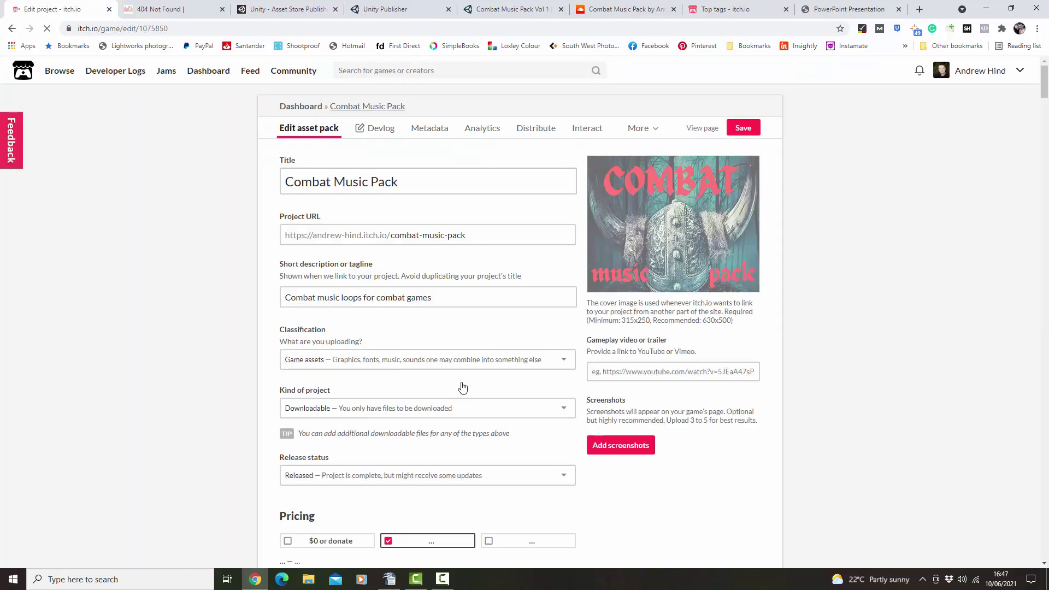
scroll(726, 377, "down", 15)
scroll(727, 377, "down", 20)
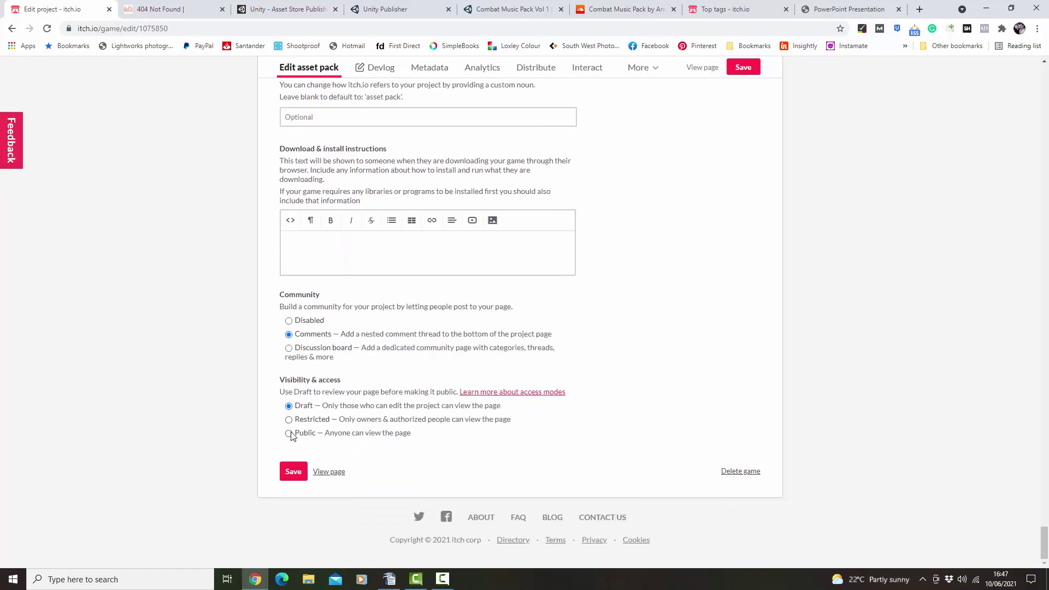
left_click(288, 434)
left_click(293, 472)
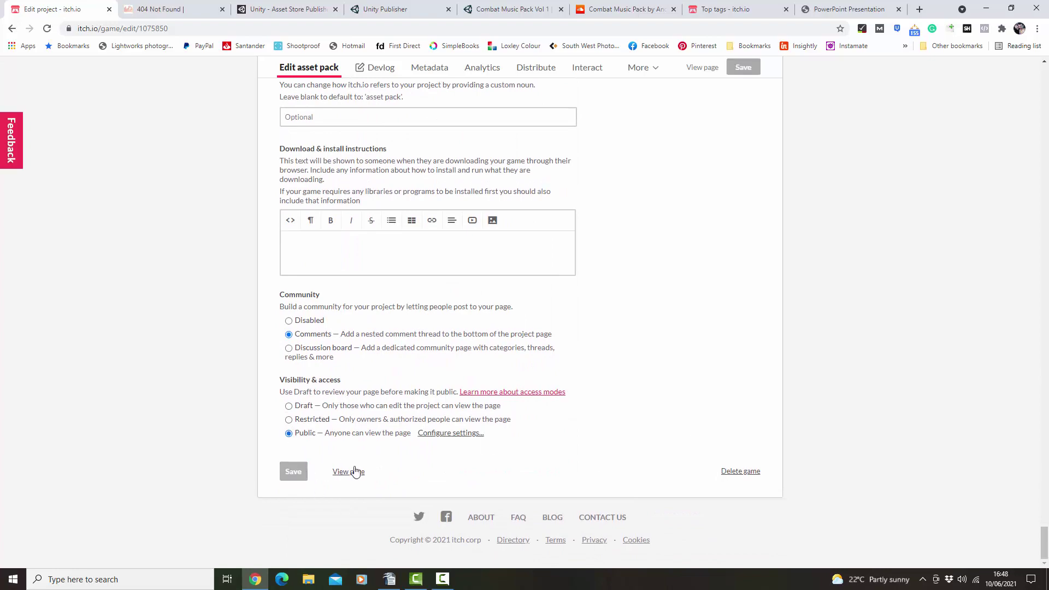
left_click(700, 68)
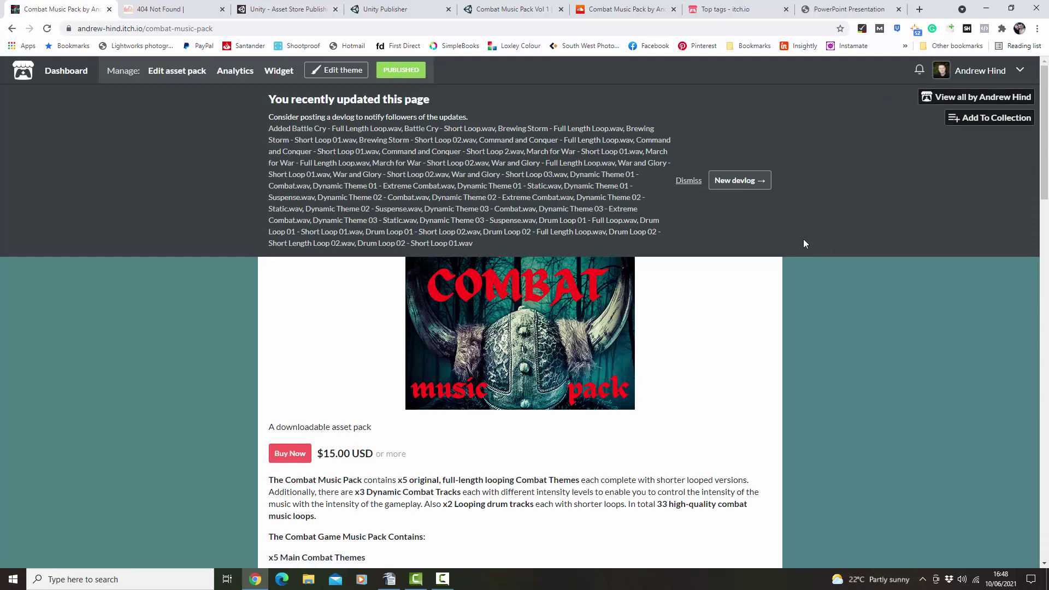
left_click(689, 183)
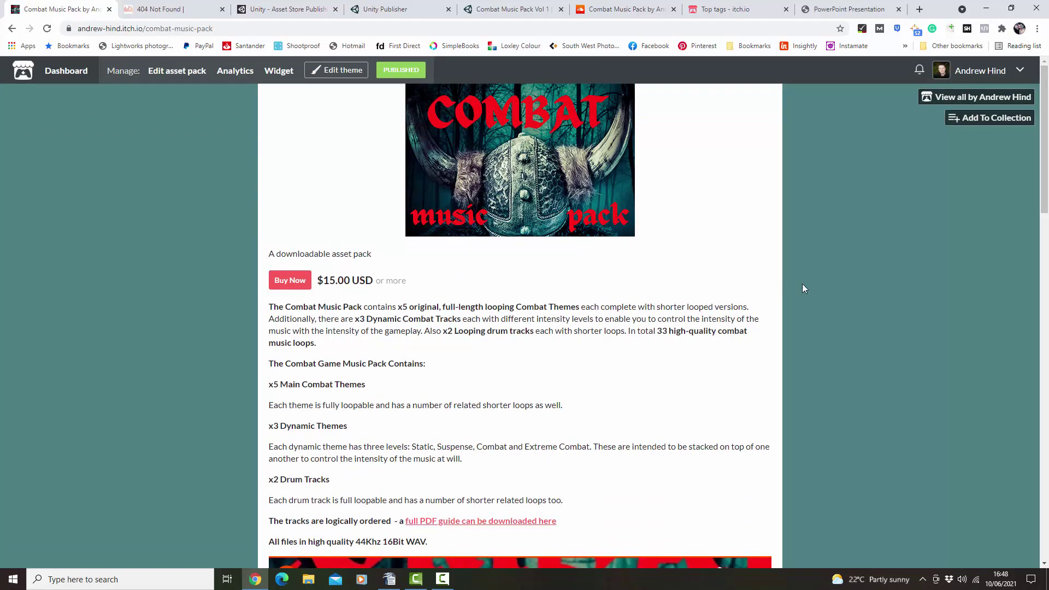
View all projects by the creator and examine how the Combat Music Pack is listed among the other packs
left_click(978, 97)
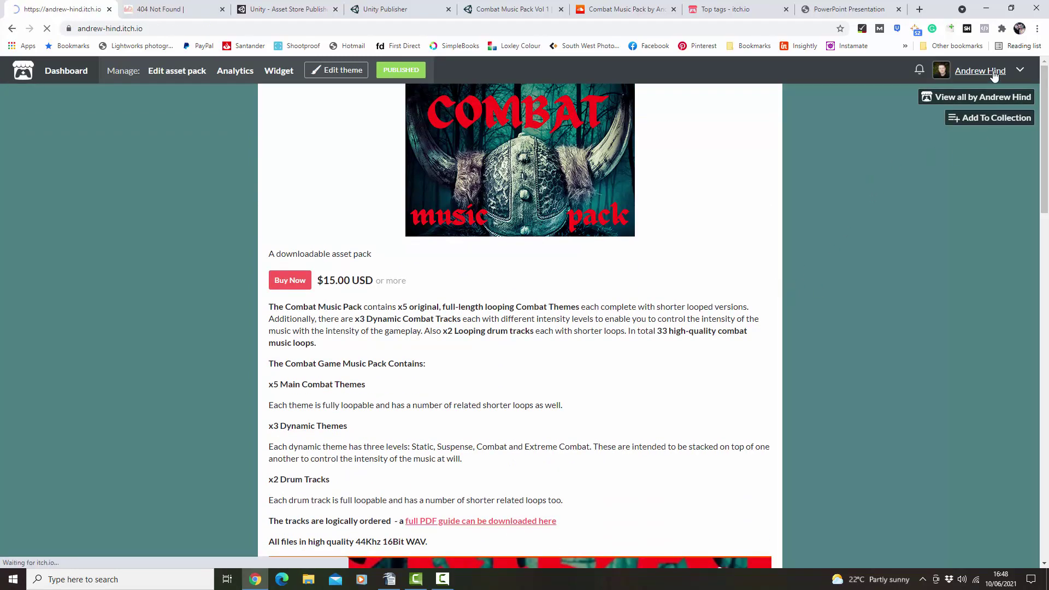
scroll(981, 315, "down", 2)
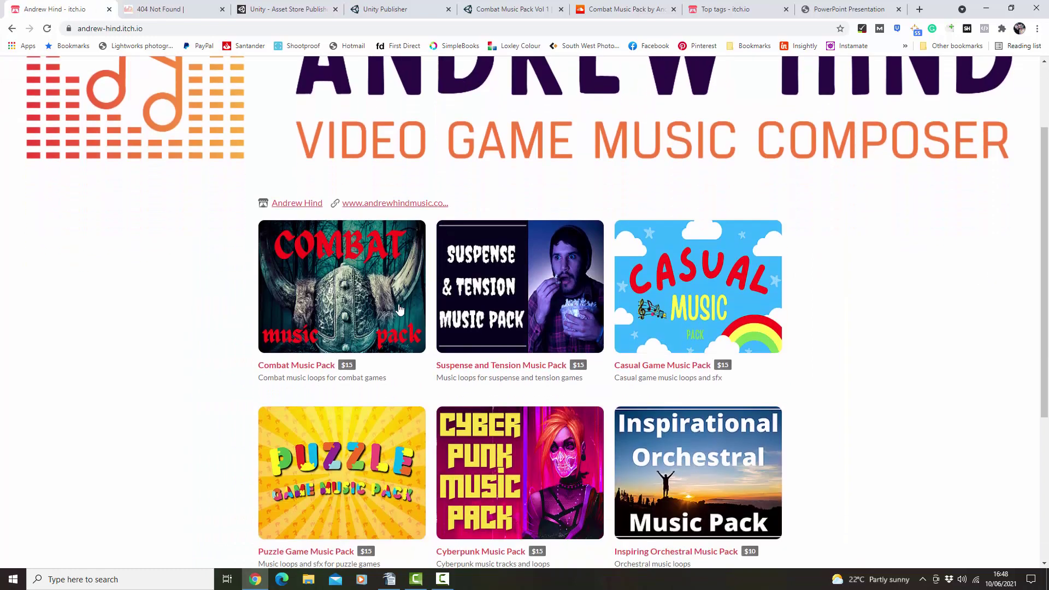
scroll(923, 335, "down", 3)
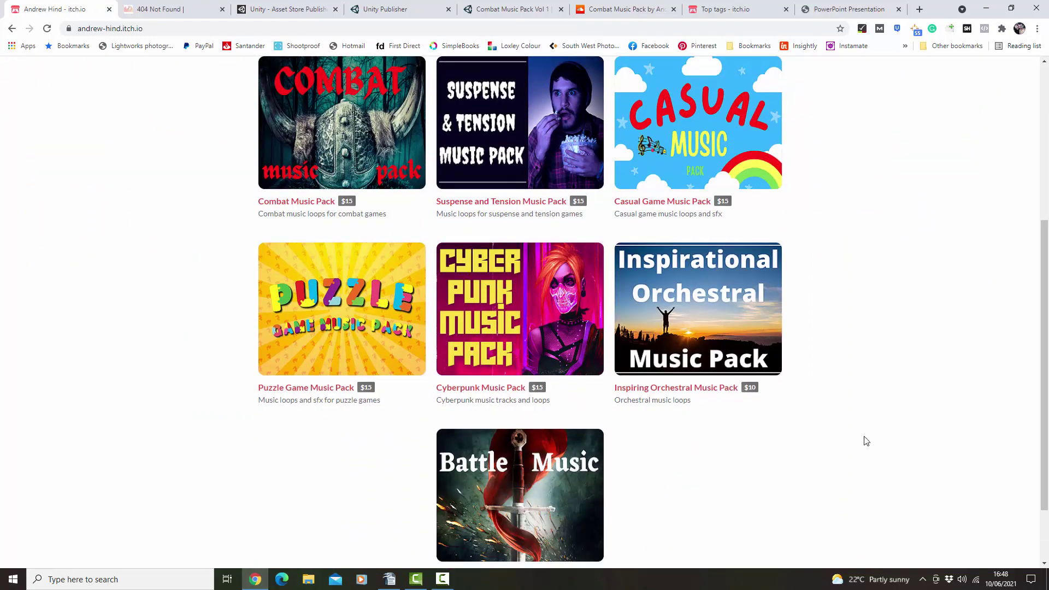
scroll(934, 307, "up", 4)
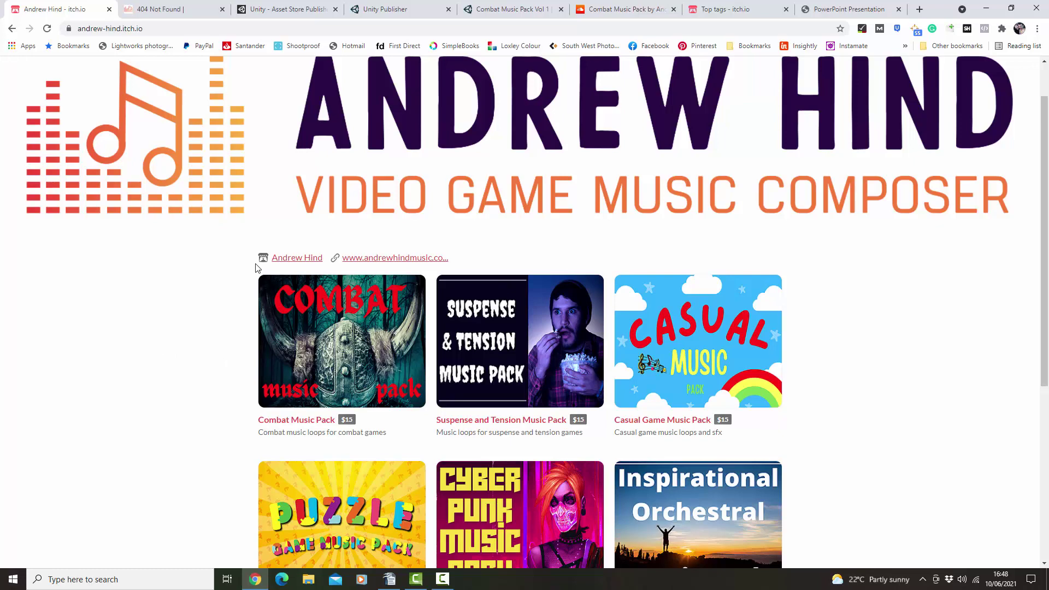
scroll(257, 268, "up", 1)
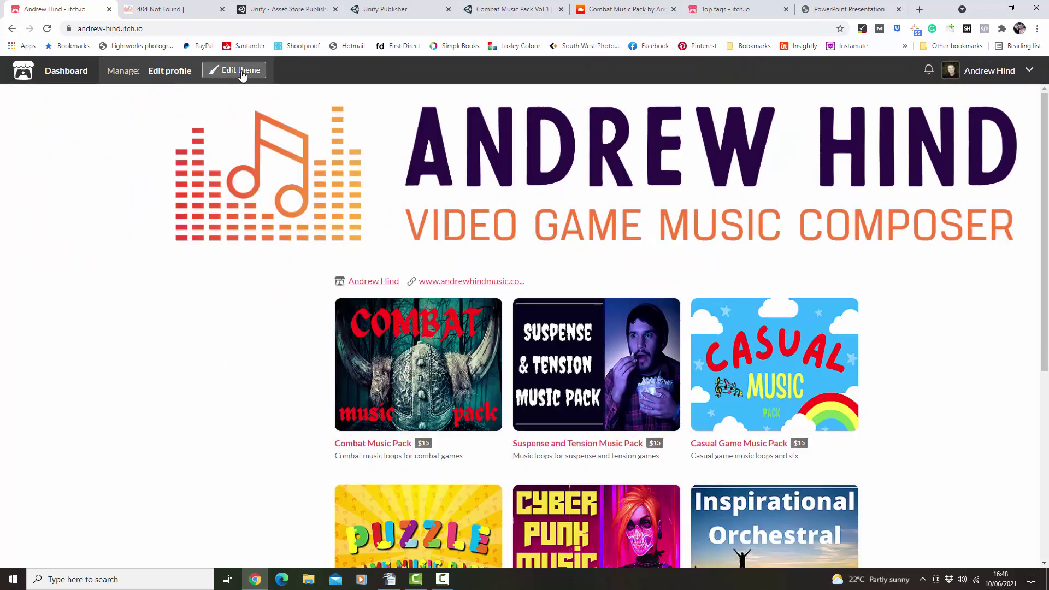
Open the profile page's theme settings, try the Full width banner size, and set it back to Fixed width
left_click(242, 71)
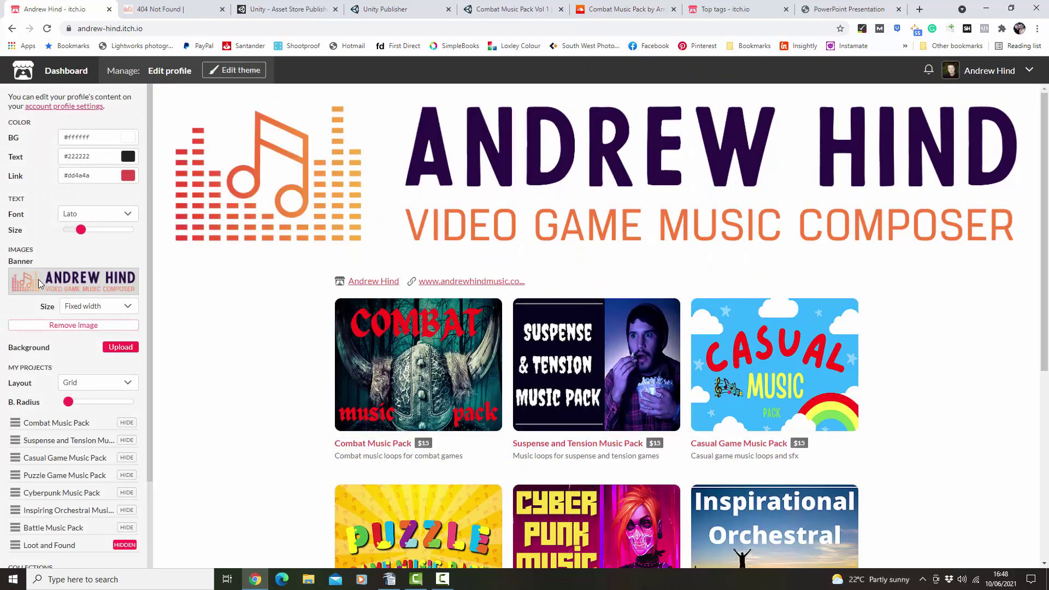
left_click(111, 307)
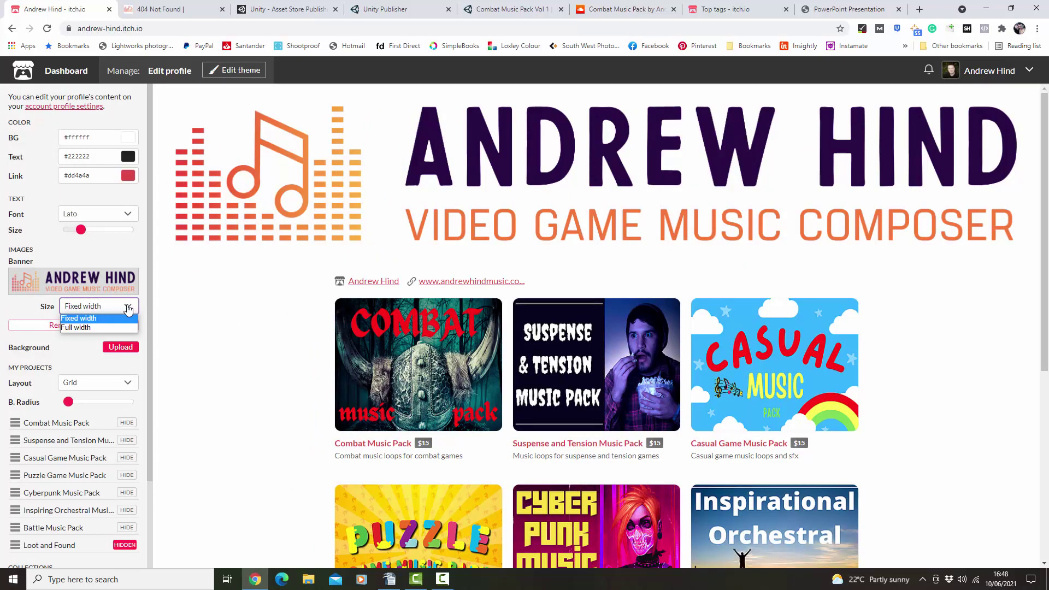
left_click(115, 328)
left_click(125, 307)
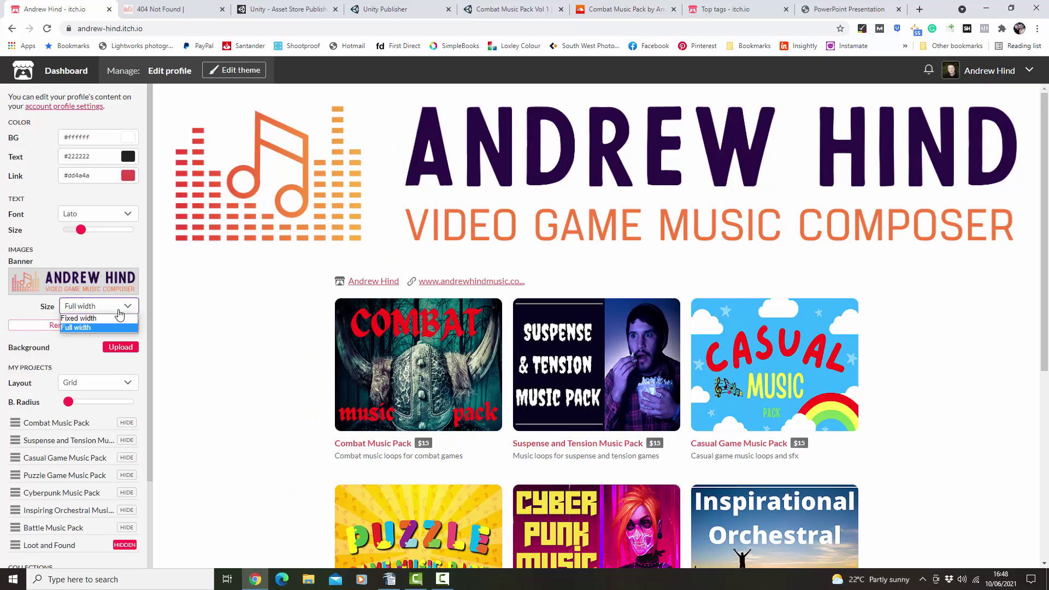
left_click(109, 317)
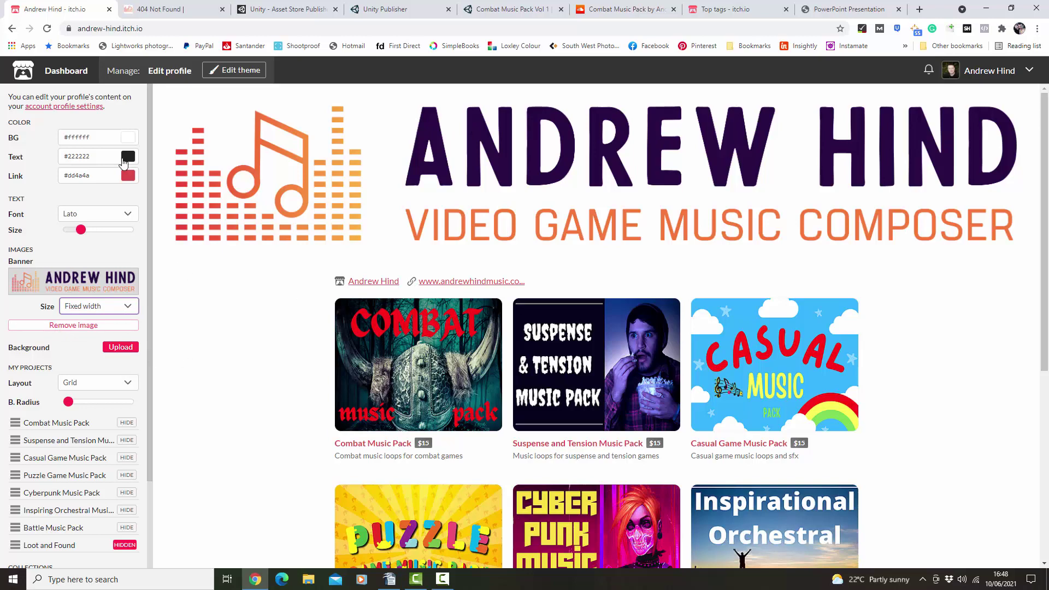
Try the dark red page background #8f2121, restore it to #ffffff, and close the colour picker
left_click(128, 144)
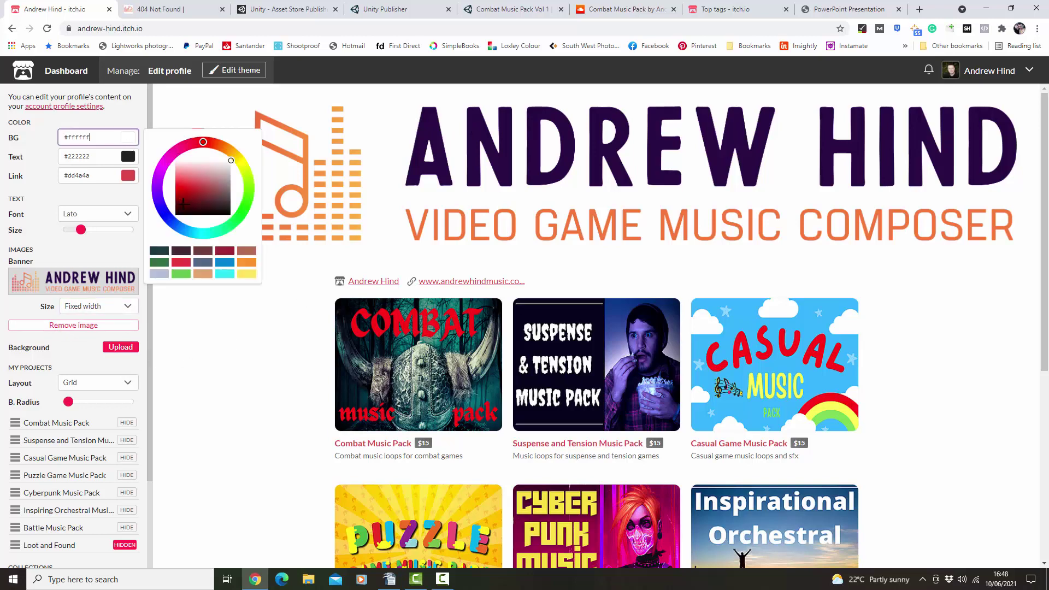
left_click(196, 196)
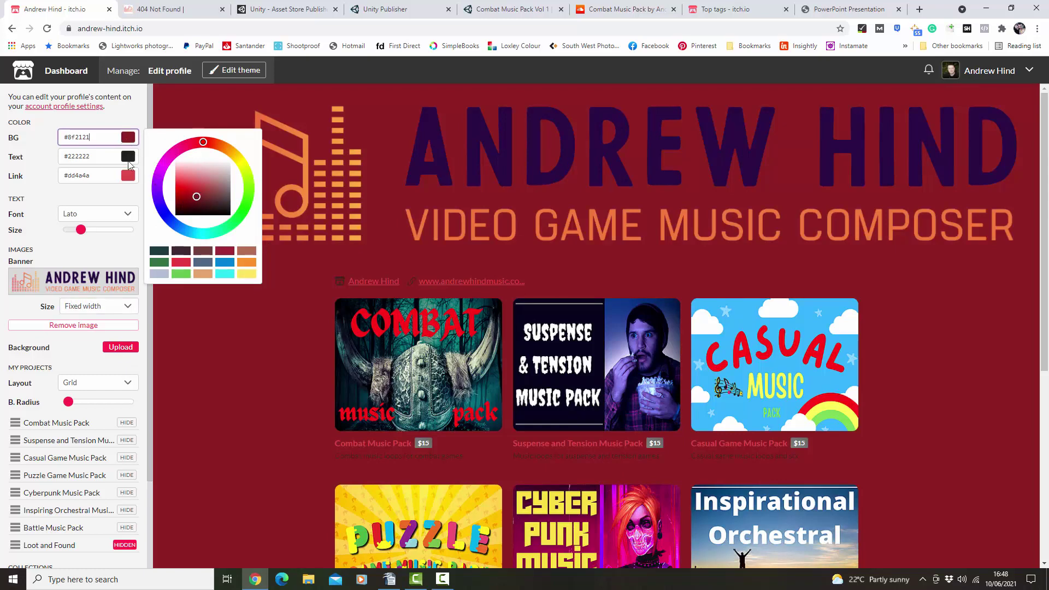
left_click_drag(196, 197, 236, 128)
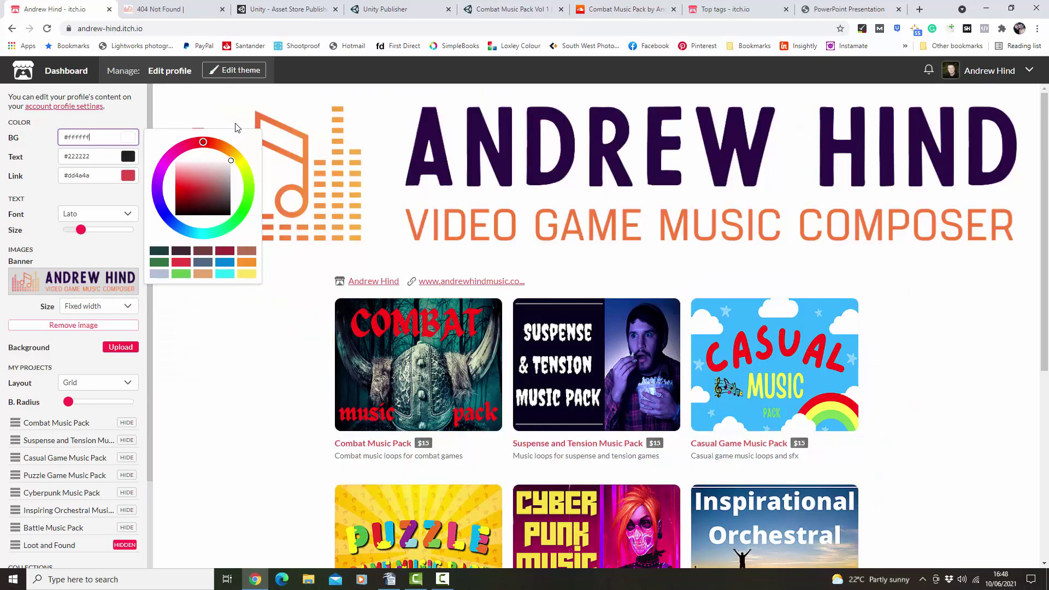
scroll(220, 410, "down", 6)
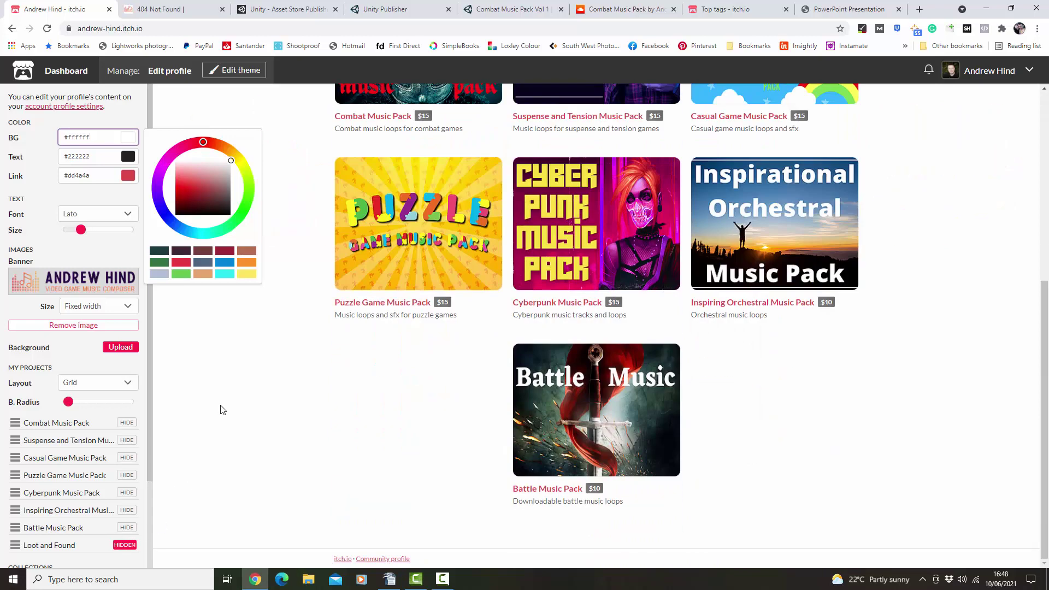
left_click(220, 408)
Save the profile theme and look over the grid of music packs on the profile page
scroll(92, 391, "down", 2)
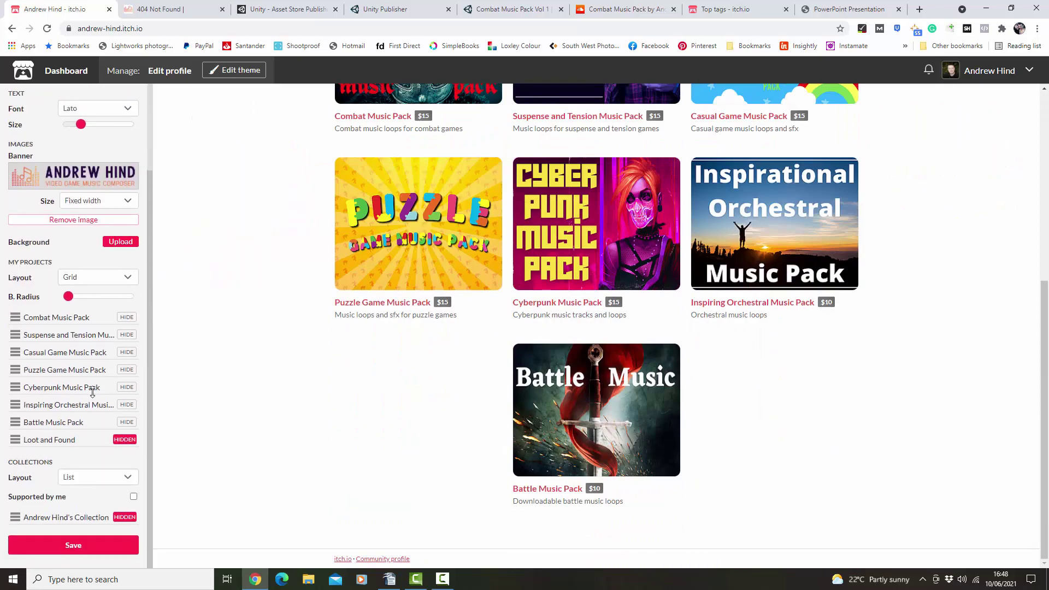
left_click(80, 553)
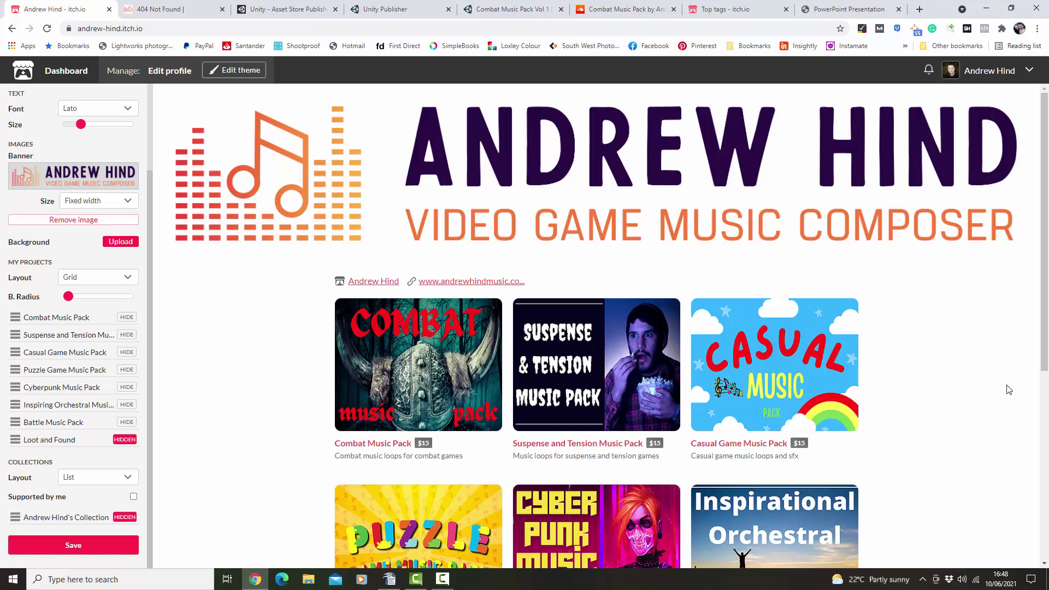
scroll(1041, 316, "down", 6)
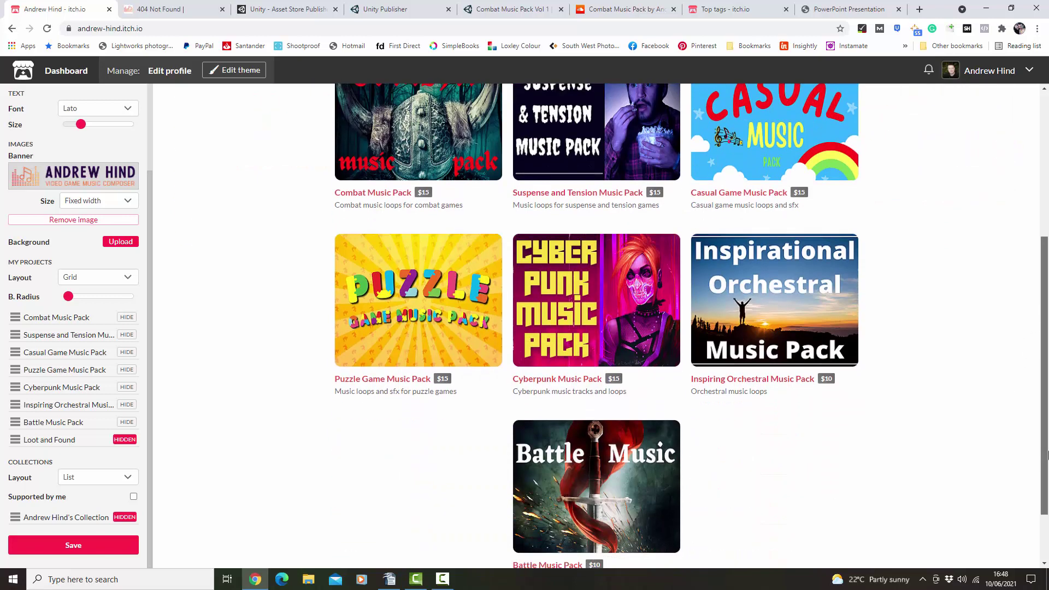
scroll(1032, 342, "up", 4)
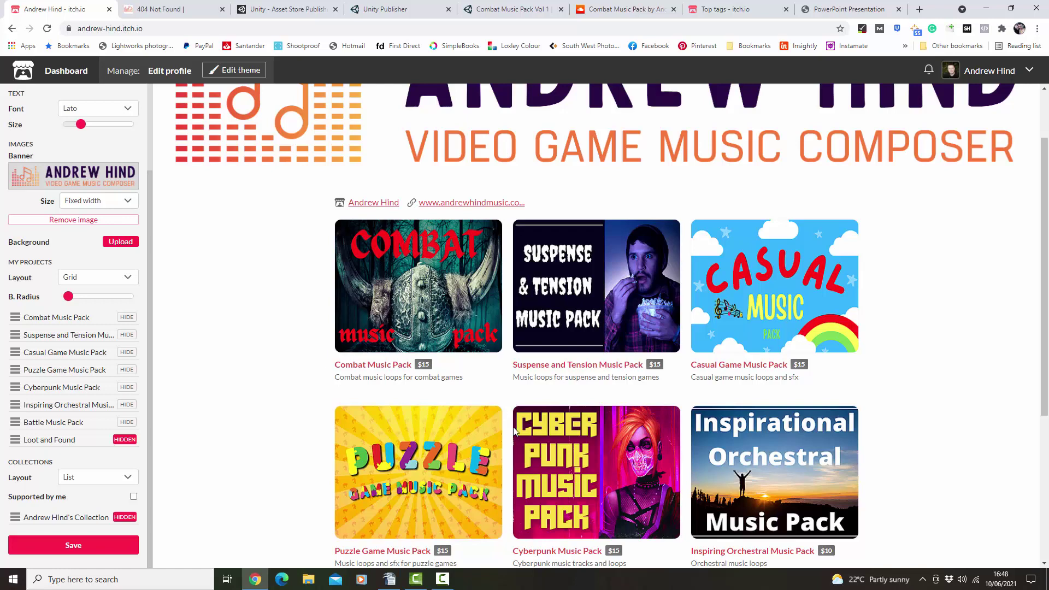
left_click(441, 580)
left_click(417, 582)
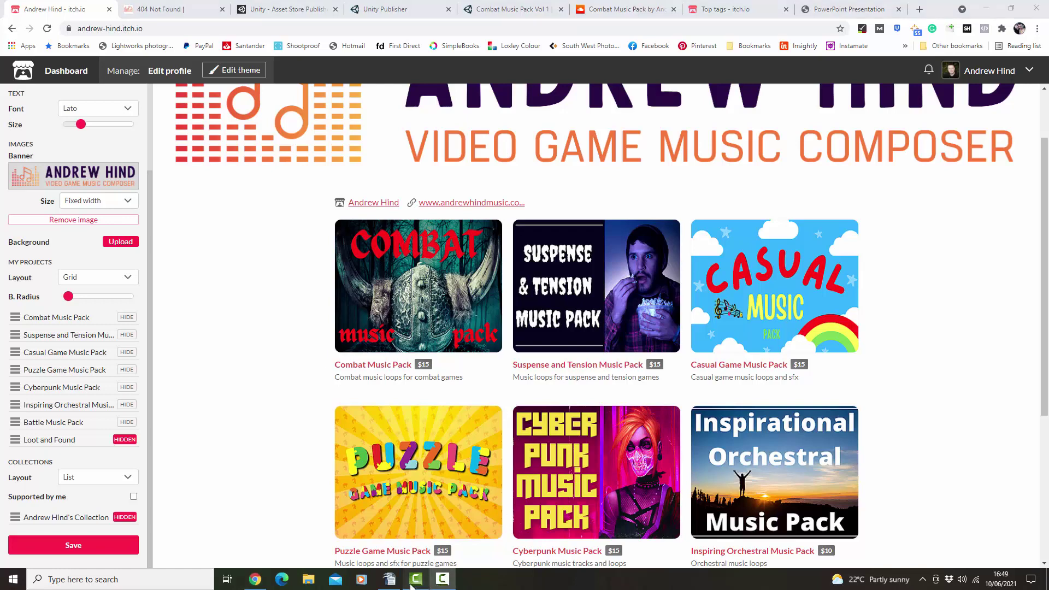